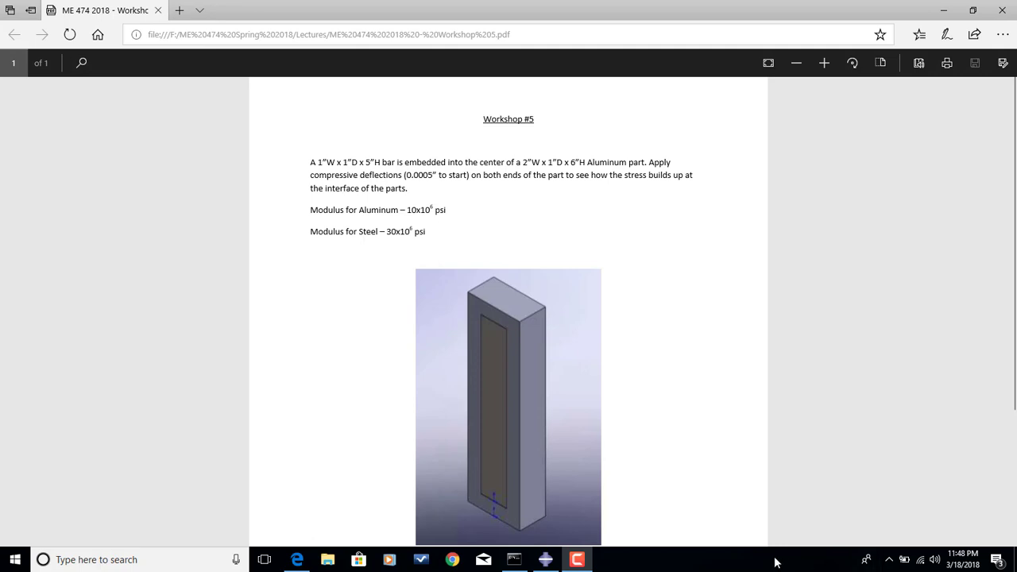
Step: Switch to Abaqus/CAE and open the Part module for Model-1
left_click(548, 561)
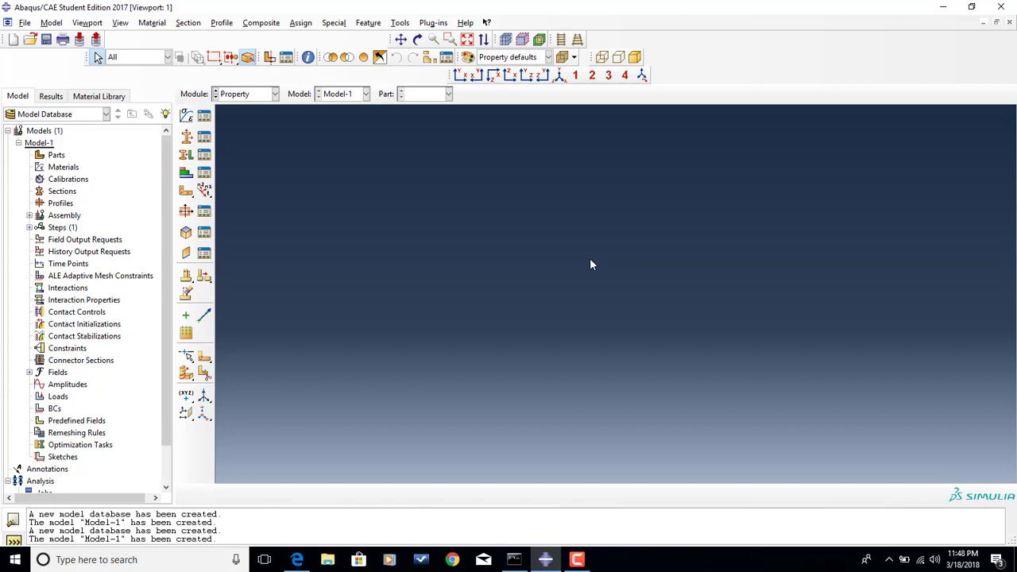
left_click(270, 94)
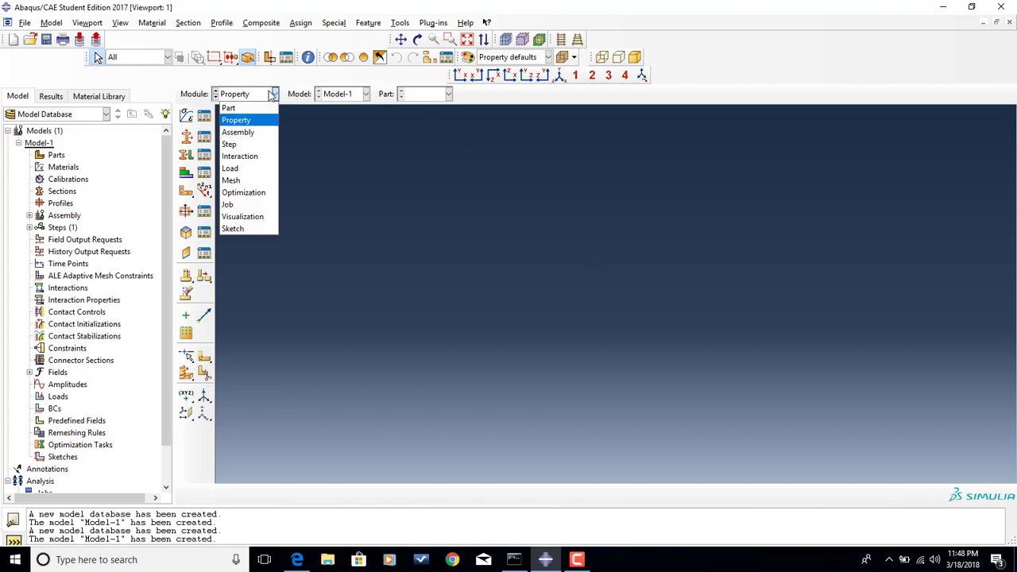
left_click(254, 108)
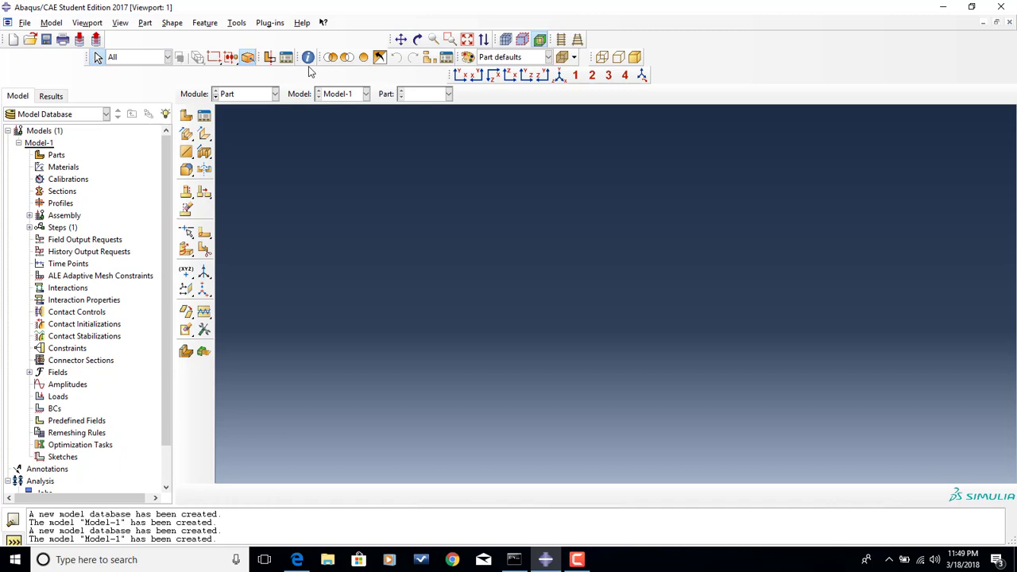
Step: Create a 3D deformable solid extrusion part named Bar with an approximate size of 20, checking the workshop PDF for the geometry
left_click(188, 116)
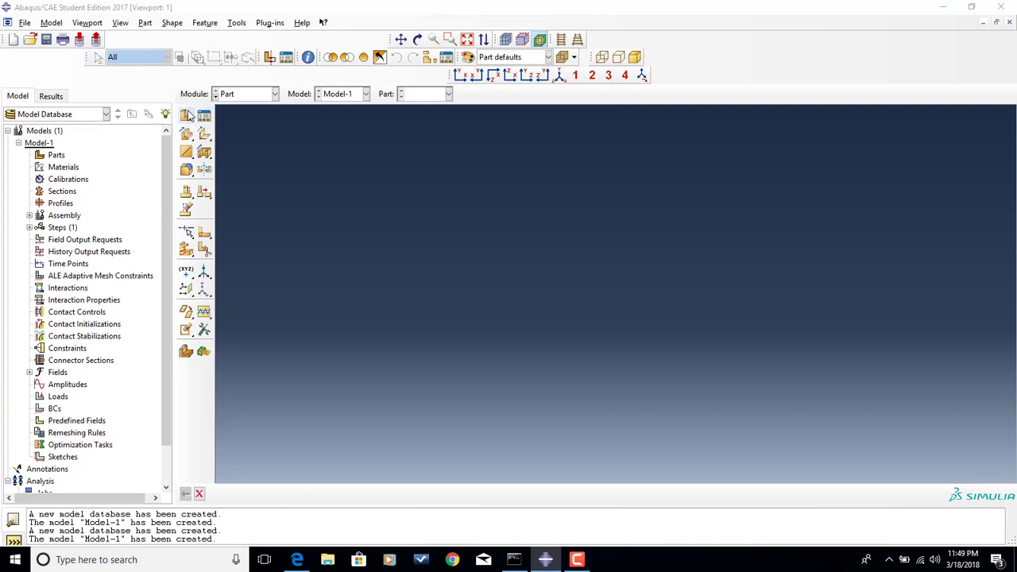
left_click(298, 560)
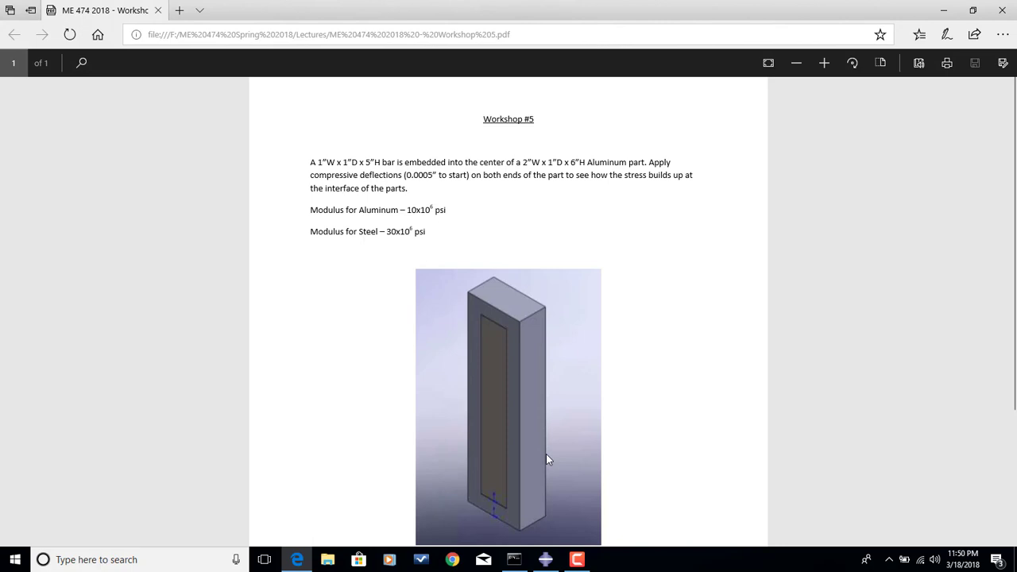
left_click(545, 560)
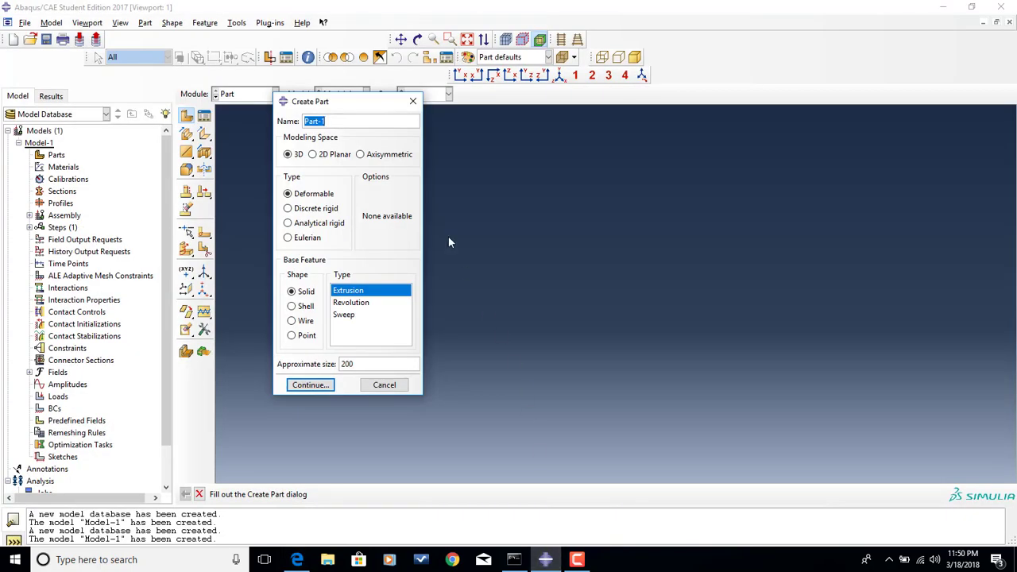
type("Bar")
left_click_drag(364, 364, 315, 362)
type("20")
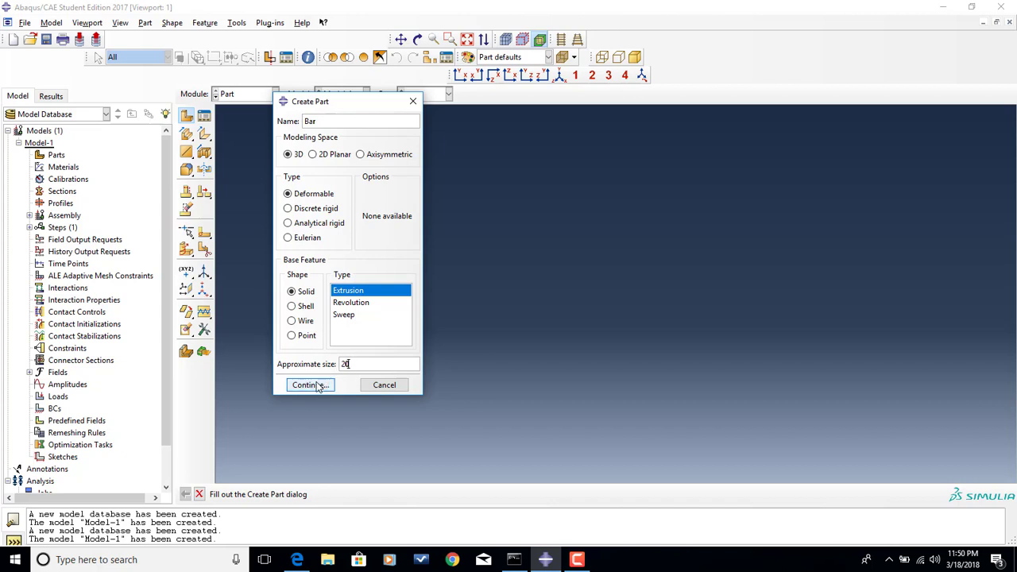
left_click(318, 385)
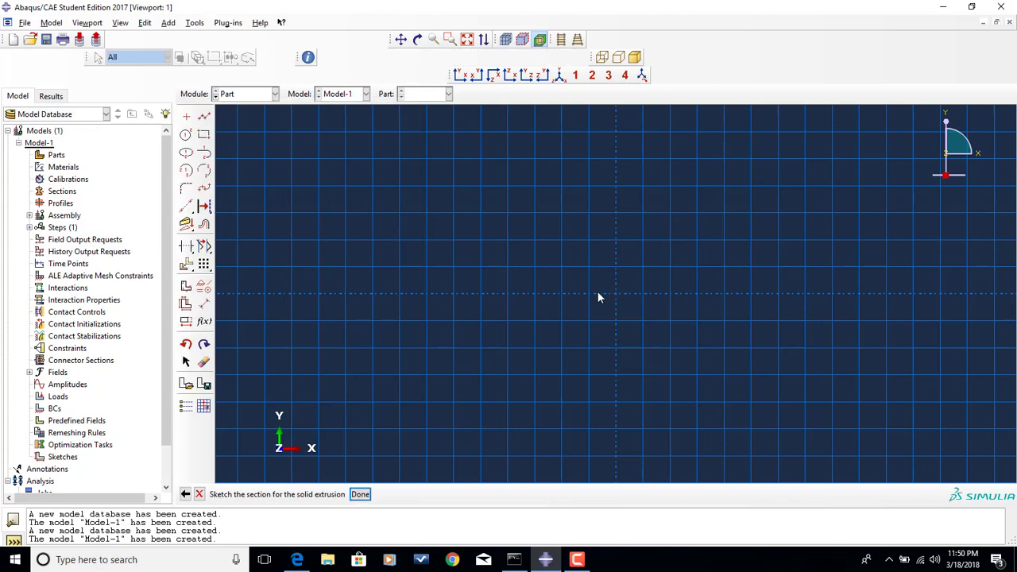
Step: Check the workshop figure, and sketch the section as a rectangle from the origin to the opposite corner at -1,3
left_click(292, 560)
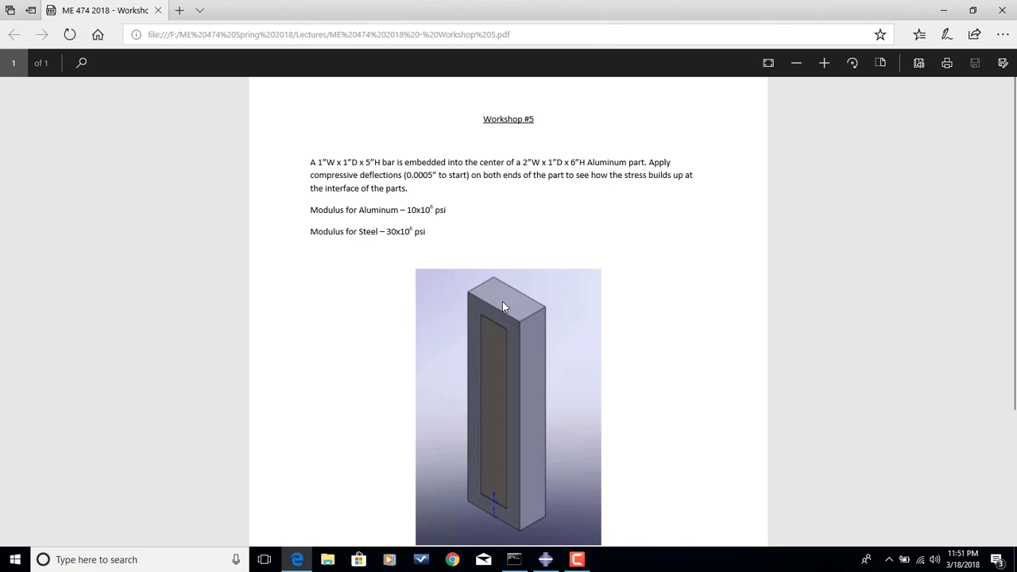
left_click(545, 560)
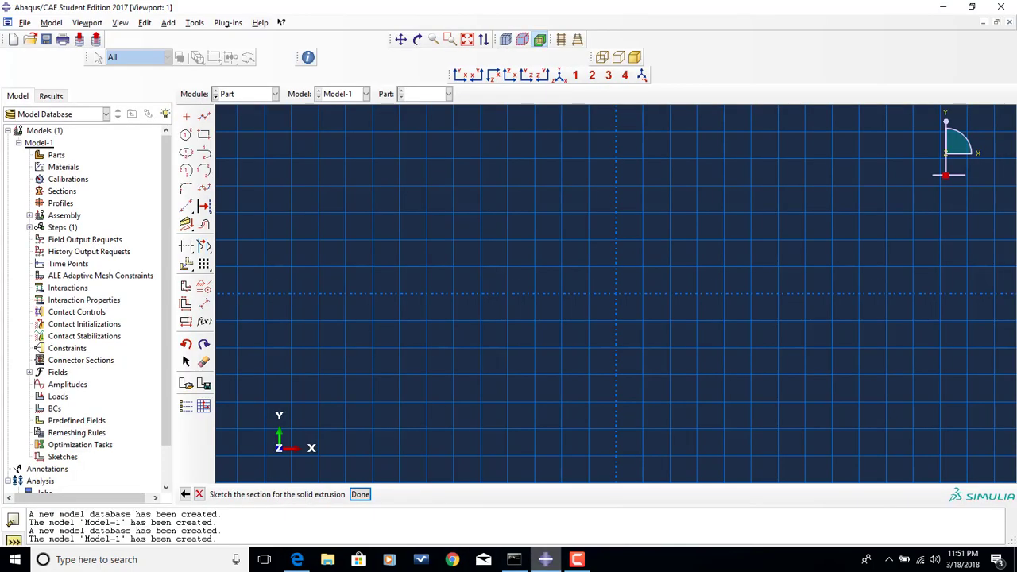
left_click(205, 136)
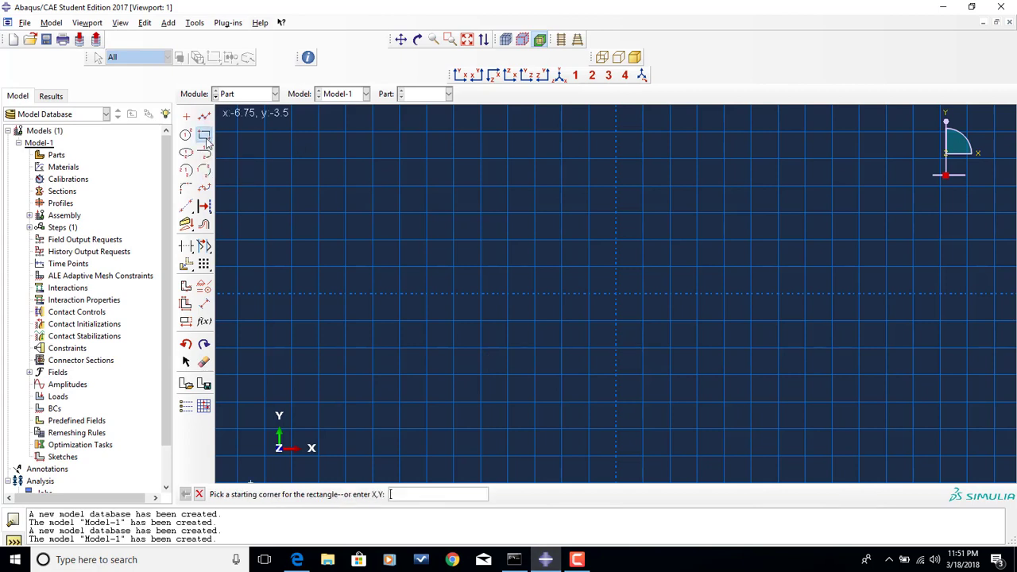
left_click(441, 221)
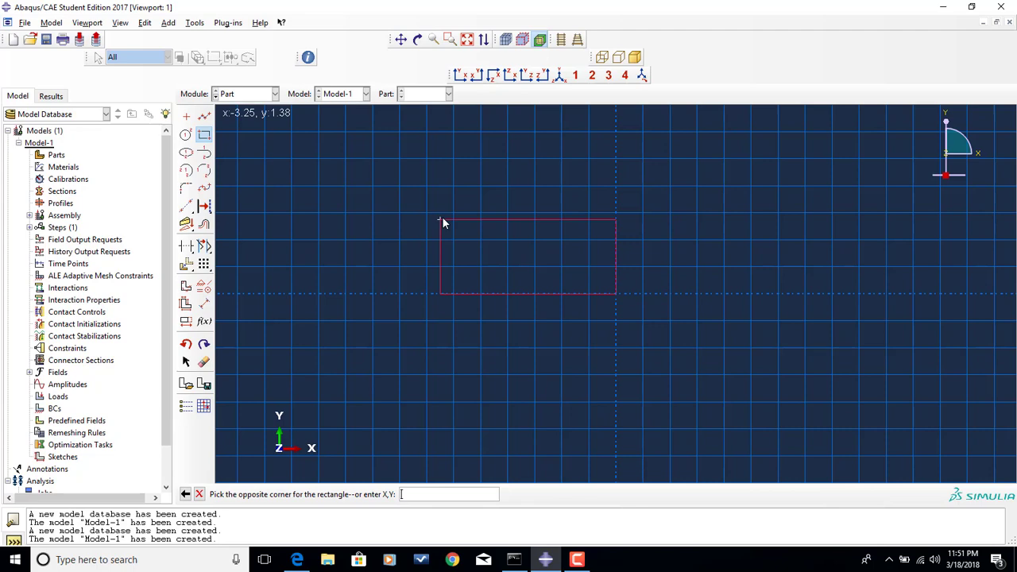
type("-1,3")
key("Return")
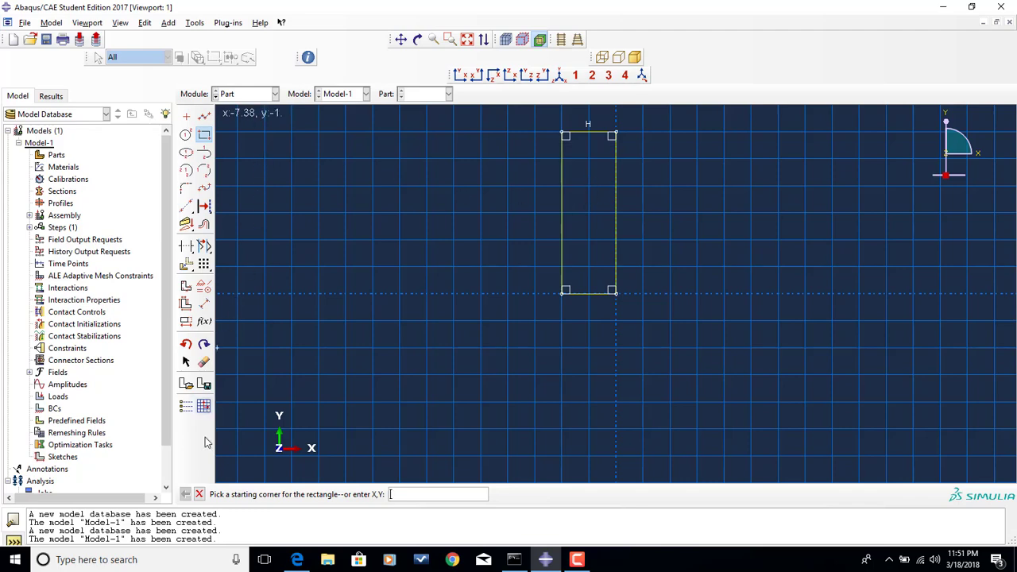
left_click(200, 494)
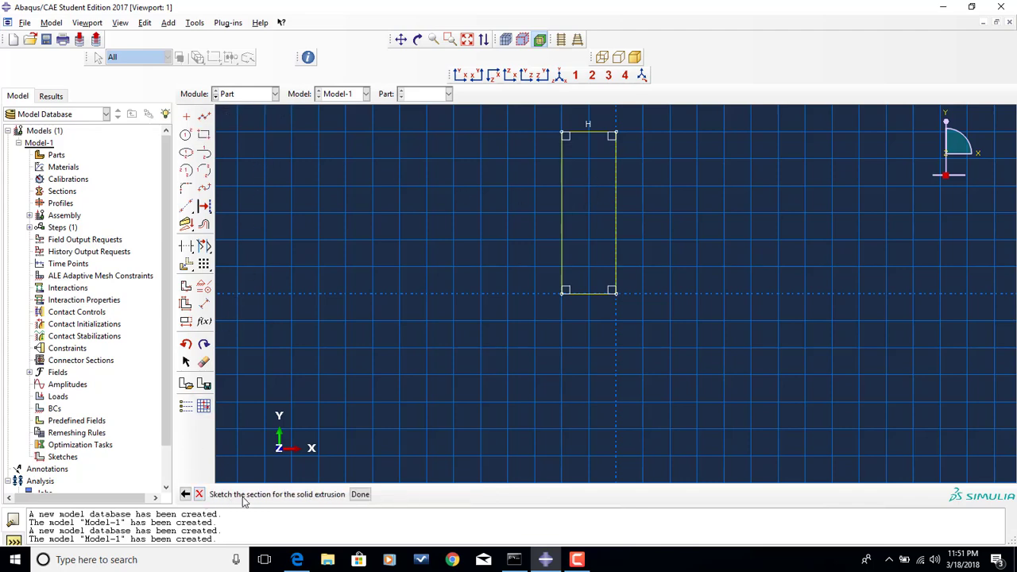
Step: Finish the section sketch and extrude the bar to a depth of 0.5
left_click(360, 494)
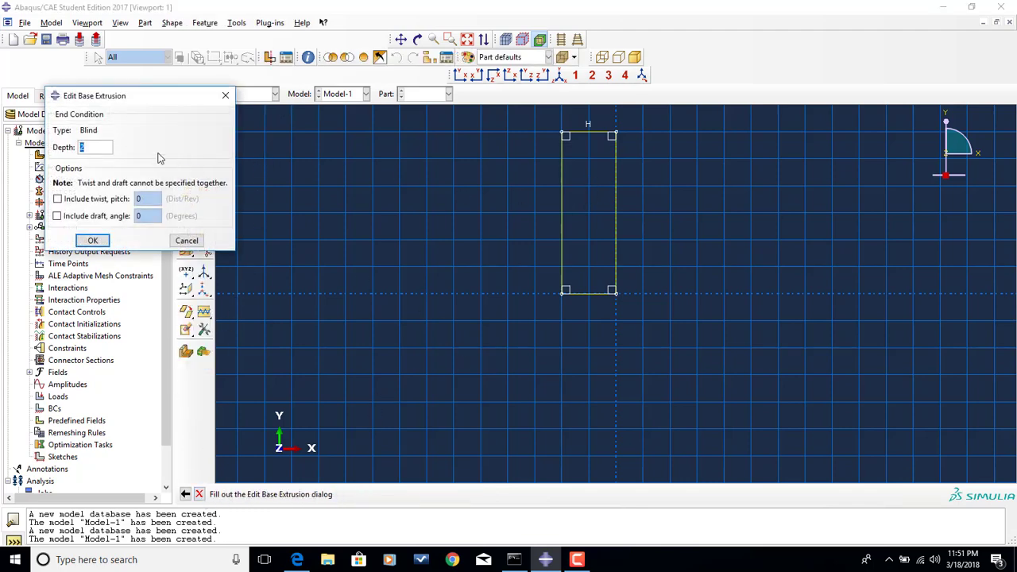
type("0.5")
left_click(93, 240)
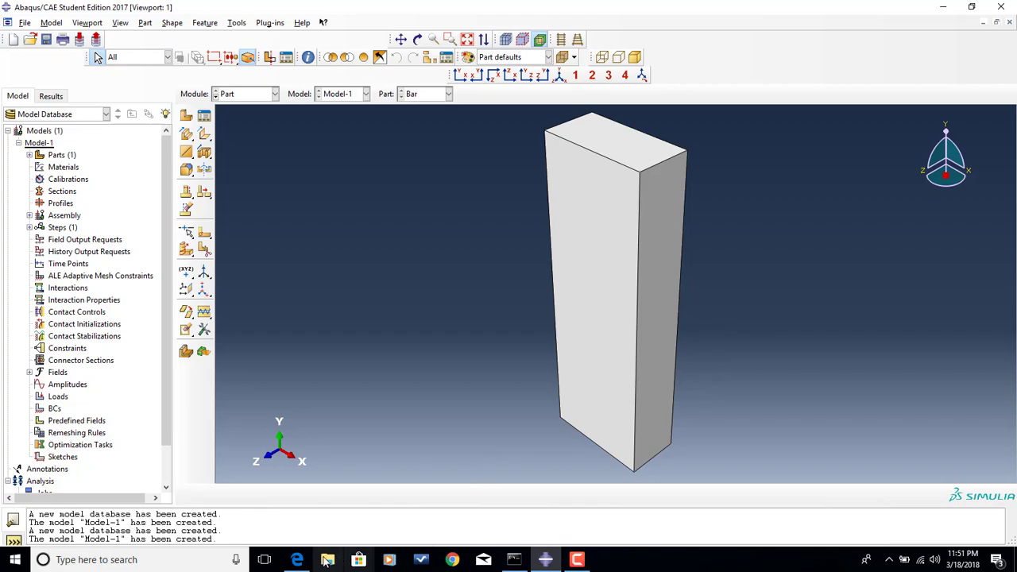
Step: Review the workshop figure, and start a sketched partition on the bar's large front face, oriented with its right edge vertical and on the right
left_click(296, 559)
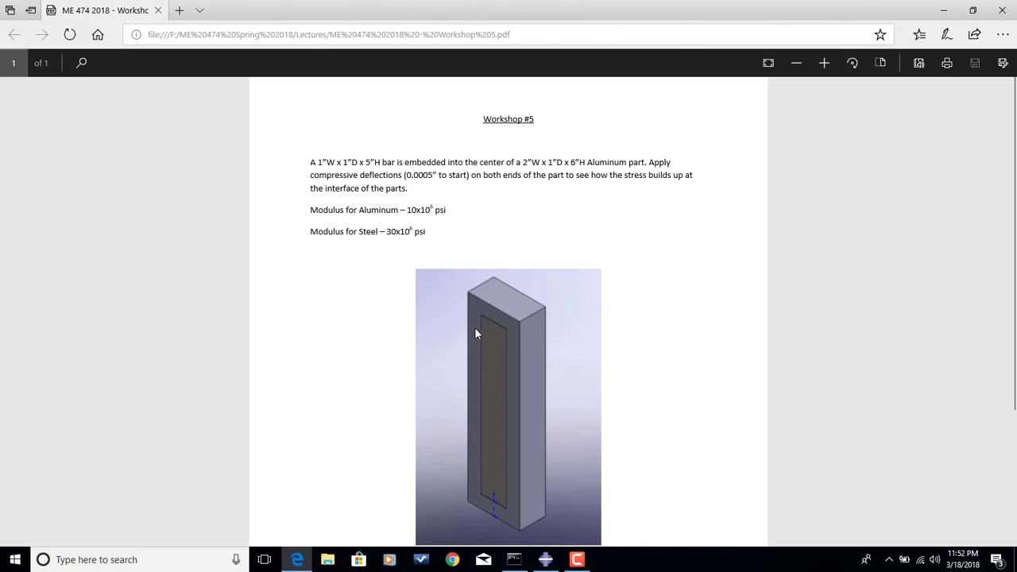
left_click(546, 559)
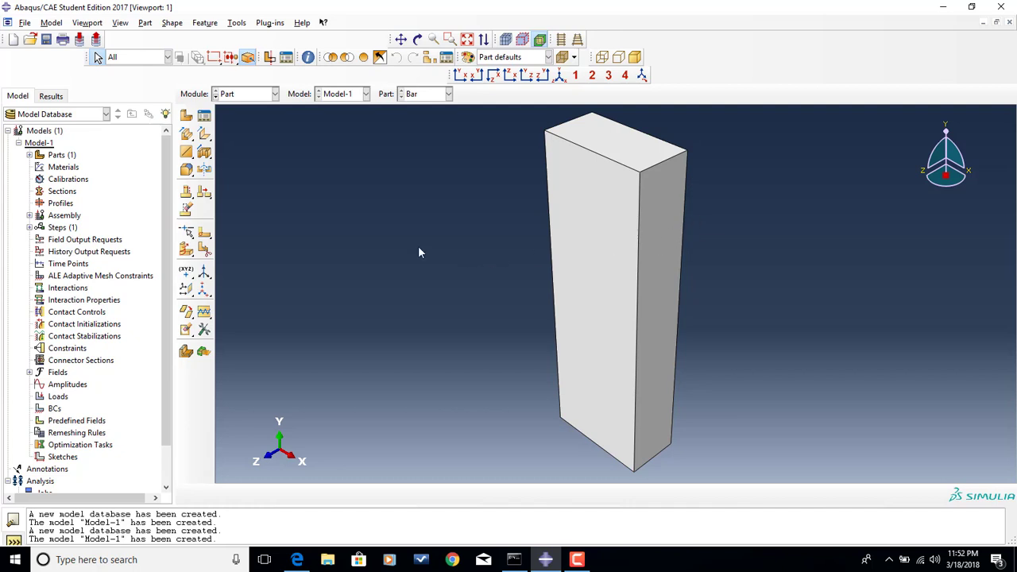
left_click(203, 237)
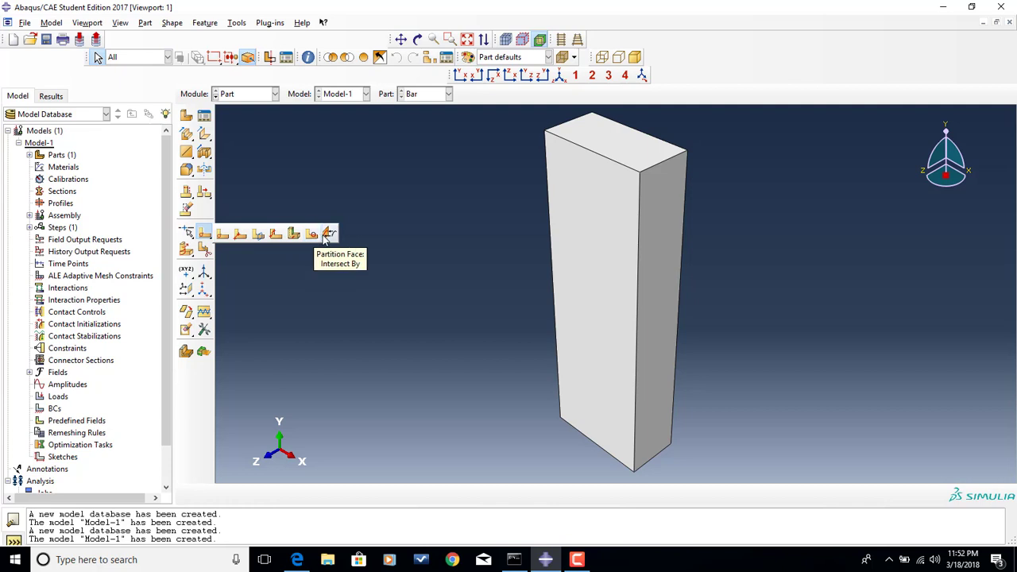
left_click(225, 237)
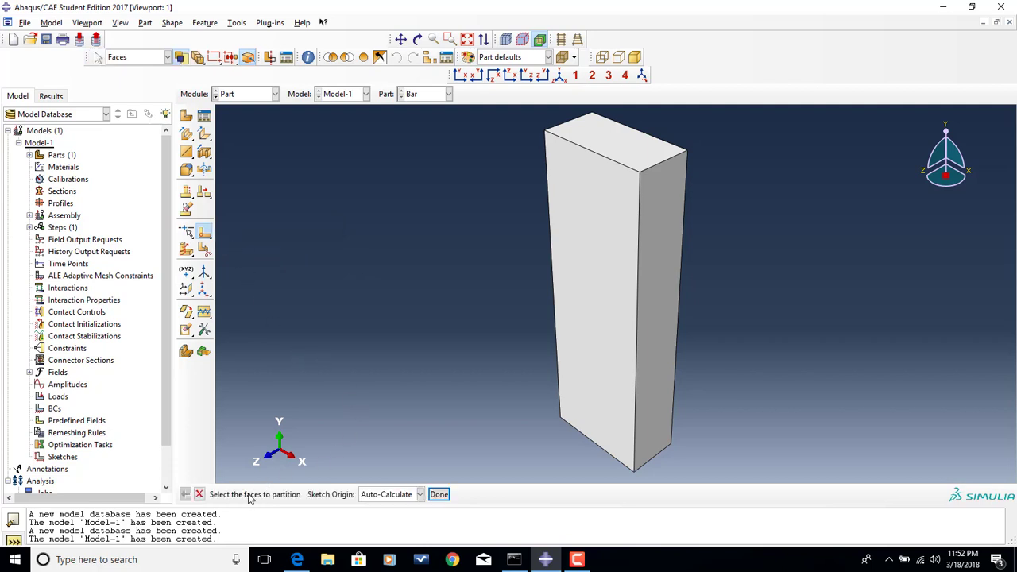
left_click(418, 494)
left_click(419, 493)
left_click(617, 269)
left_click(439, 493)
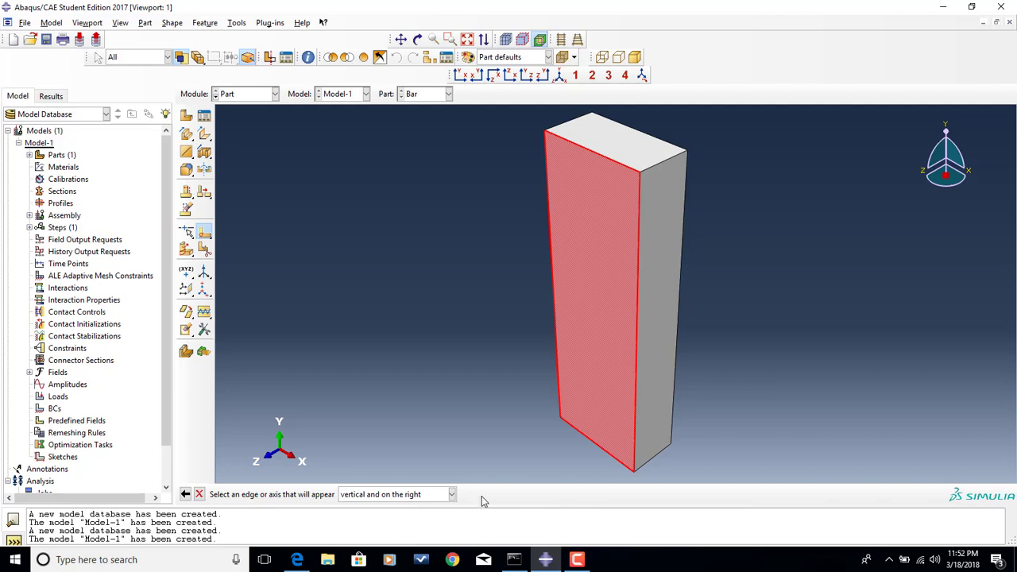
left_click(637, 331)
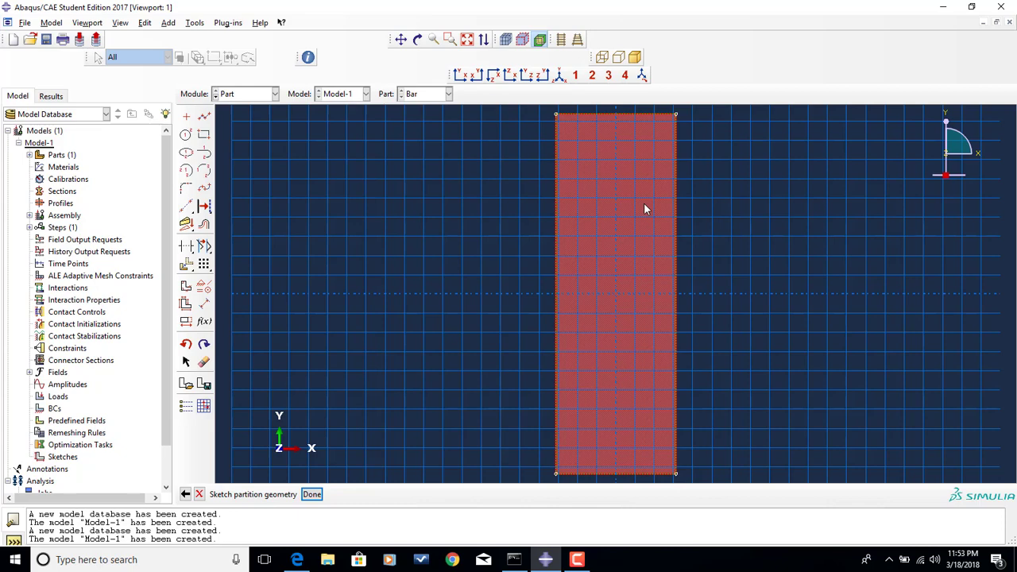
Step: Sketch a rectangle about 0.58 wide and 2.38 high from the face's lower-right corner
left_click(204, 135)
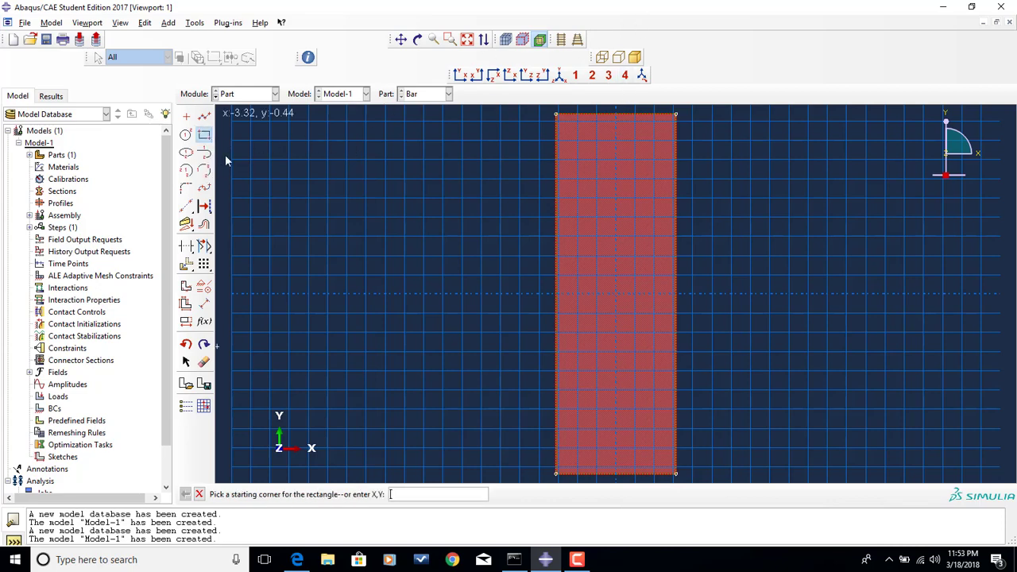
left_click(676, 475)
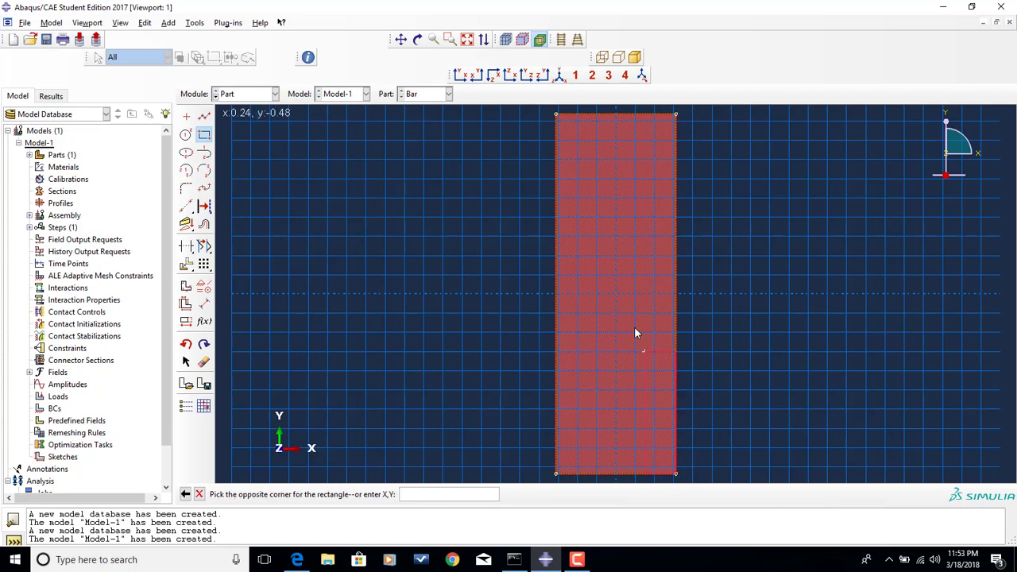
left_click(609, 192)
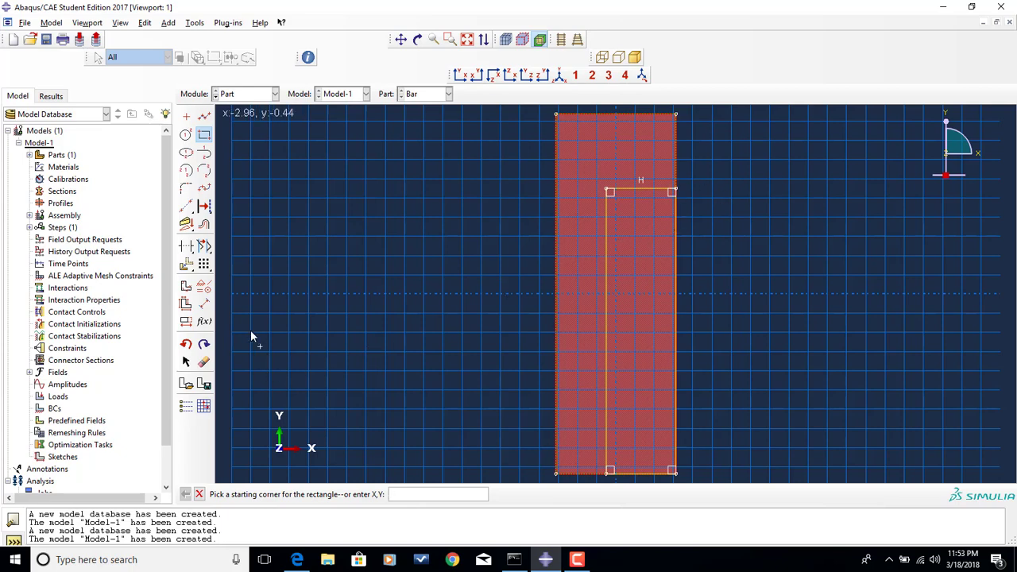
Step: Dimension the partition rectangle's top edge and set its width to 0.5
left_click(204, 304)
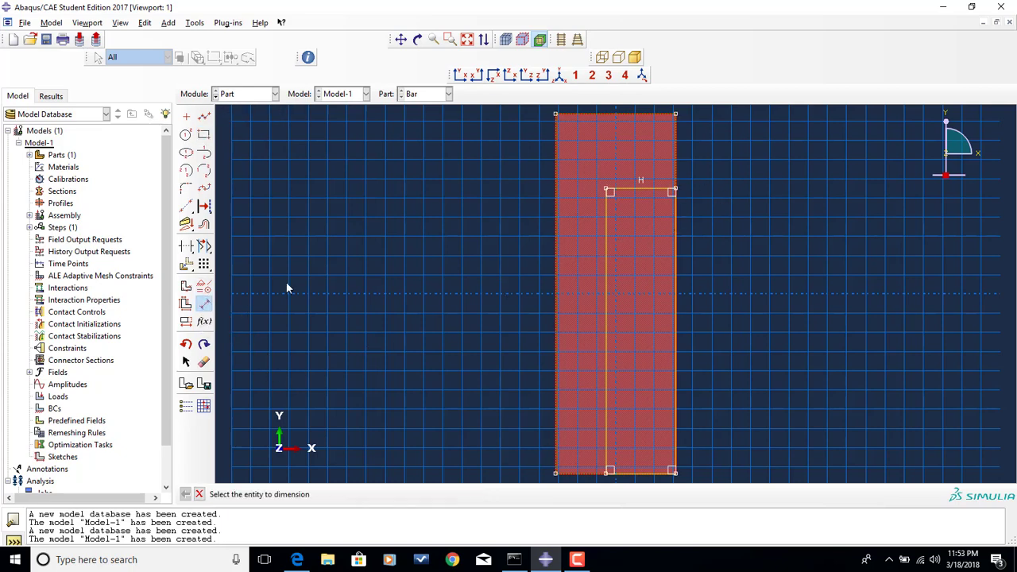
left_click(658, 189)
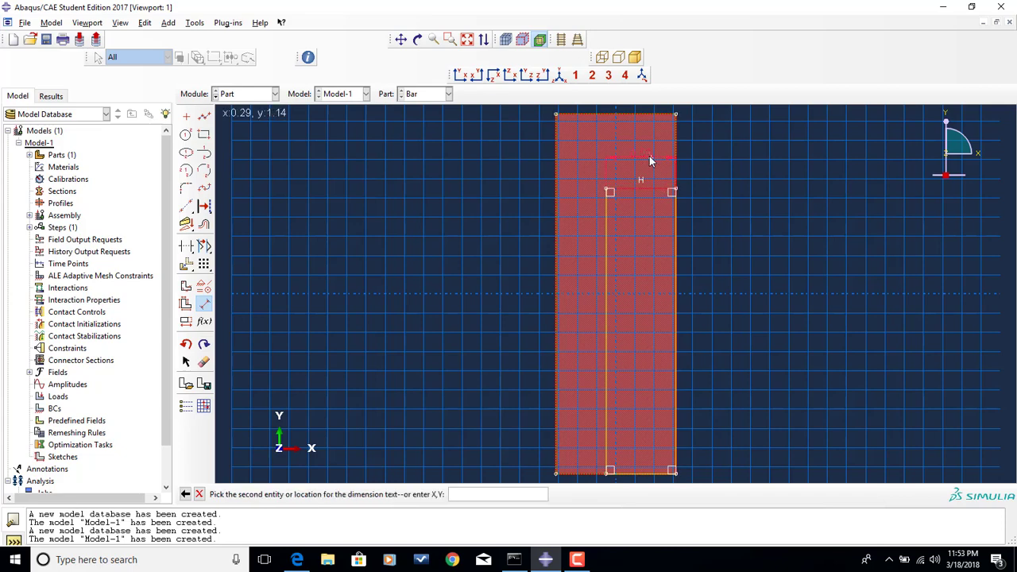
left_click(649, 157)
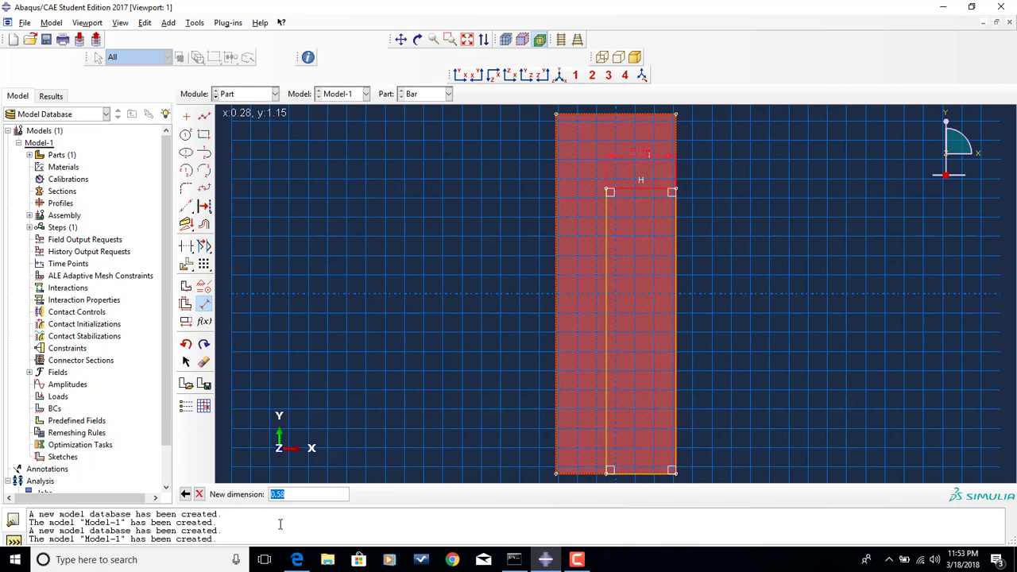
type("0.5")
key("Return")
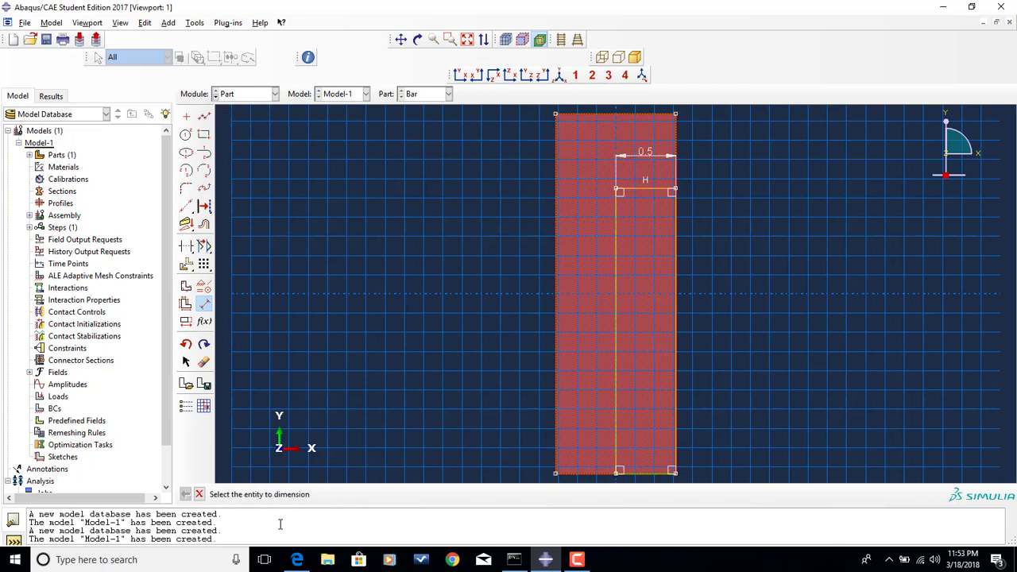
Step: Dimension the partition rectangle's left edge at 2.5 and complete the face partition
left_click(617, 329)
left_click(592, 329)
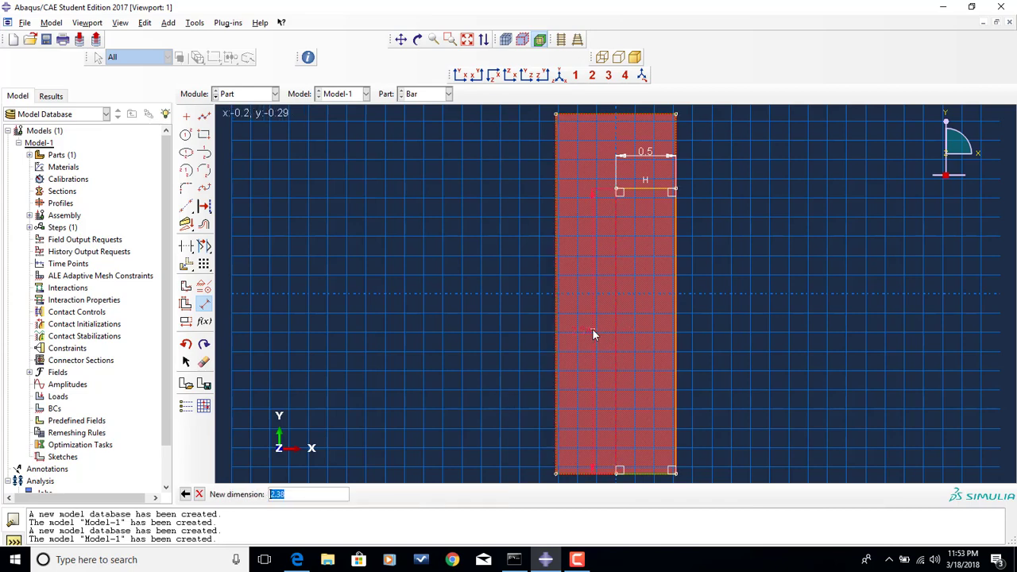
type("2.5")
key("Return")
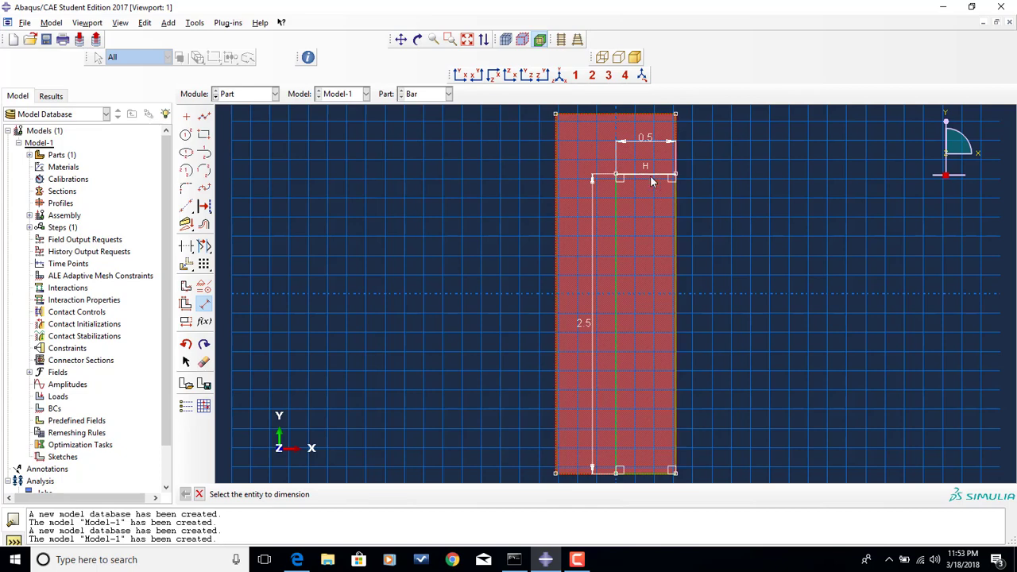
left_click(199, 494)
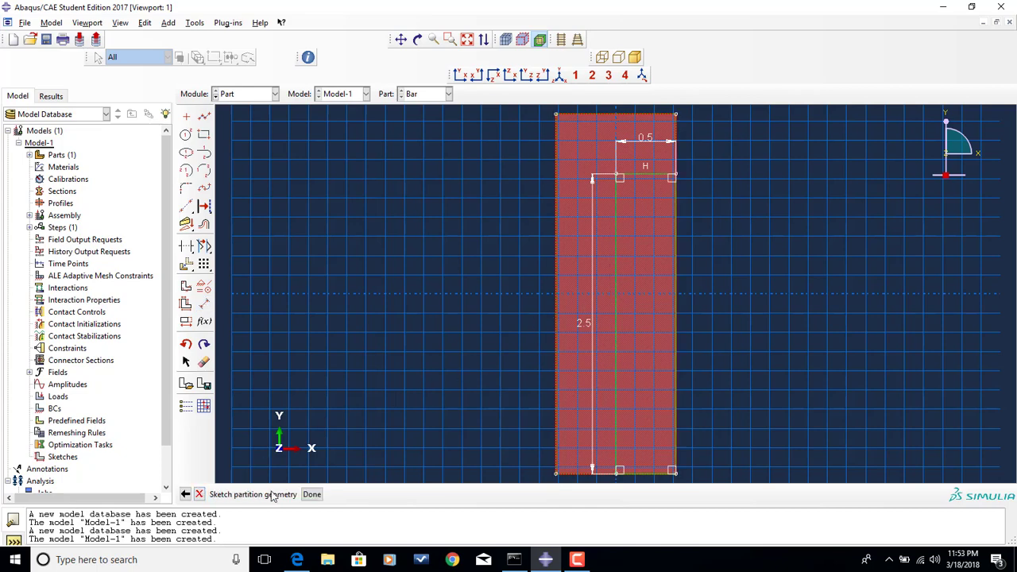
left_click(311, 494)
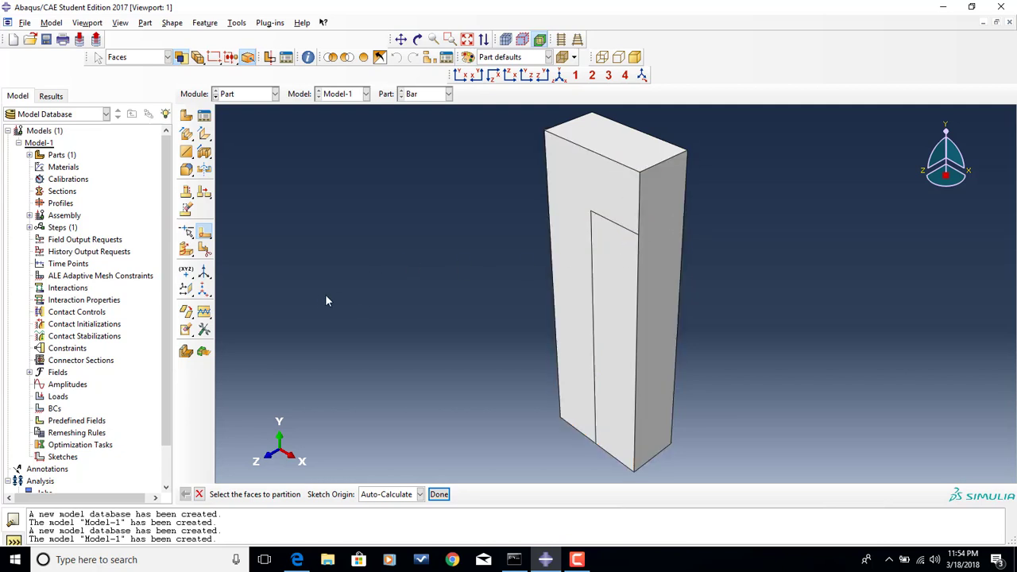
Step: Partition the bar's cell by extruding the inner rectangle's top and left edges along the part's depth edge
left_click(192, 253)
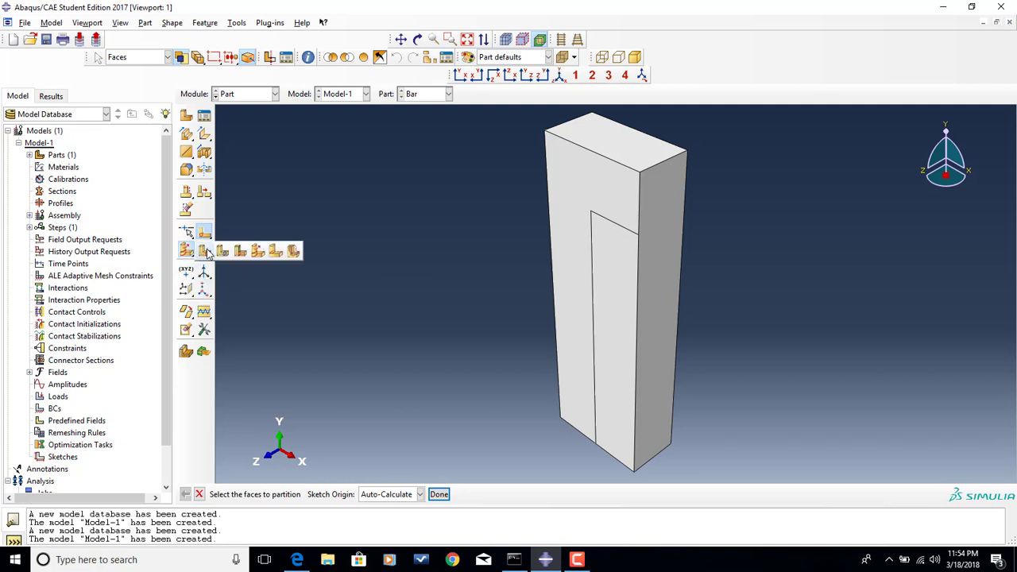
left_click(257, 252)
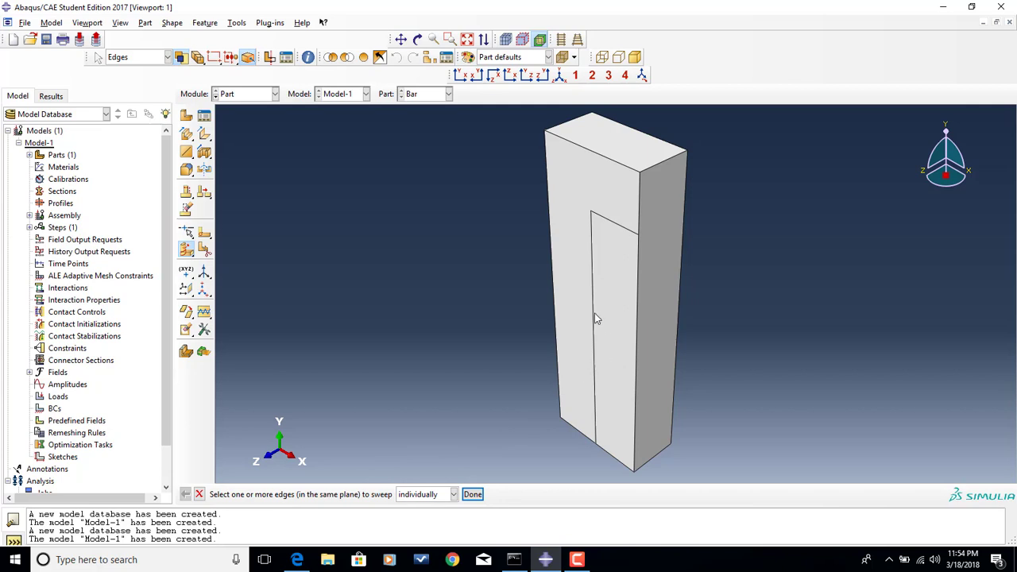
left_click(601, 265)
left_click(618, 230)
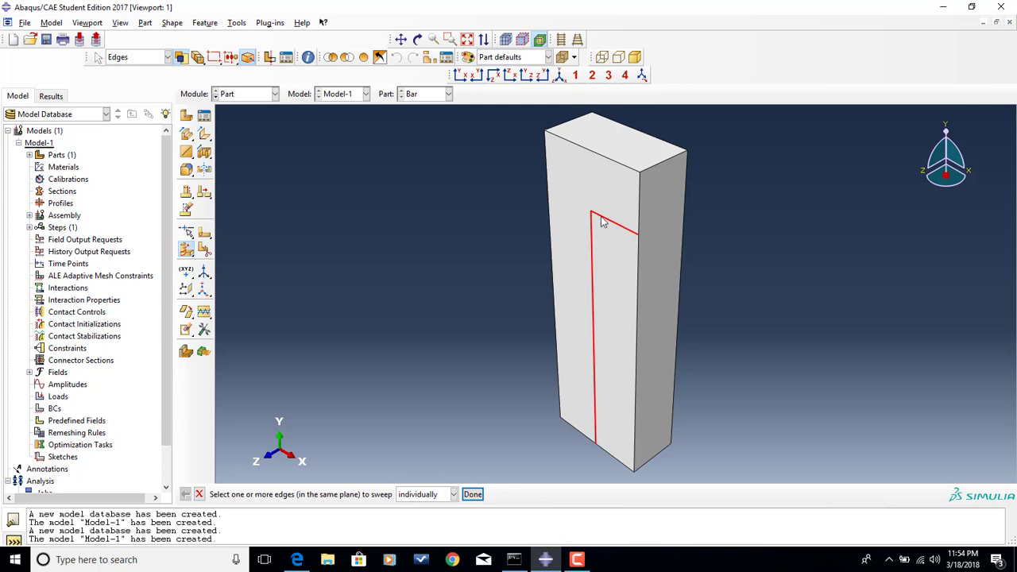
left_click(473, 495)
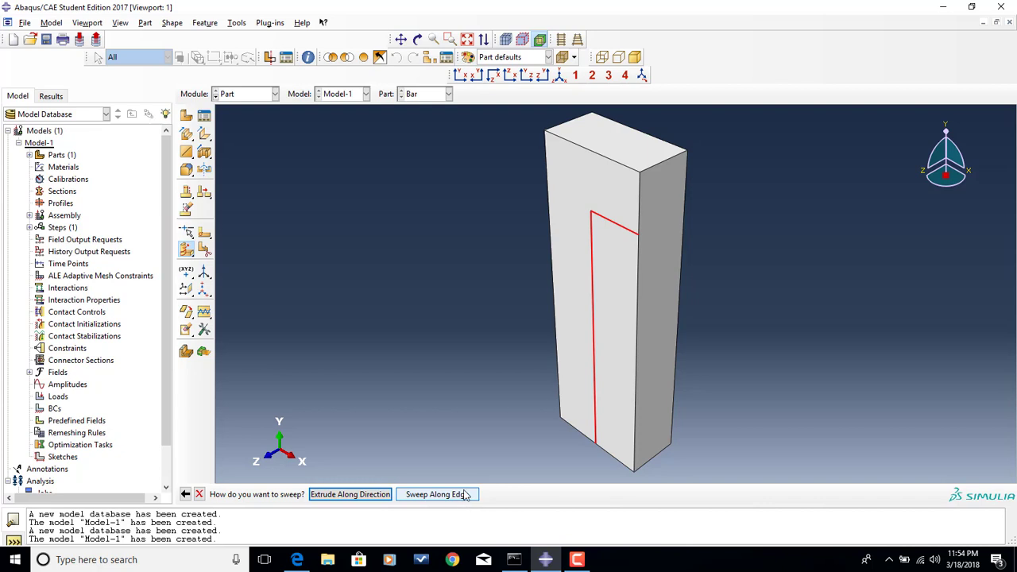
left_click(368, 499)
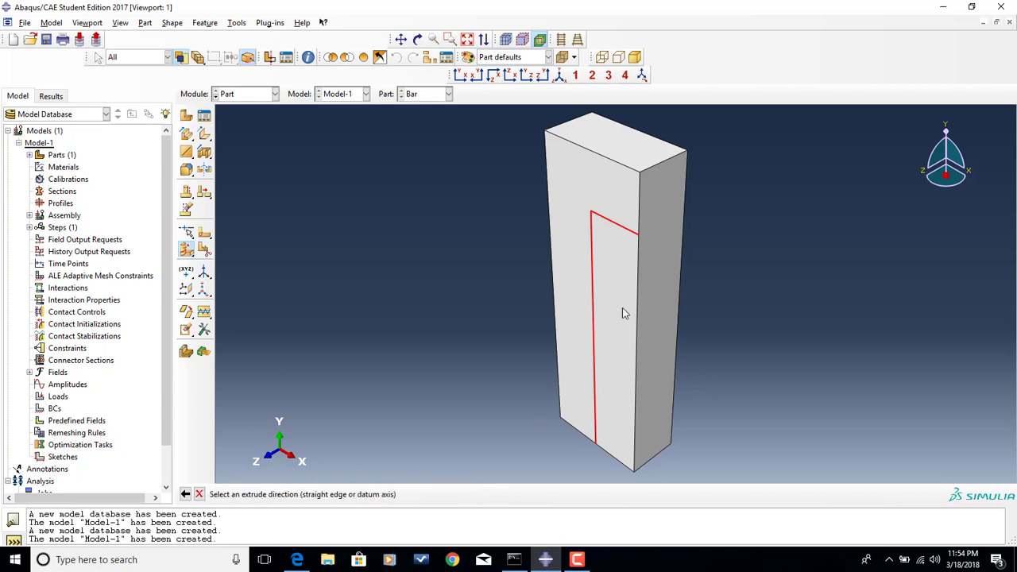
left_click(664, 164)
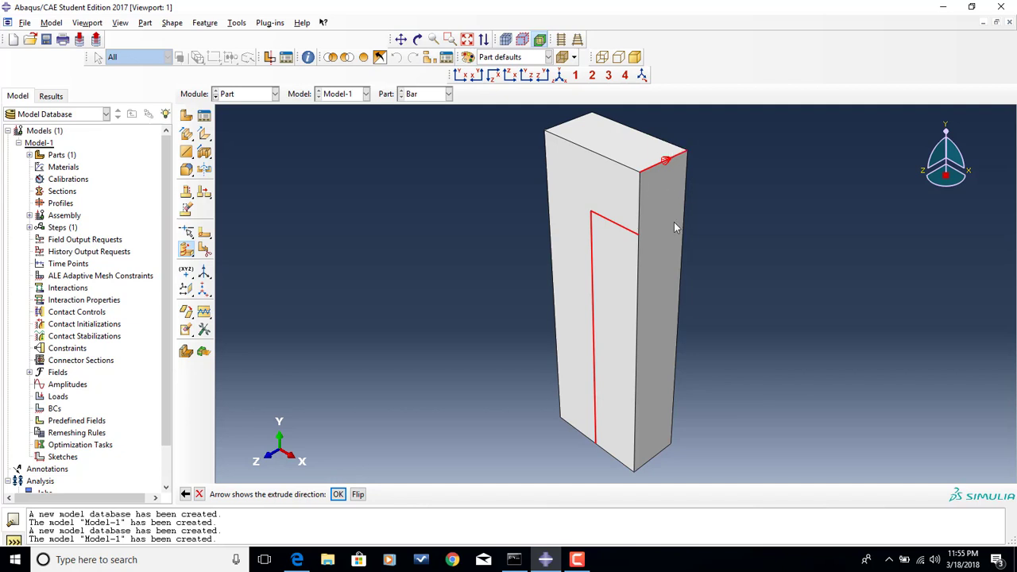
left_click(338, 494)
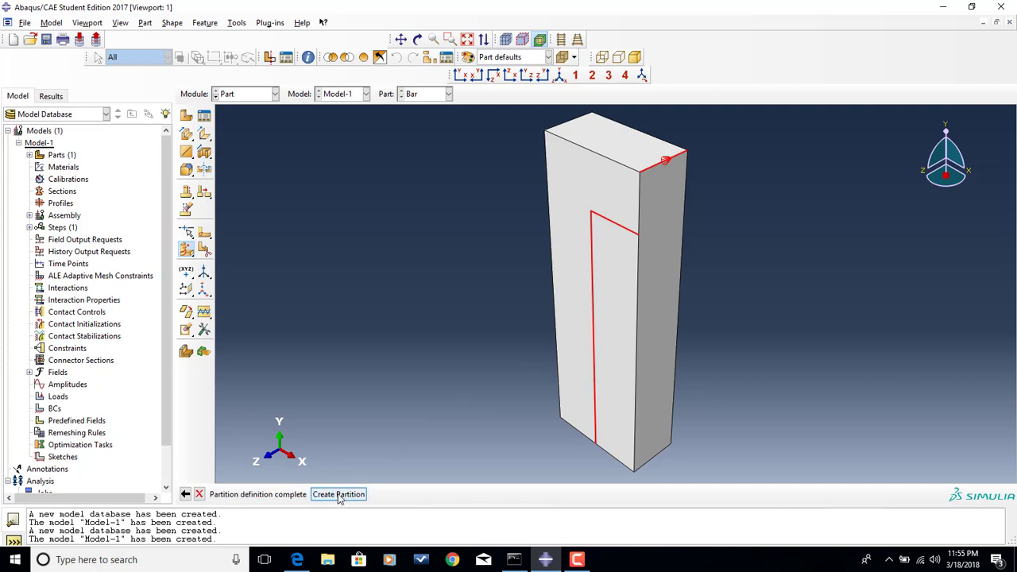
left_click(339, 494)
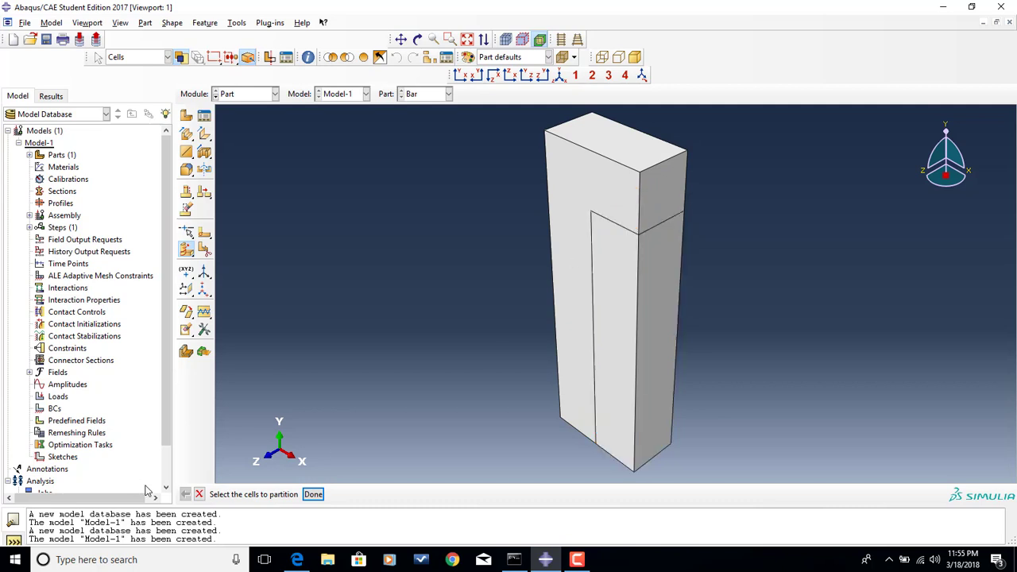
left_click(198, 494)
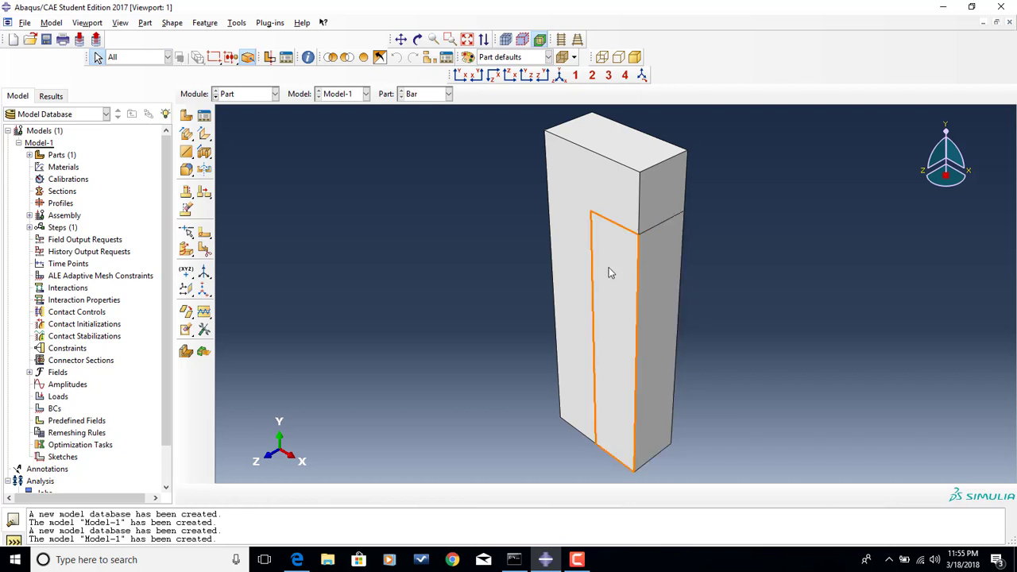
Step: Partition the L-shaped front face with a sketched horizontal line from the inner rectangle's upper-left corner to the face's left edge
left_click(204, 236)
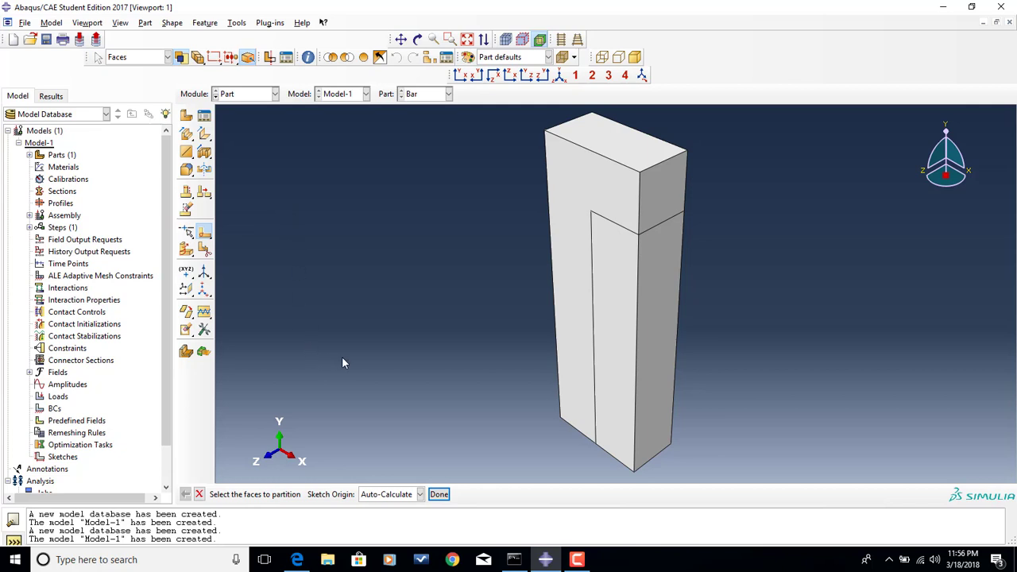
left_click(574, 233)
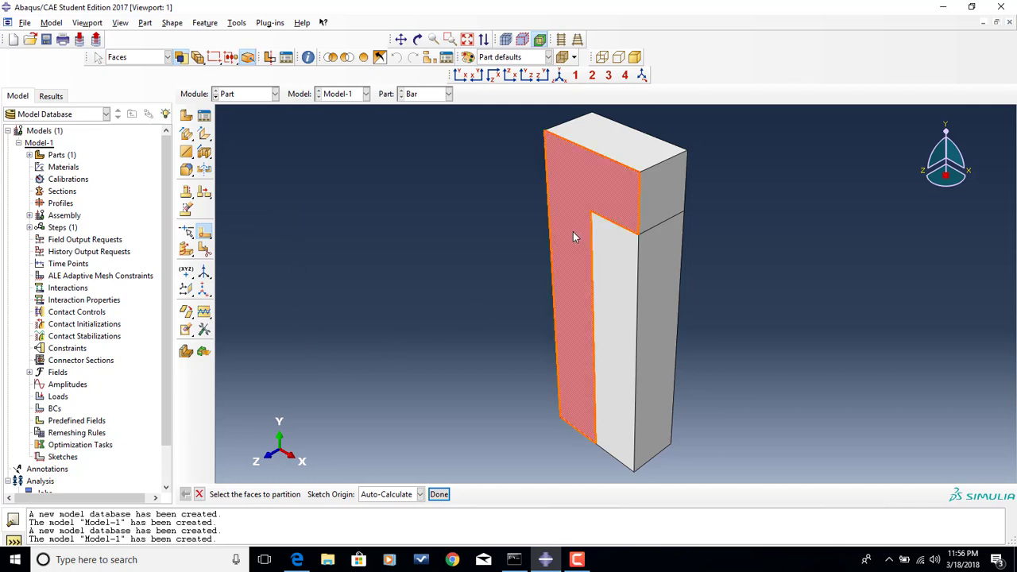
left_click(440, 493)
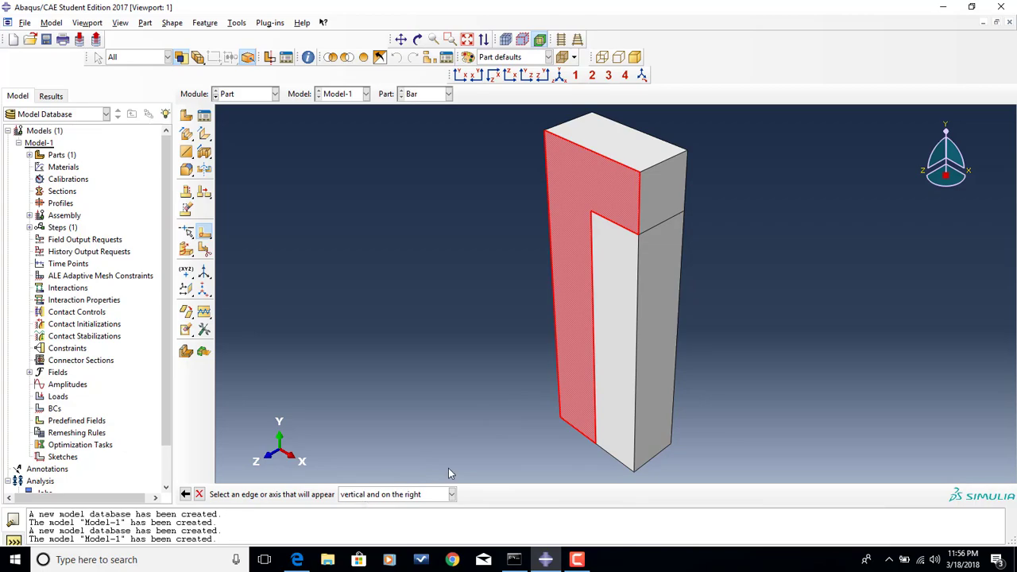
left_click(642, 186)
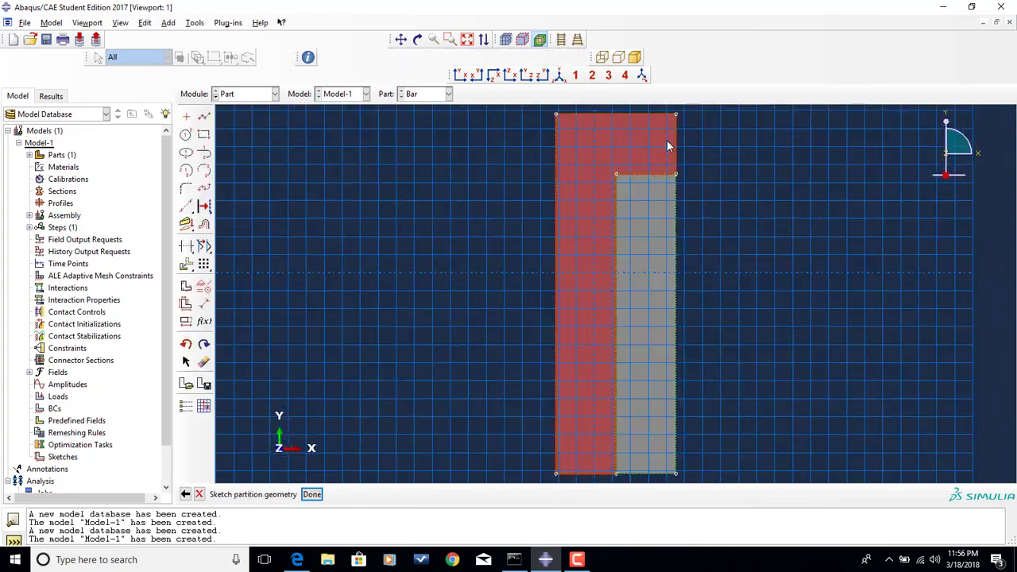
left_click(204, 116)
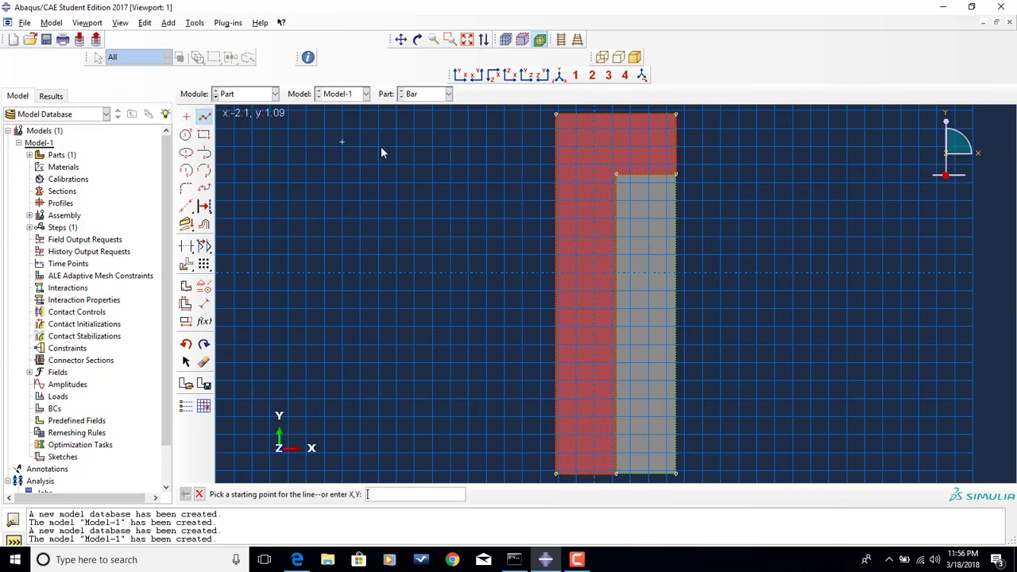
left_click(617, 174)
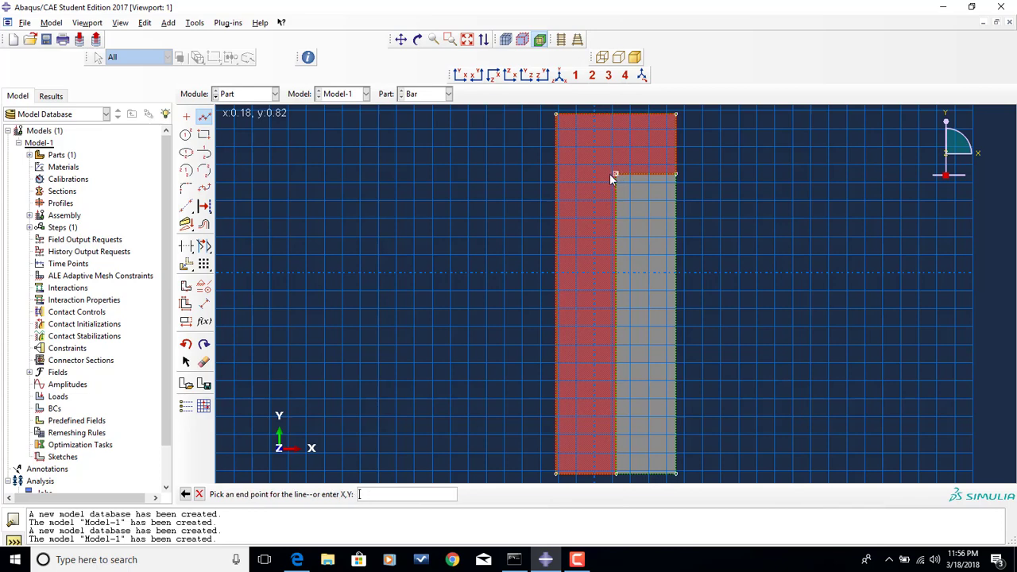
left_click(559, 176)
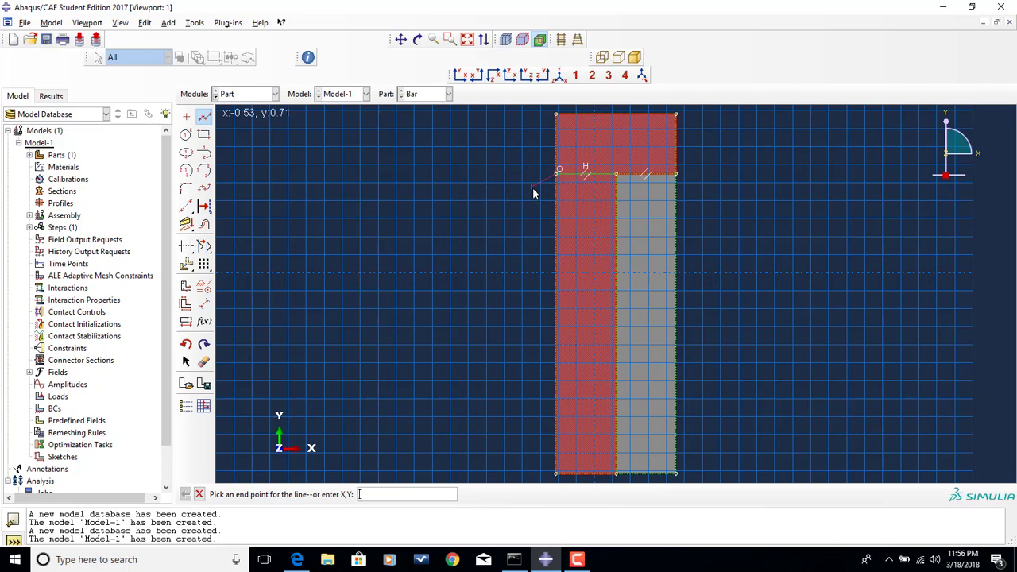
left_click(200, 494)
left_click(312, 494)
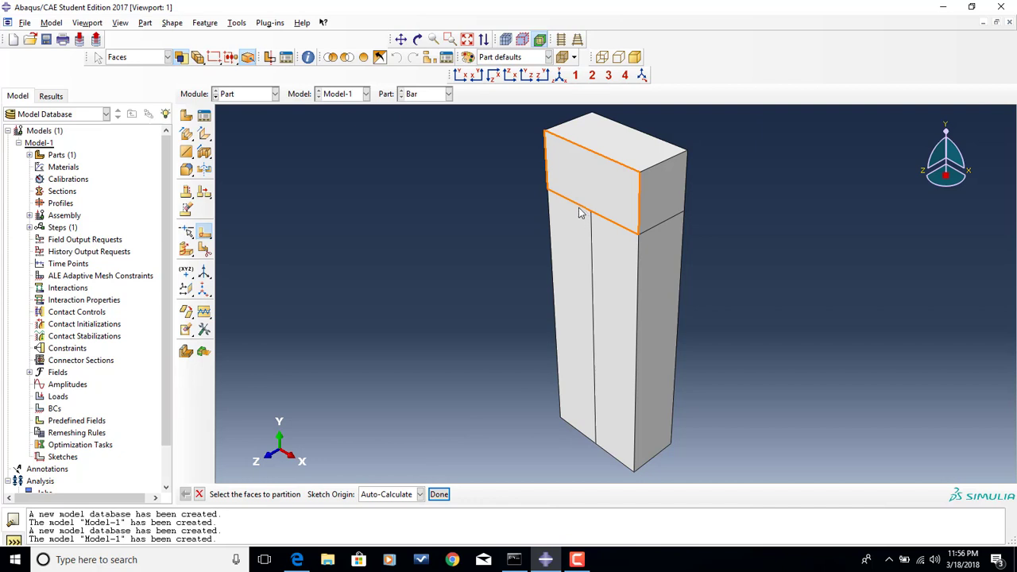
Step: Partition the outer L-shaped cell by extruding the new horizontal edge along the part's depth edge
left_click(187, 252)
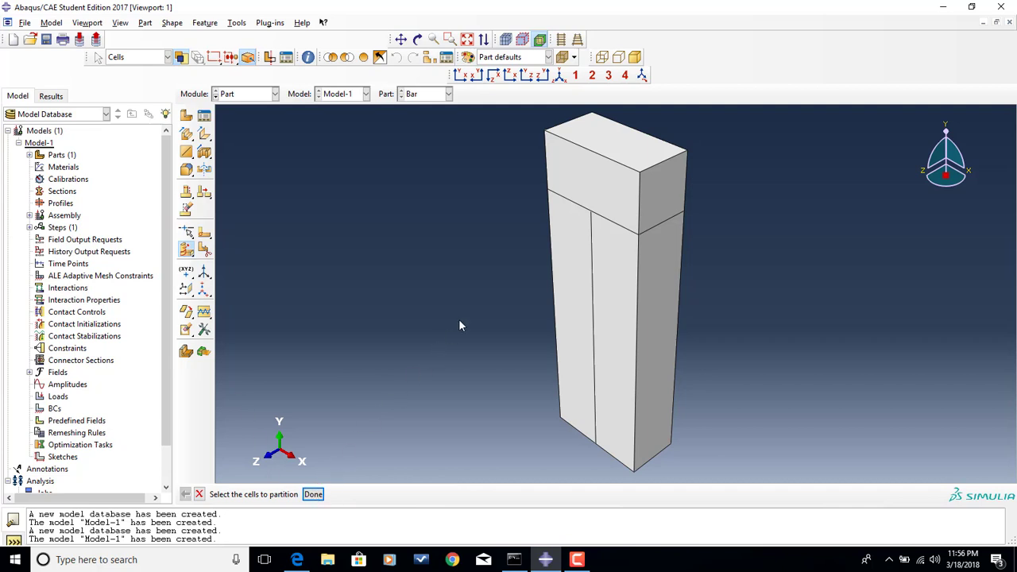
left_click(577, 230)
left_click(314, 495)
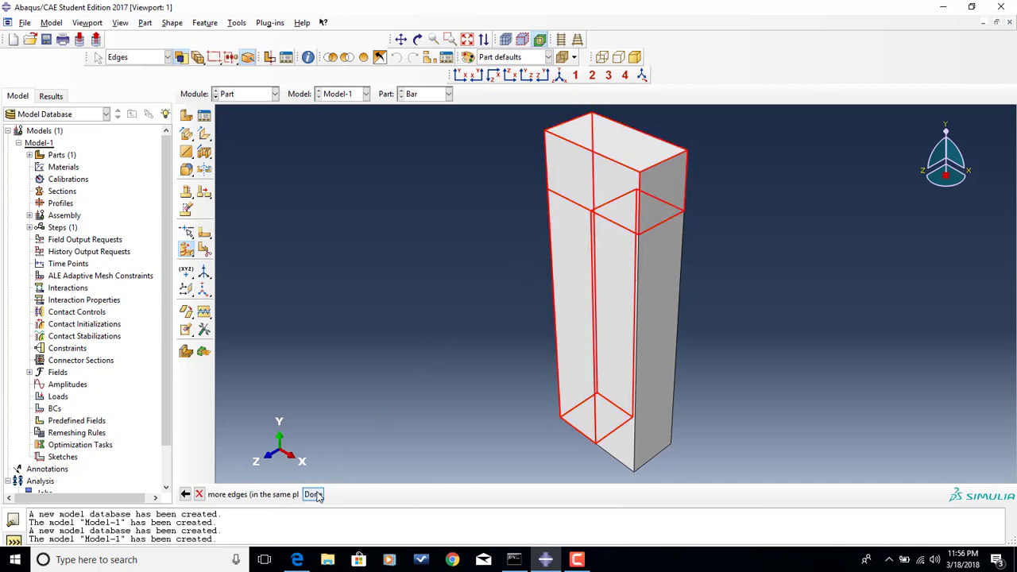
left_click(568, 205)
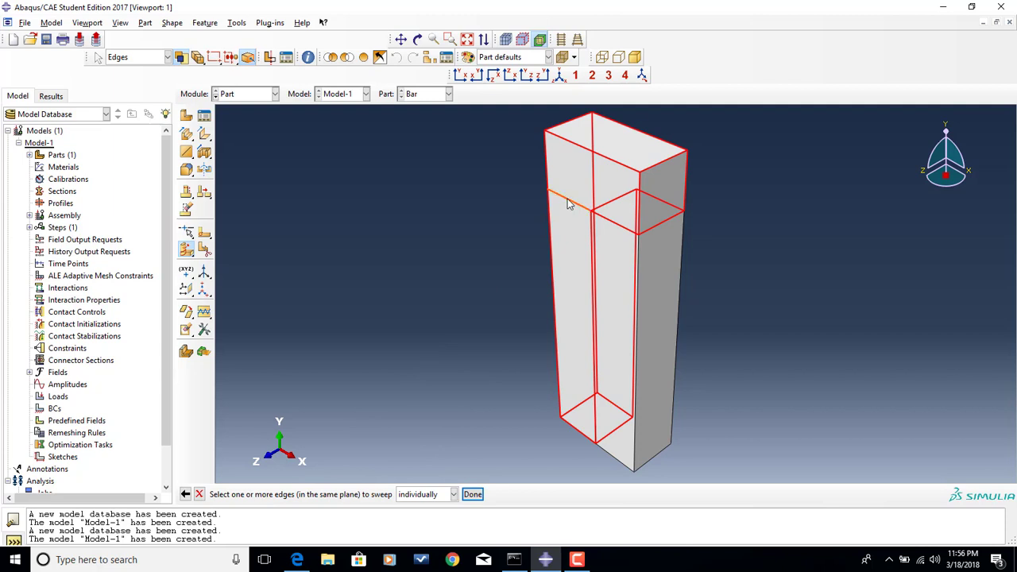
left_click(472, 495)
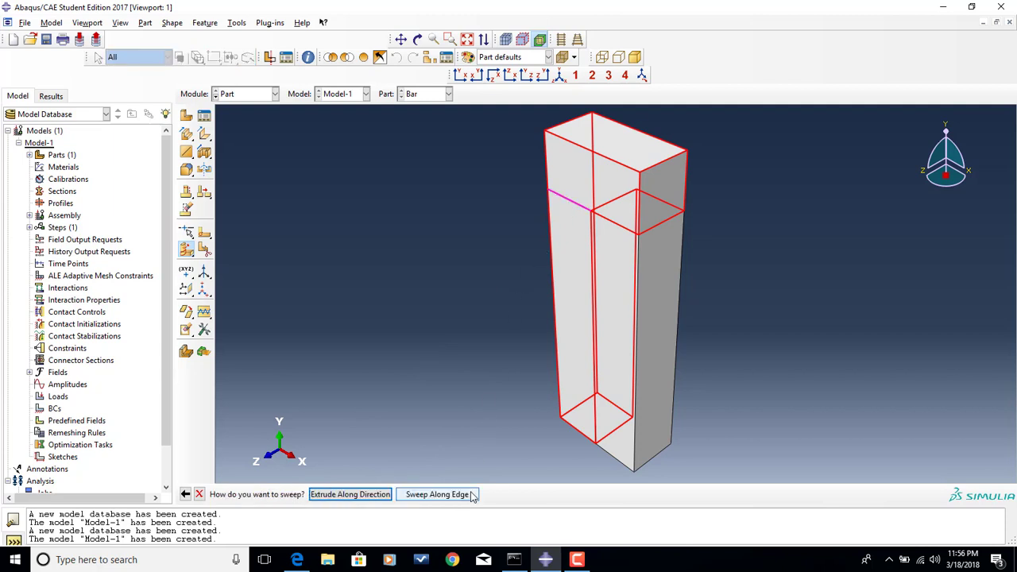
left_click(380, 494)
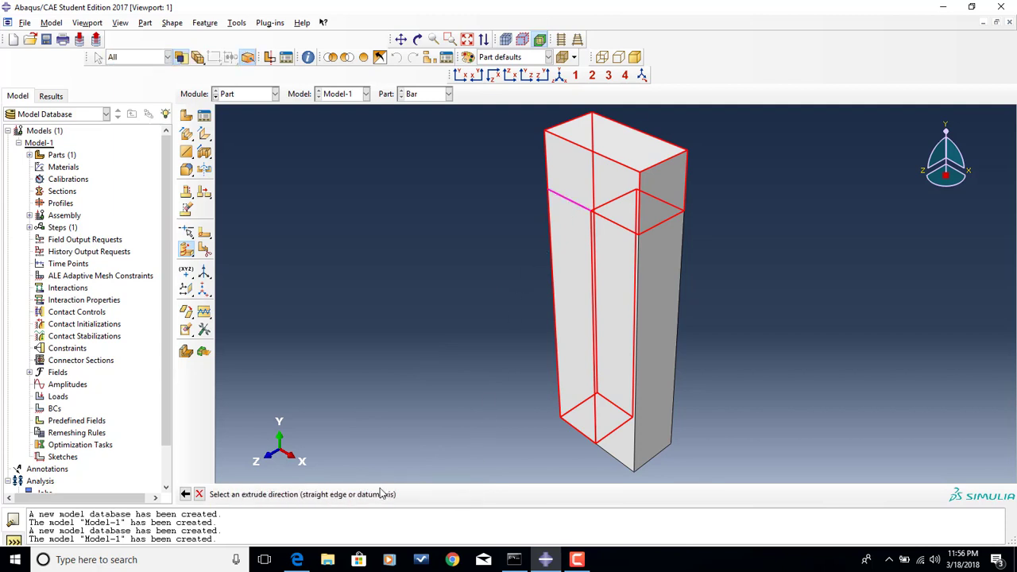
left_click(669, 161)
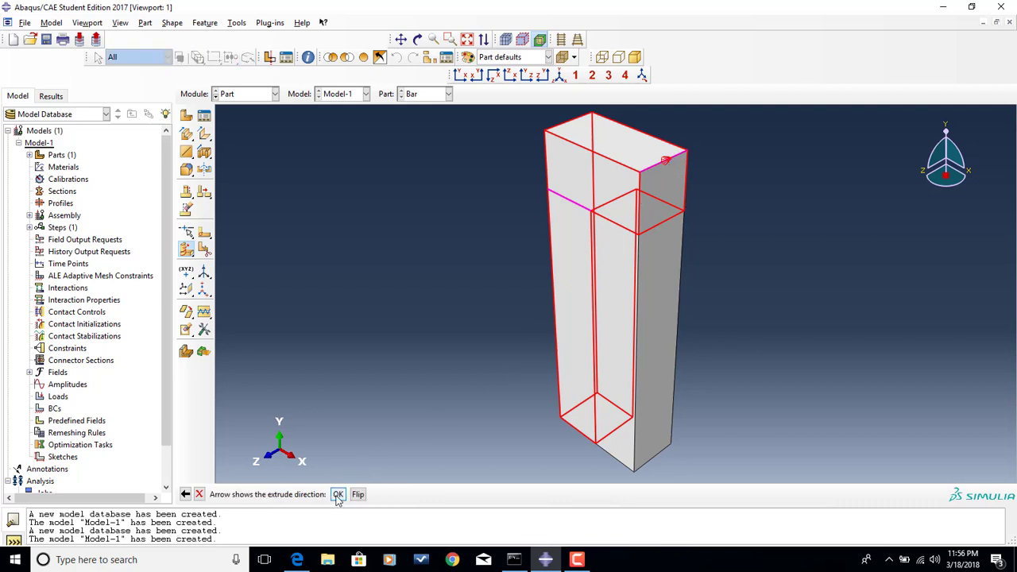
left_click(337, 495)
left_click(338, 495)
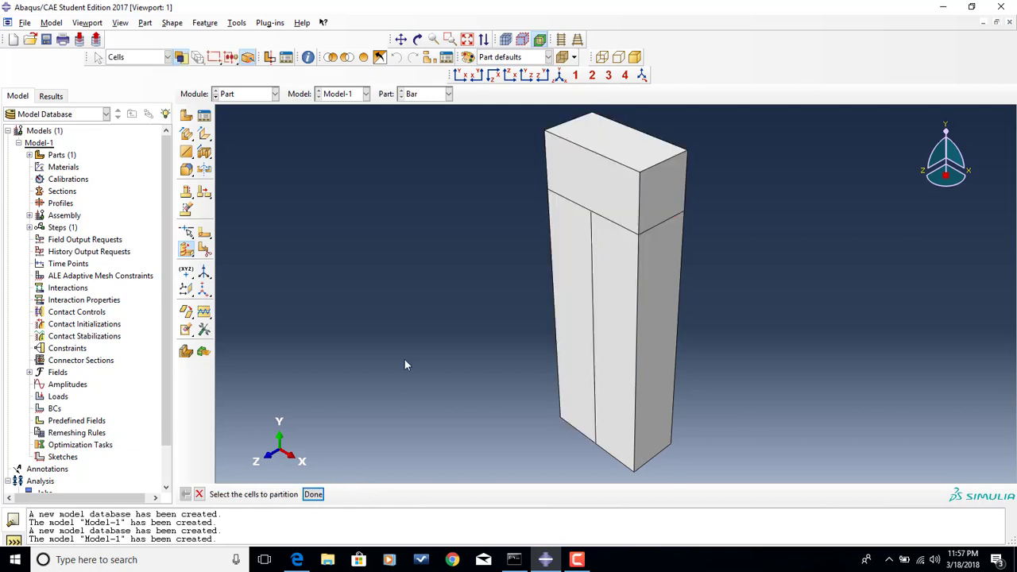
left_click(605, 176)
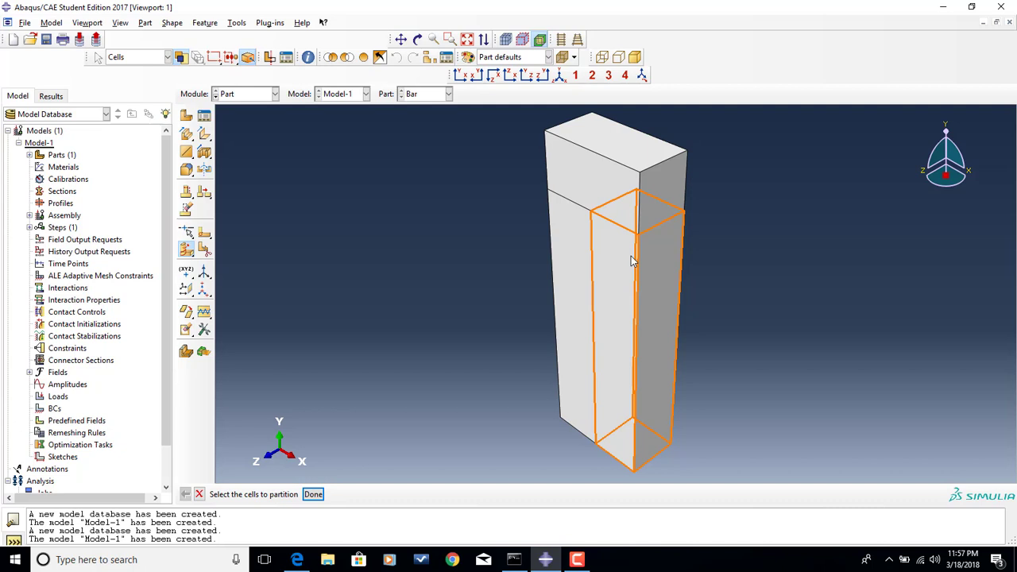
Step: Switch to the Property module, check the material moduli in the Workshop #5 PDF, and return to Abaqus/CAE
left_click(254, 95)
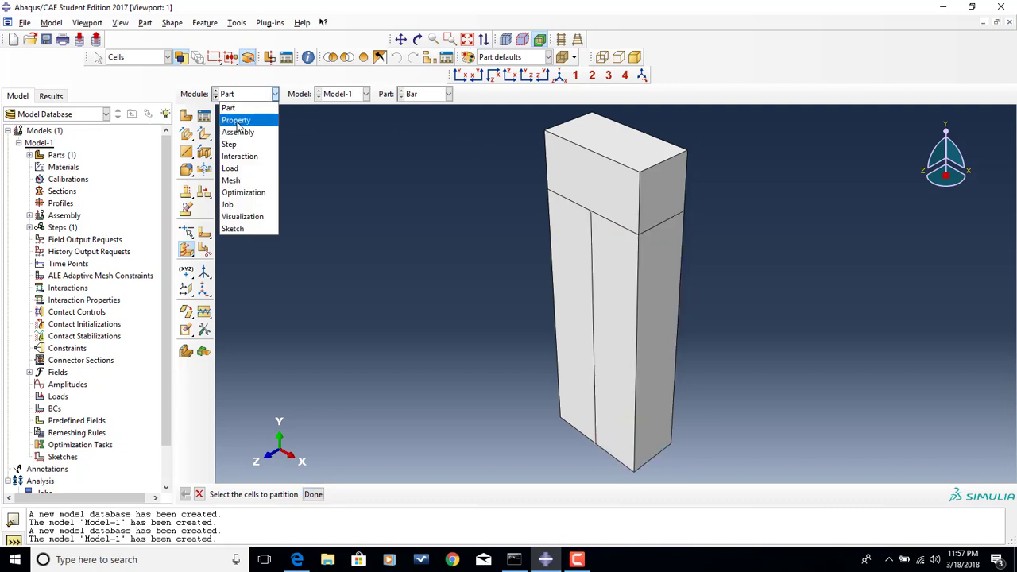
left_click(243, 115)
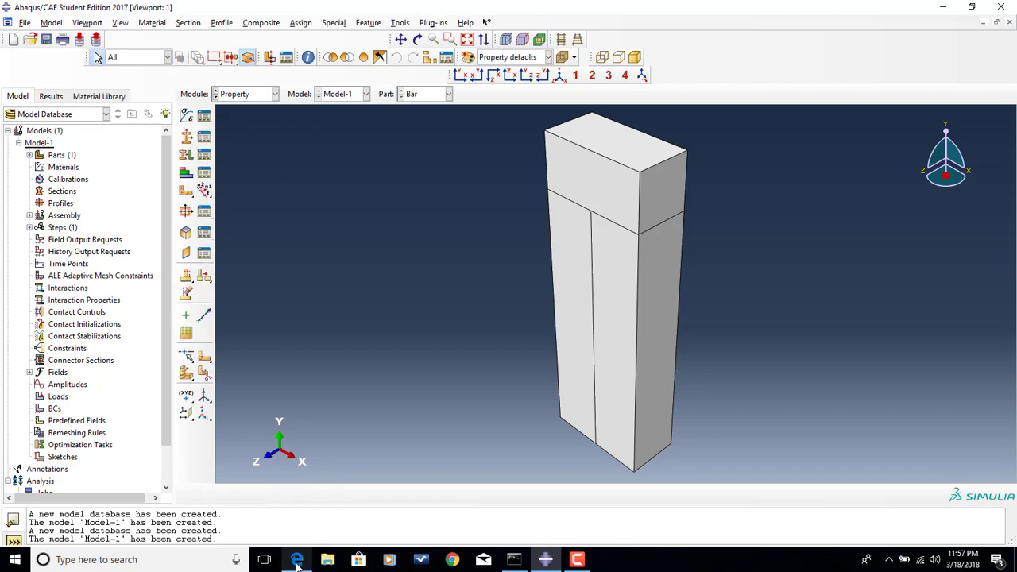
left_click(297, 560)
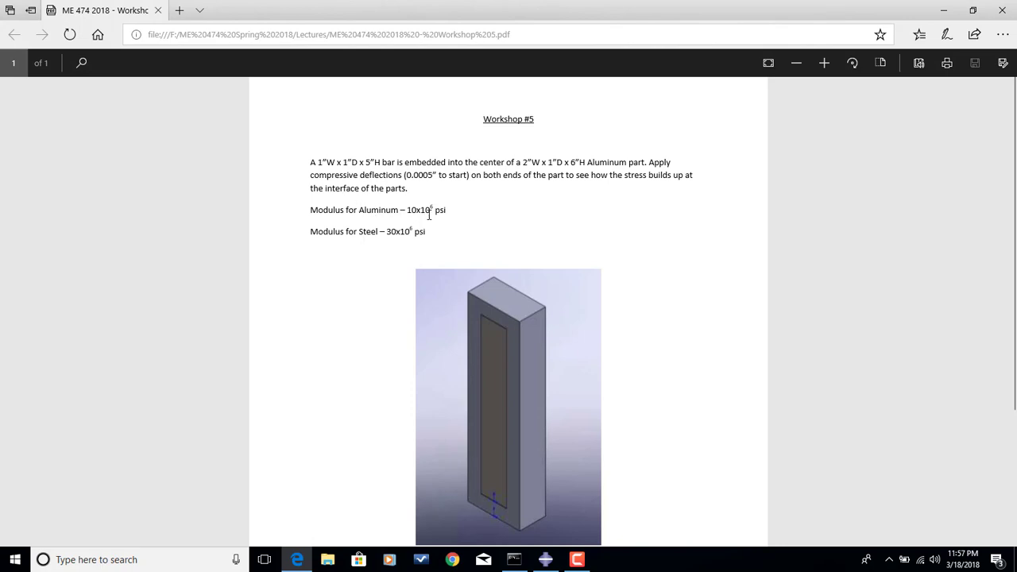
left_click(545, 559)
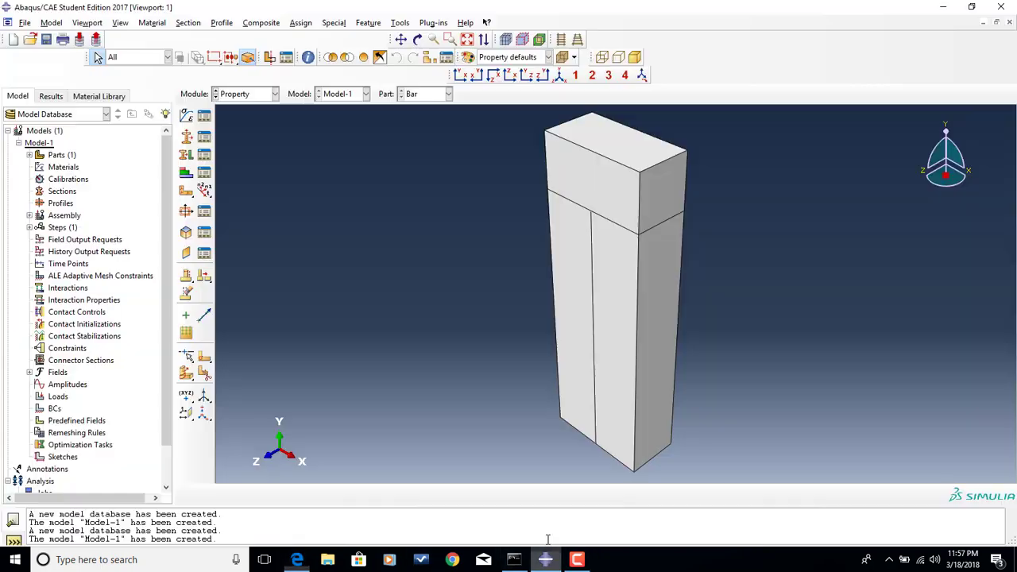
Step: Create a material named Aluminum and add isotropic elastic behavior to it
left_click(185, 119)
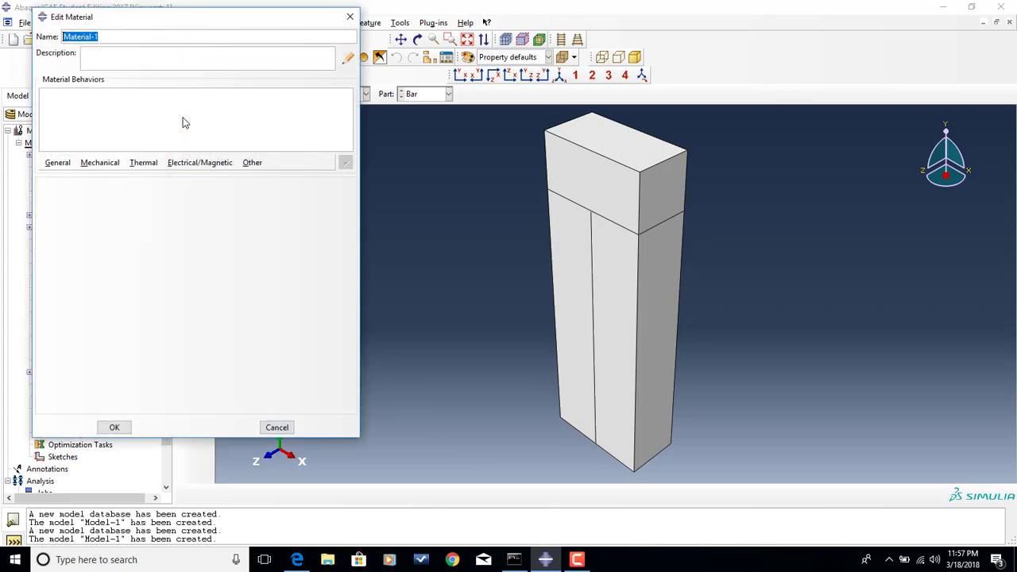
type("Aluminum")
left_click(112, 162)
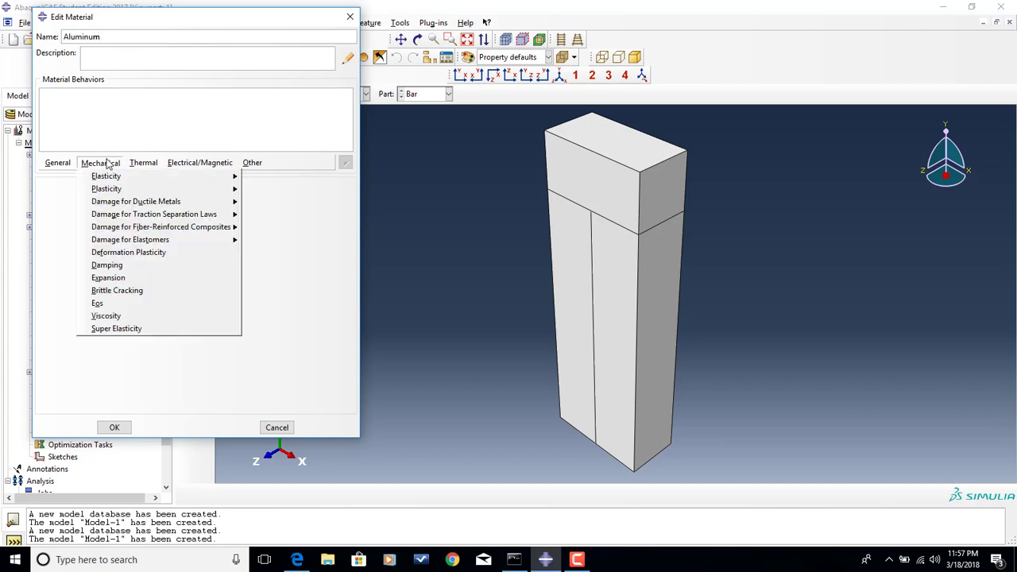
mouse_move(120, 178)
left_click(267, 178)
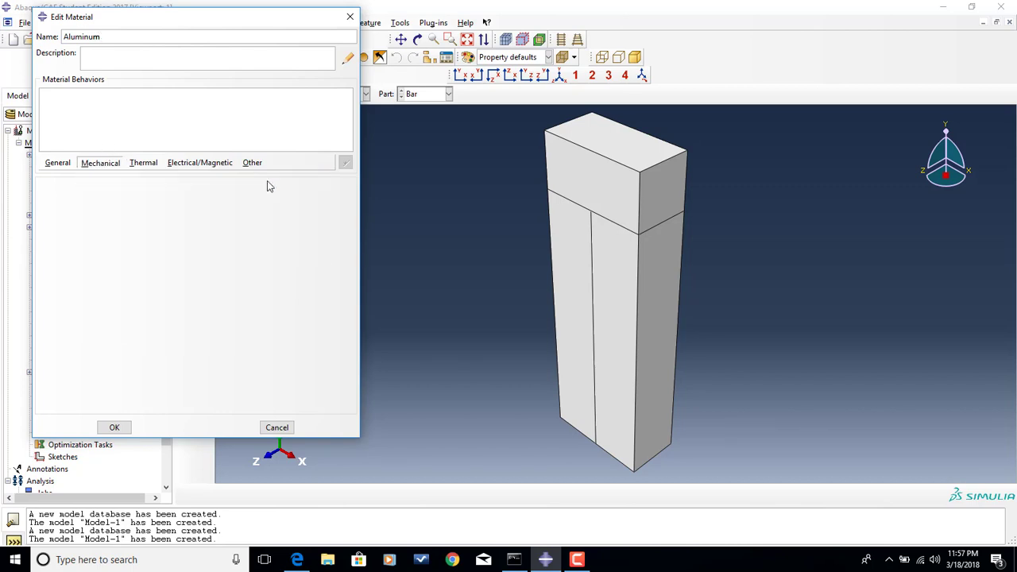
left_click(100, 338)
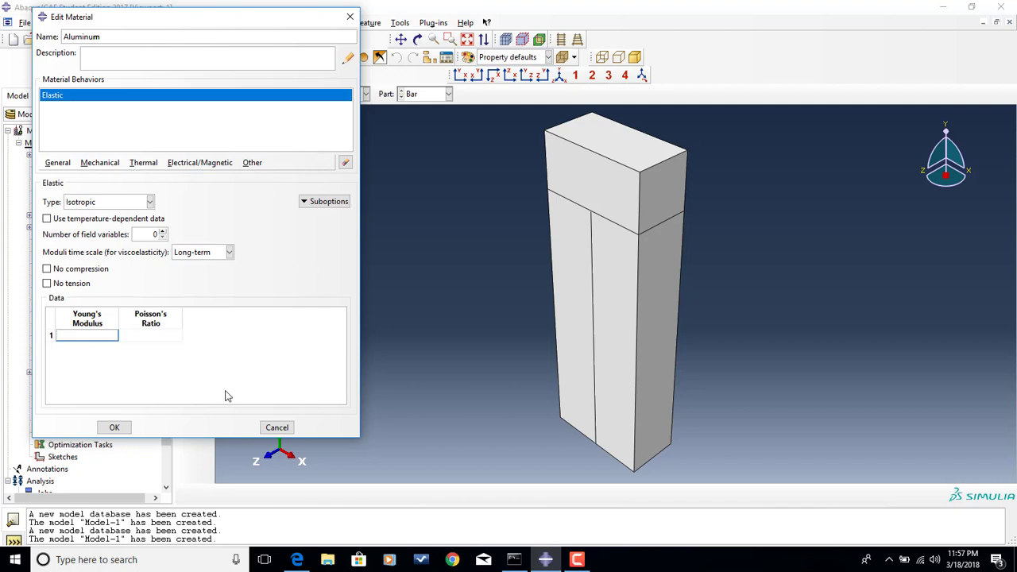
Step: Set the aluminum's Young's modulus to 10e6 and Poisson's ratio to 0.2, and save the material
type("10e6")
left_click(156, 337)
type("0.3")
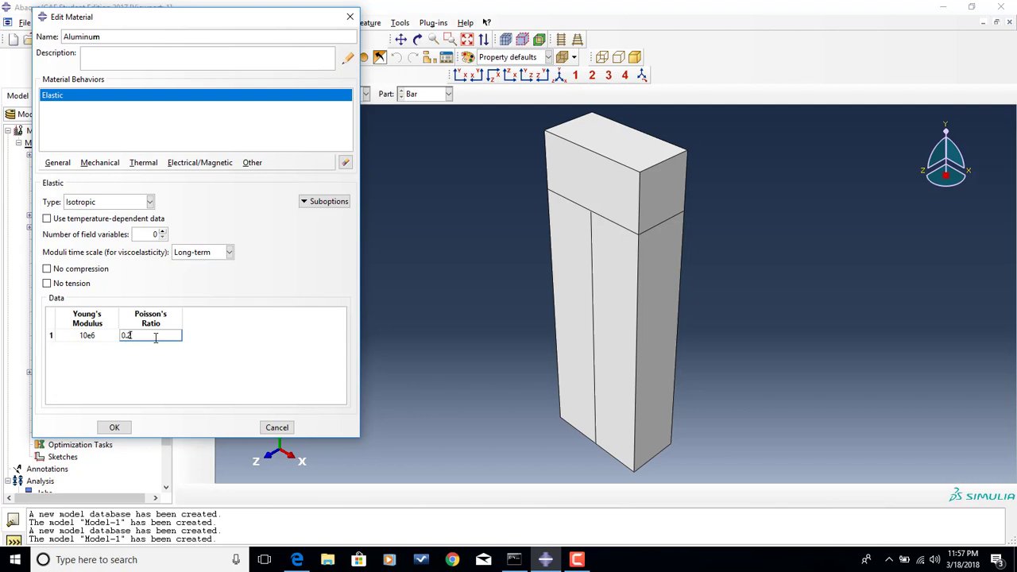
type("2")
left_click(116, 427)
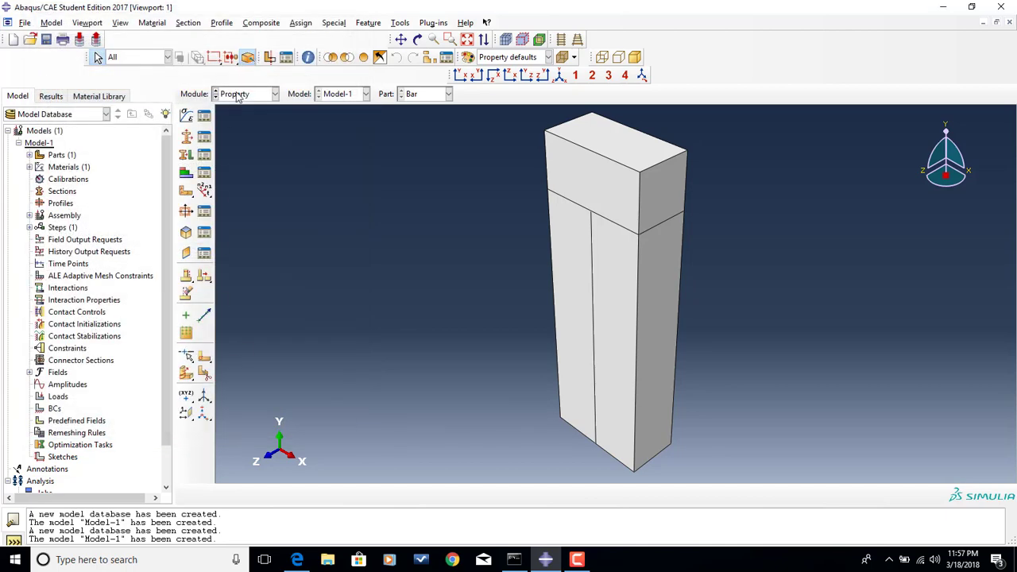
Step: Create a material named Steel and add isotropic elastic behavior to it
left_click(187, 117)
type("Steel")
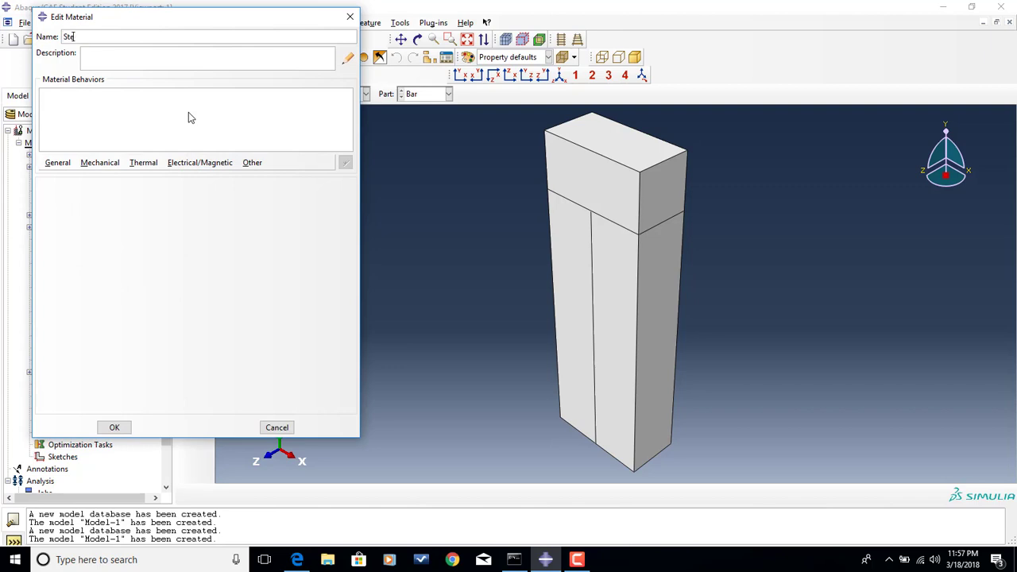
left_click(100, 163)
mouse_move(180, 183)
left_click(265, 179)
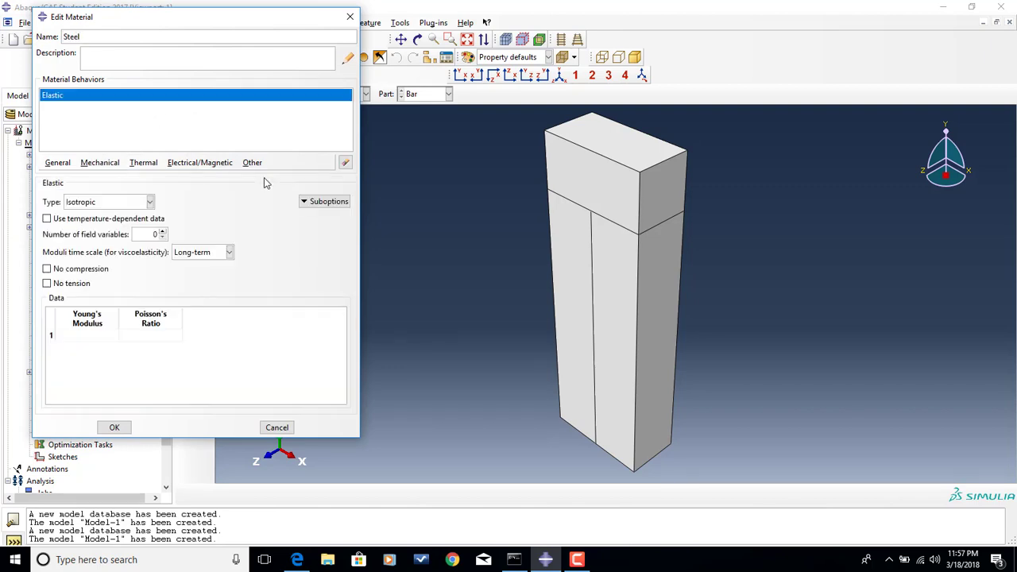
Step: Set the steel's Young's modulus to 30e6 and Poisson's ratio to 0.23, and save the material
left_click(91, 337)
type("30e6")
left_click(168, 337)
type("0.25")
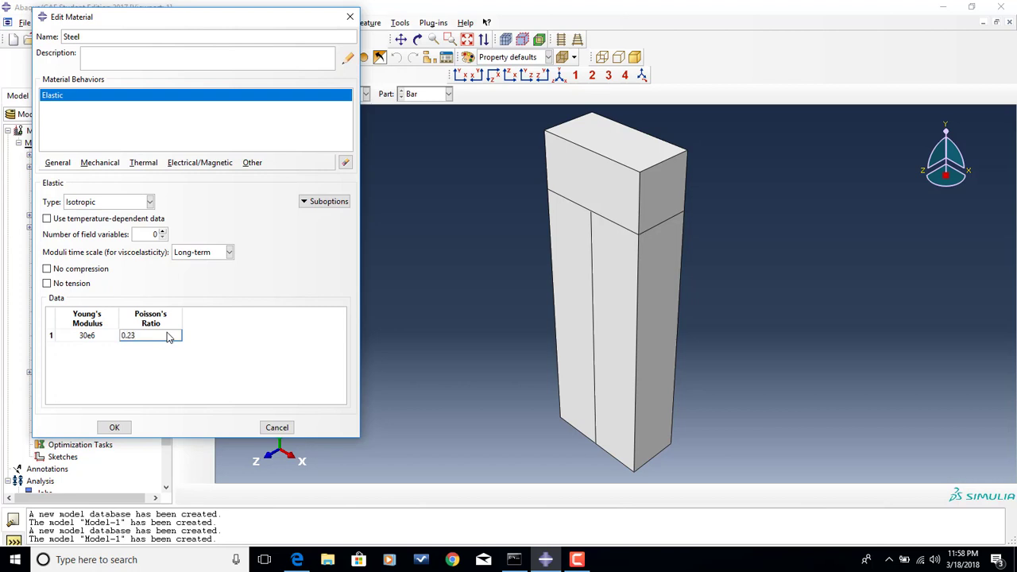
left_click(114, 429)
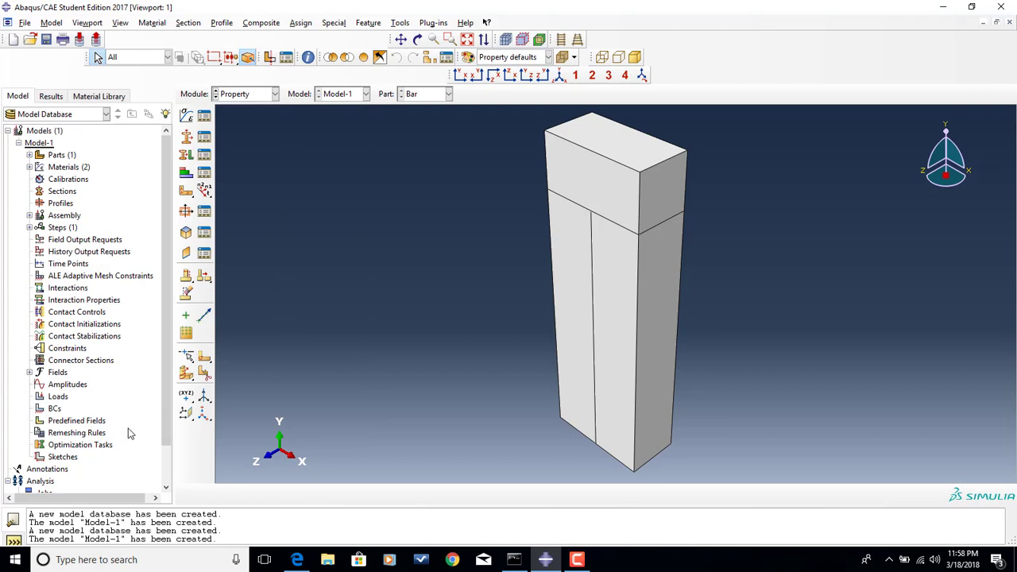
Step: Create a solid, homogeneous section named Aluminum that uses the Aluminum material
left_click(186, 138)
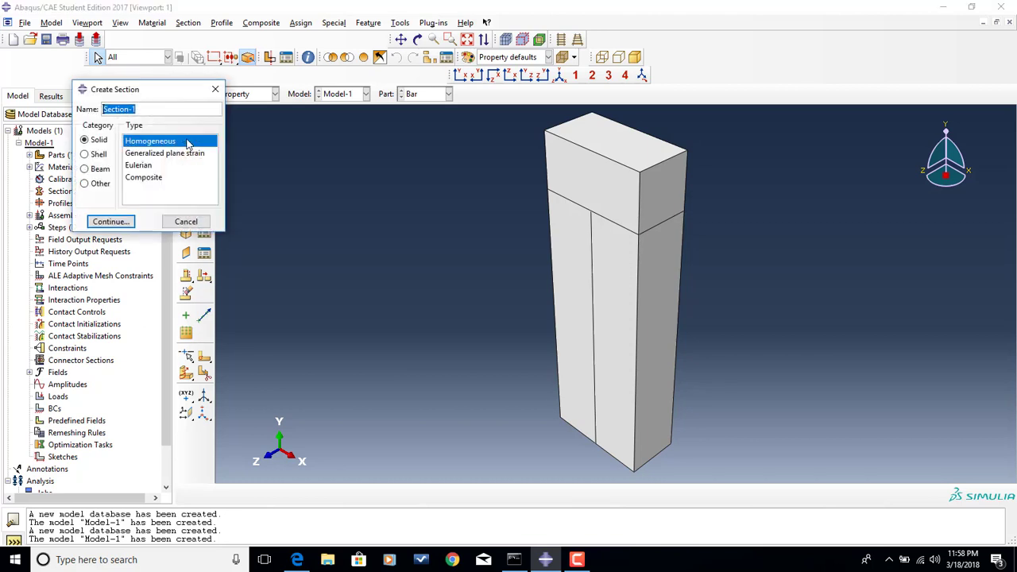
type("Aluminum")
left_click(112, 222)
left_click(106, 161)
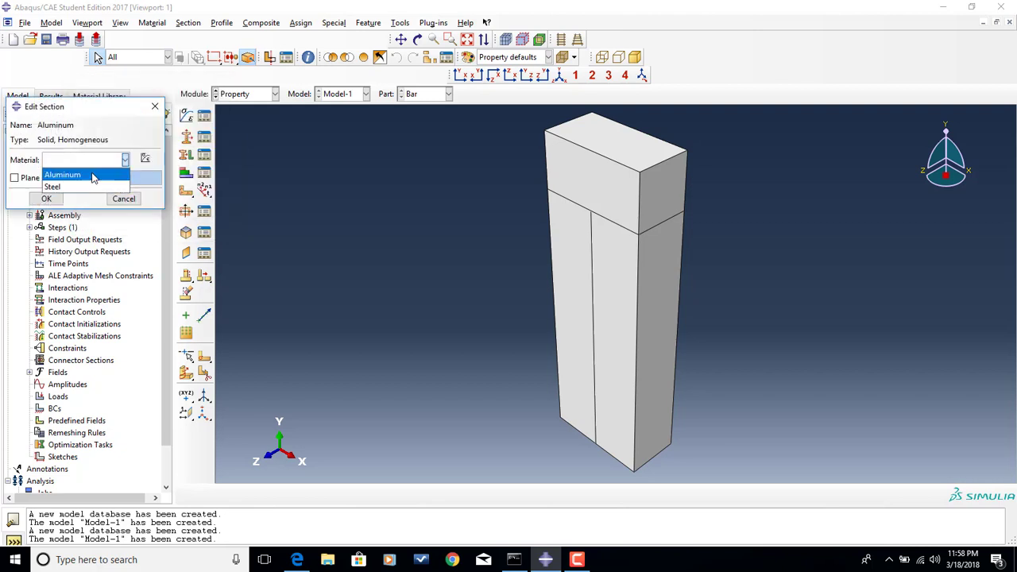
left_click(89, 182)
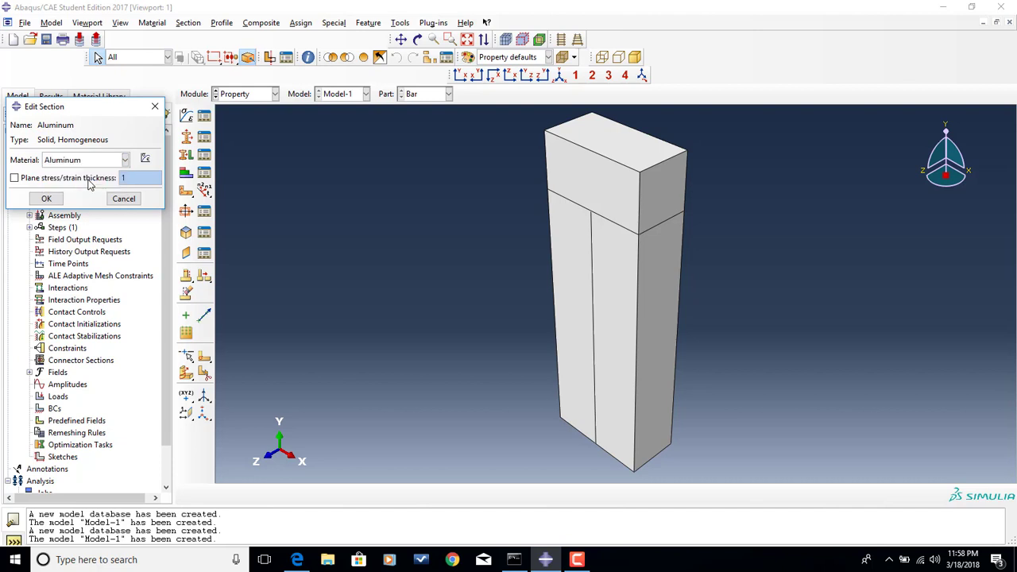
left_click(47, 199)
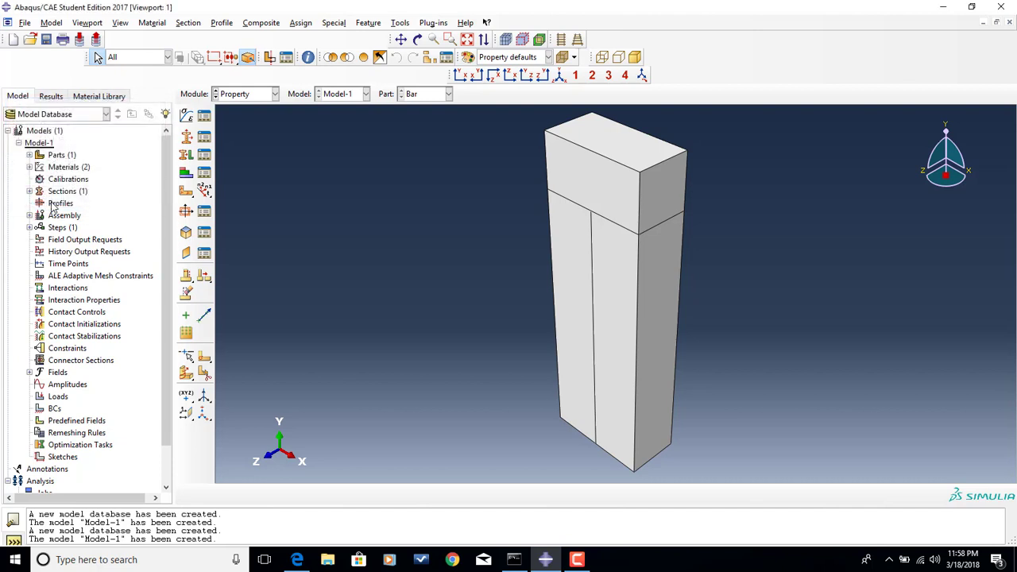
Step: Create a solid, homogeneous section named Steel that uses the Steel material
left_click(185, 140)
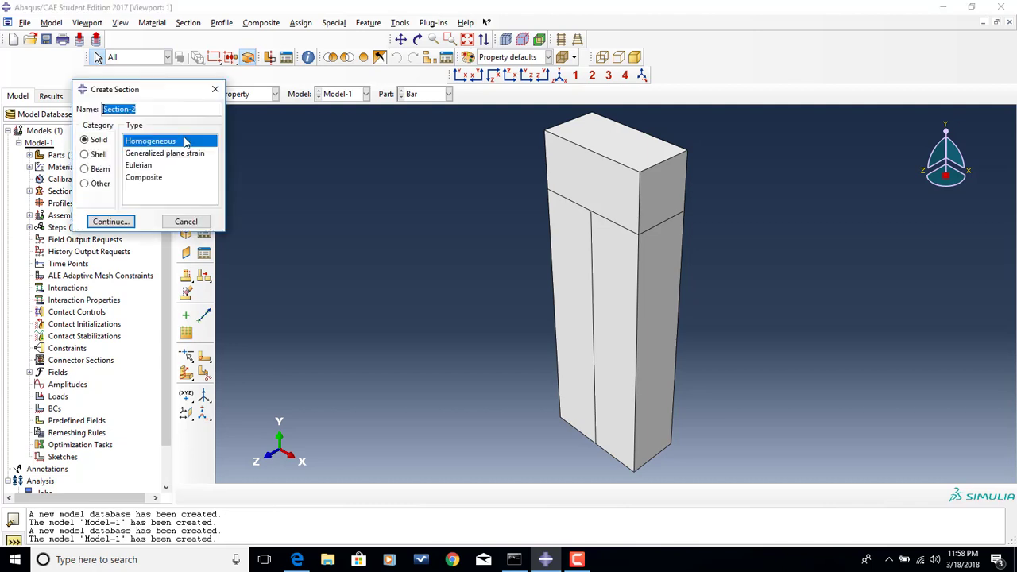
type("Steel")
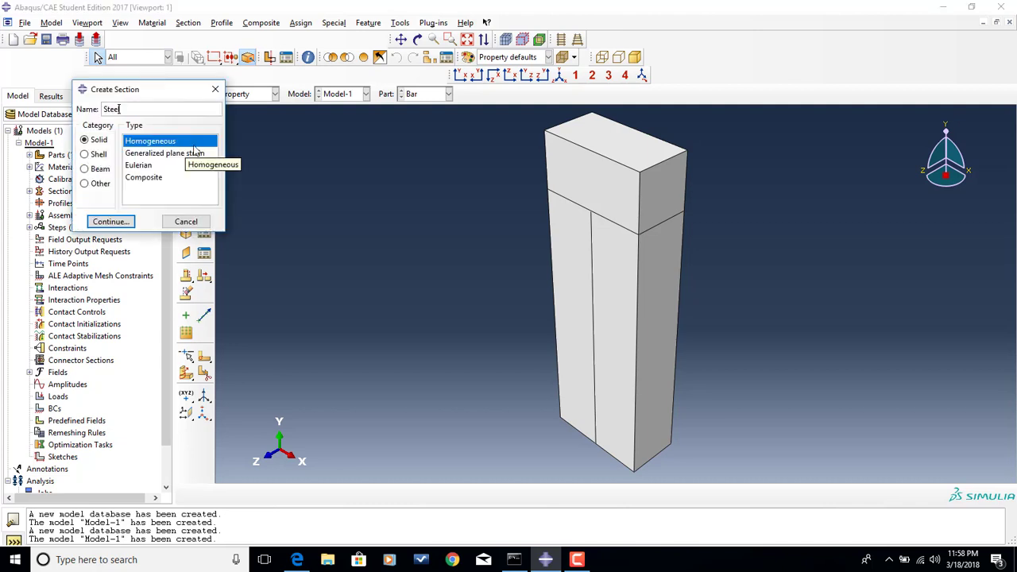
left_click(112, 221)
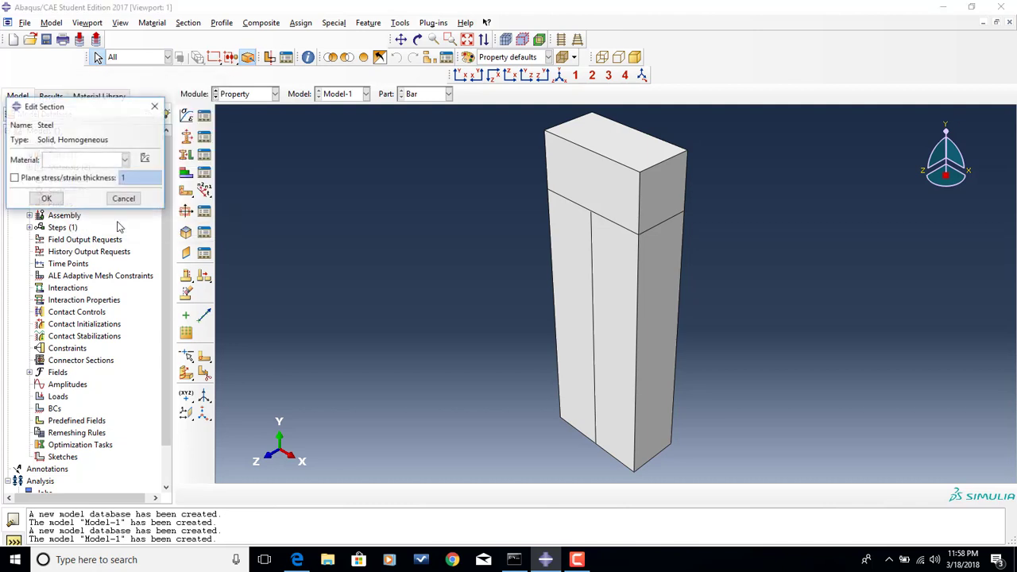
left_click(105, 159)
left_click(90, 186)
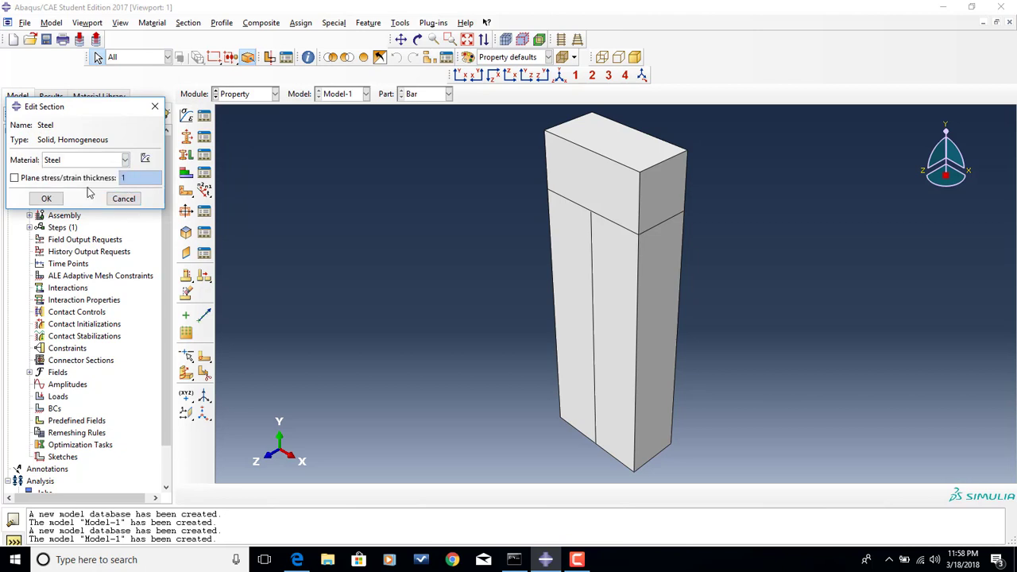
left_click(47, 200)
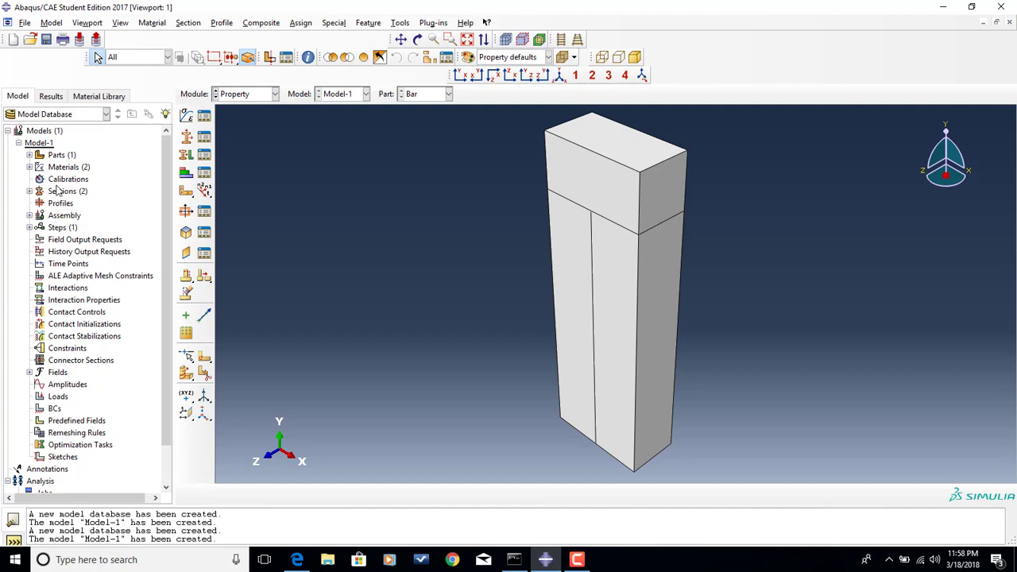
Step: Assign the Steel section to the lower cell on the +X side of the bar, keeping the set name Set-1
left_click(187, 155)
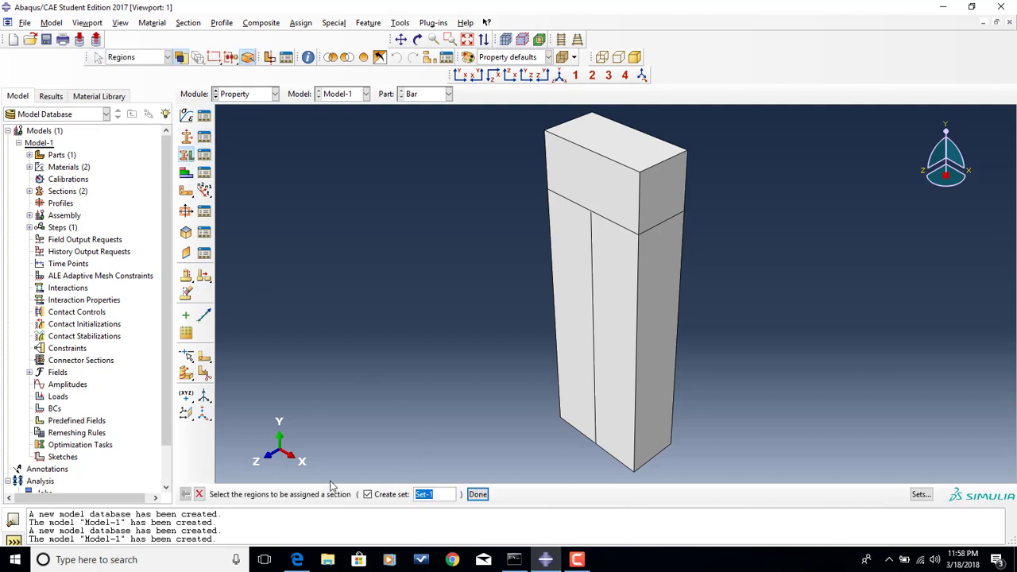
left_click(611, 324)
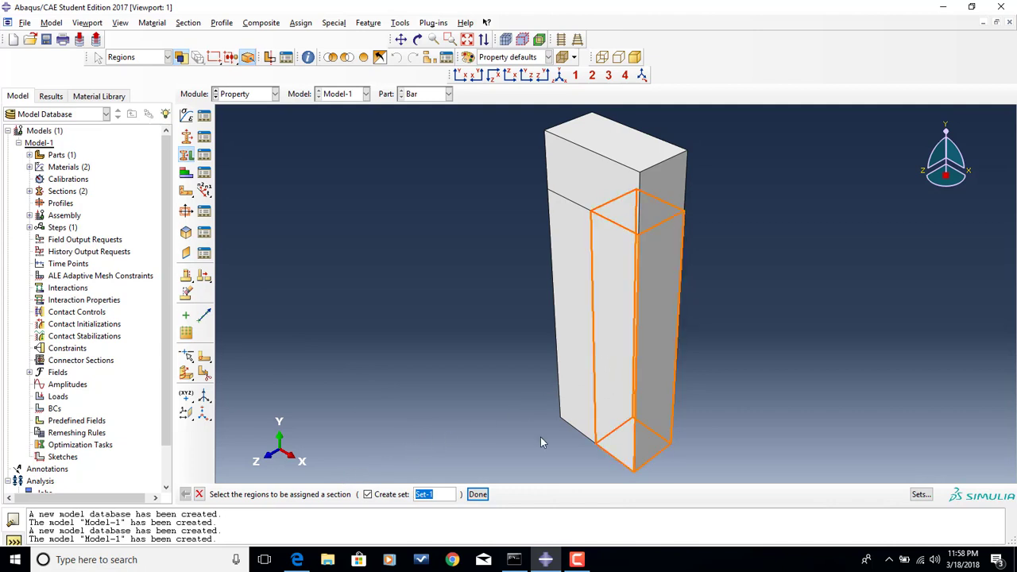
left_click(477, 495)
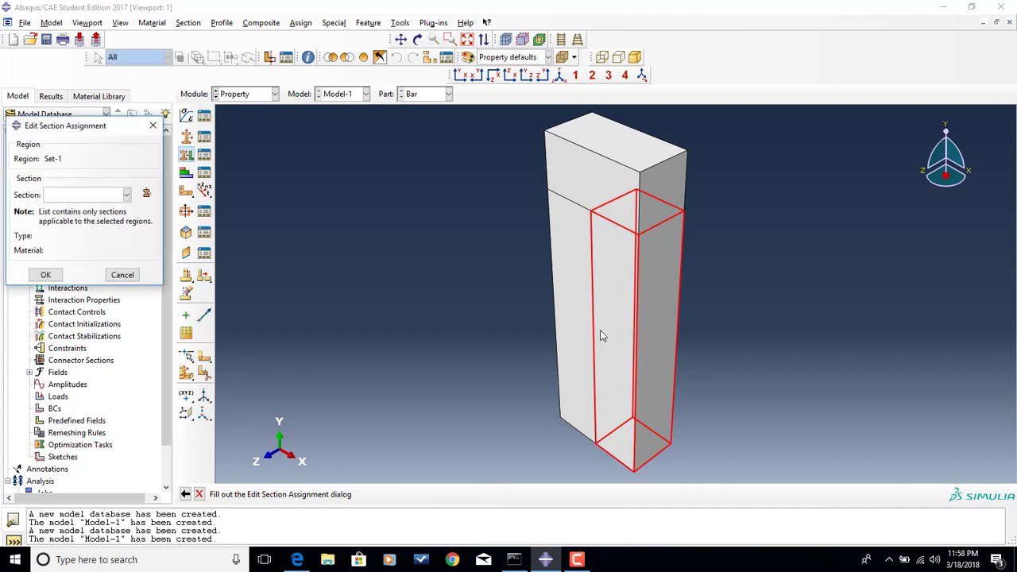
left_click(125, 195)
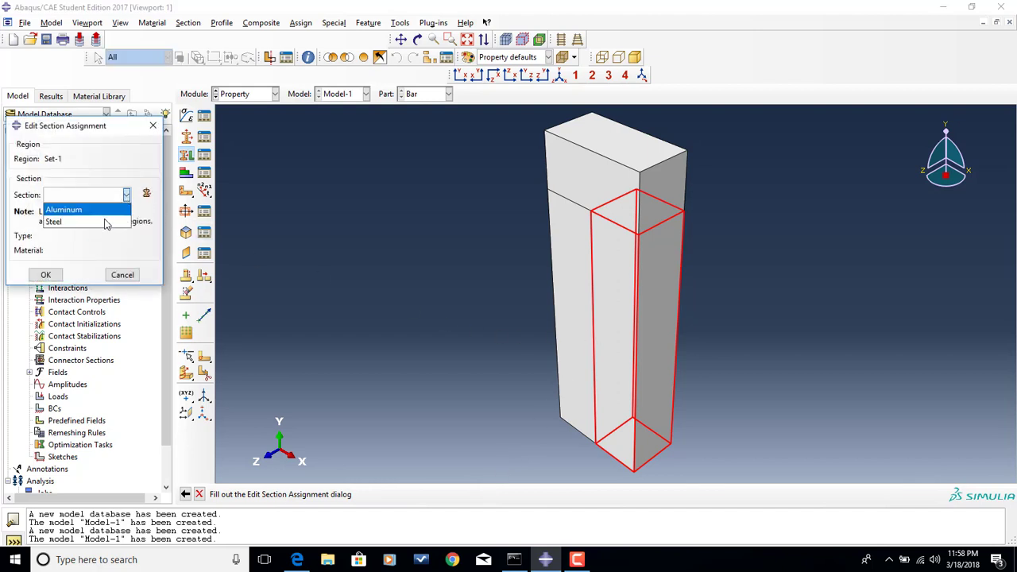
left_click(104, 223)
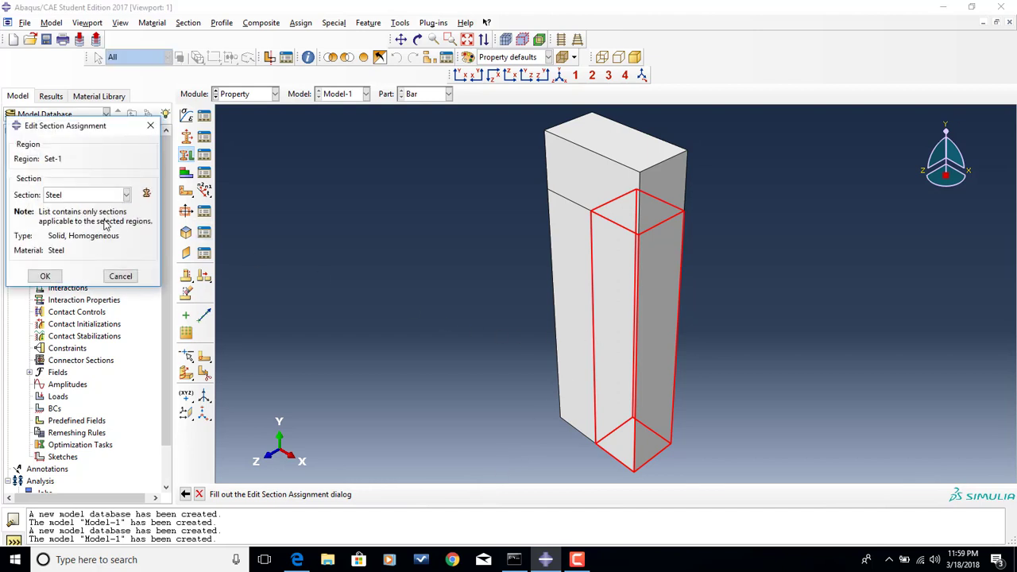
left_click(46, 277)
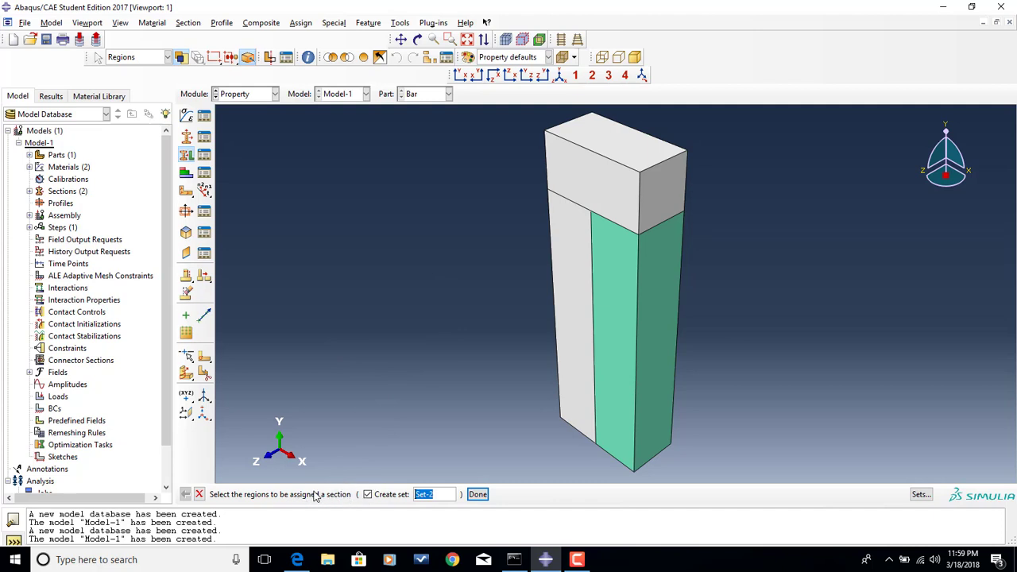
Step: Assign the Aluminum section to the other lower cell and the top cell together, keeping the set name Set-2
left_click(577, 264)
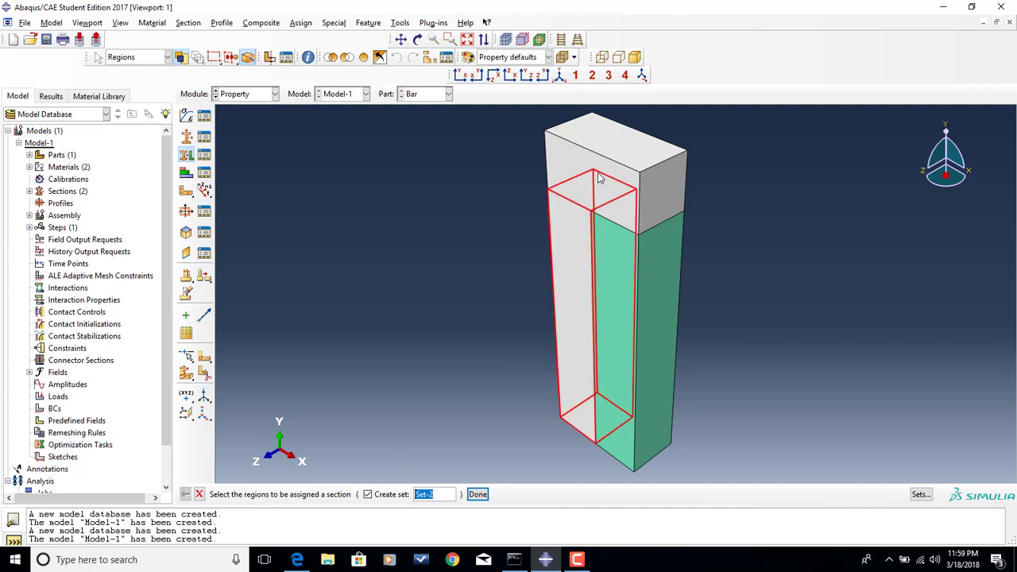
left_click(600, 178, "shift")
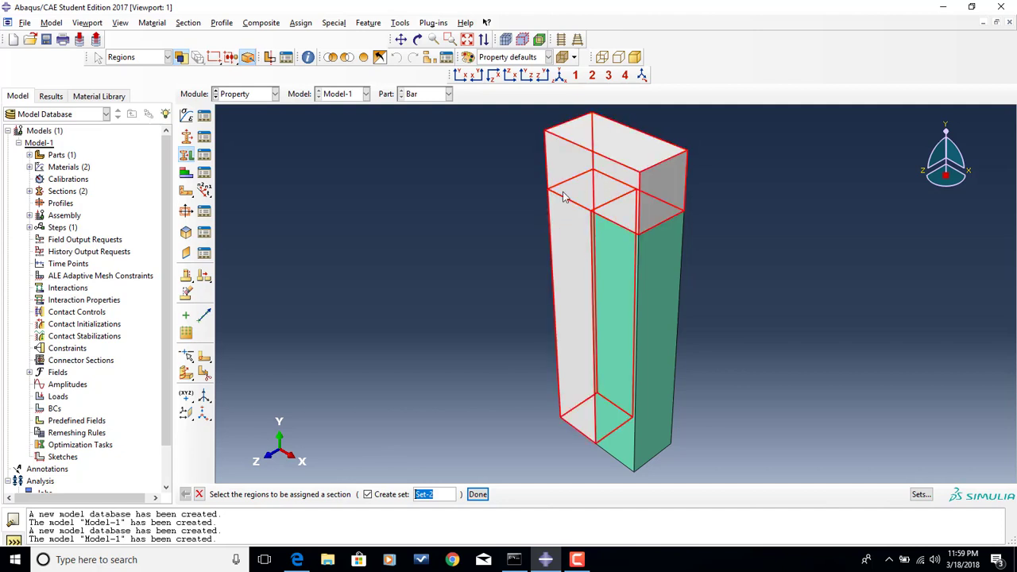
left_click(484, 494)
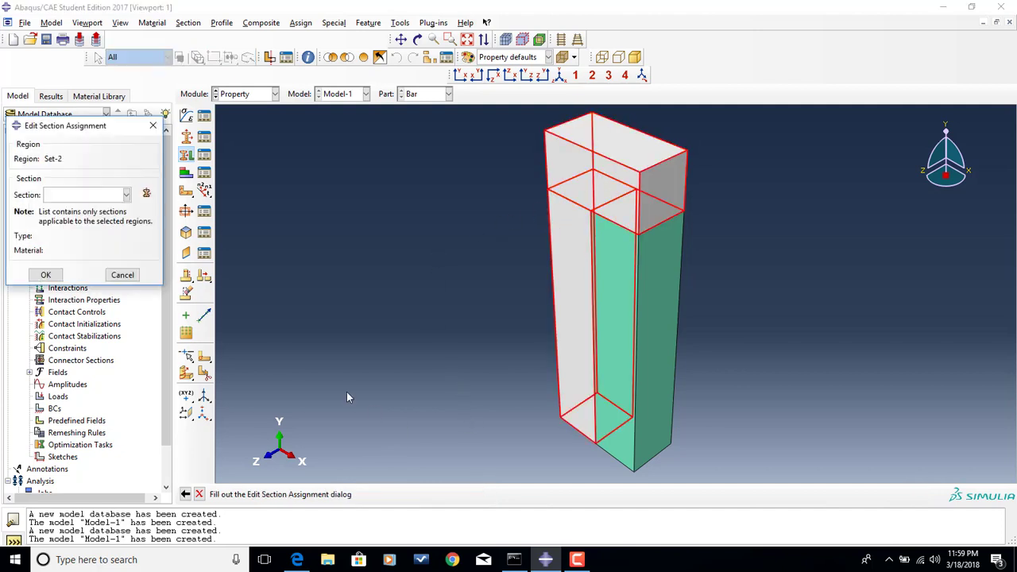
left_click(125, 195)
left_click(64, 209)
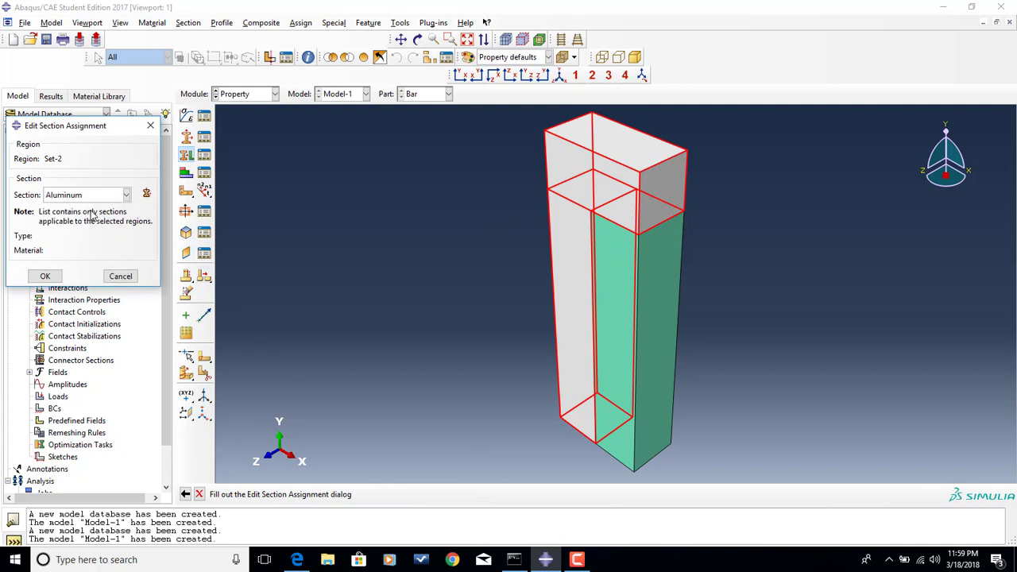
left_click(46, 276)
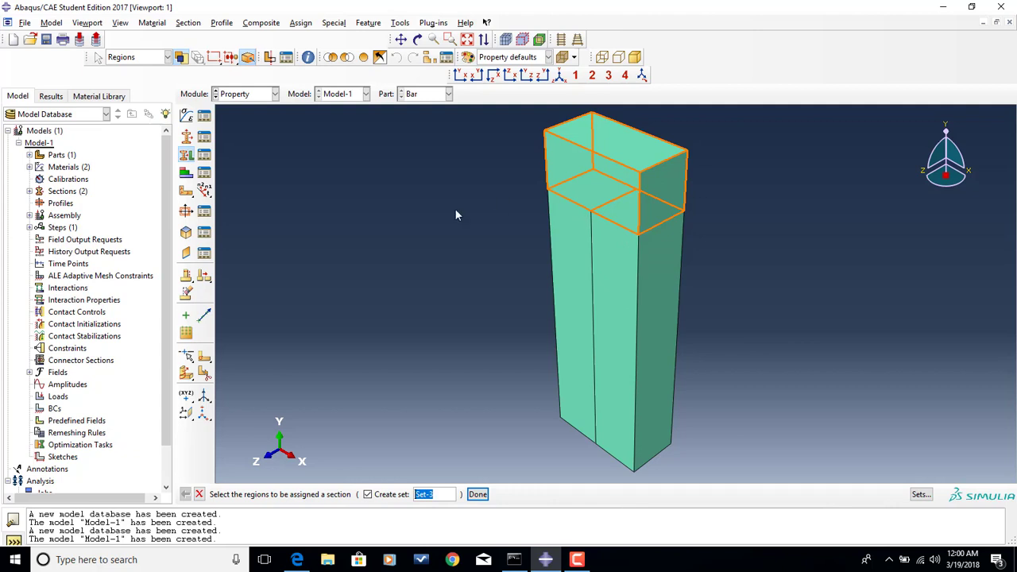
Step: Switch to the Assembly module and create a dependent instance of the Bar part
left_click(262, 96)
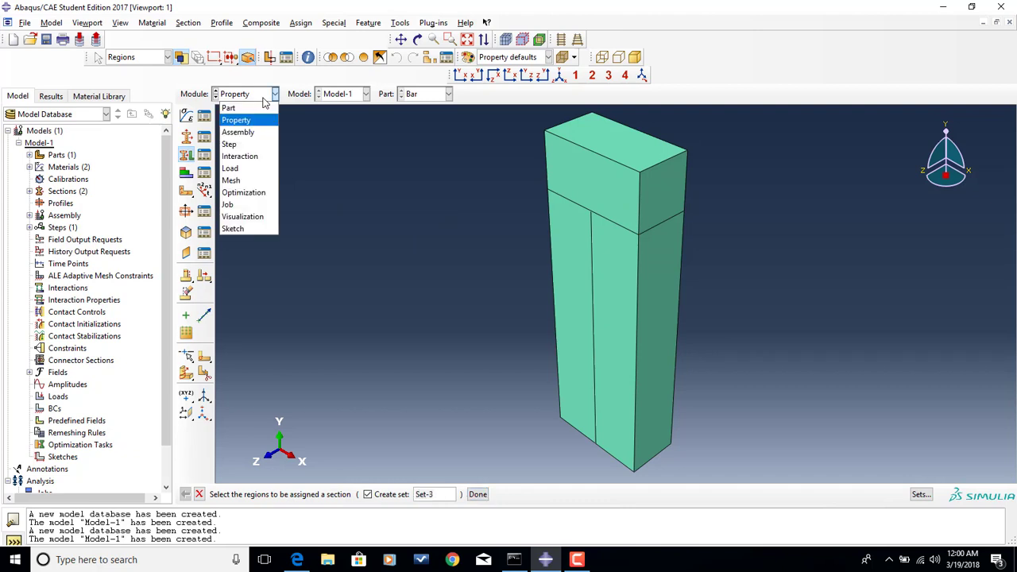
left_click(251, 129)
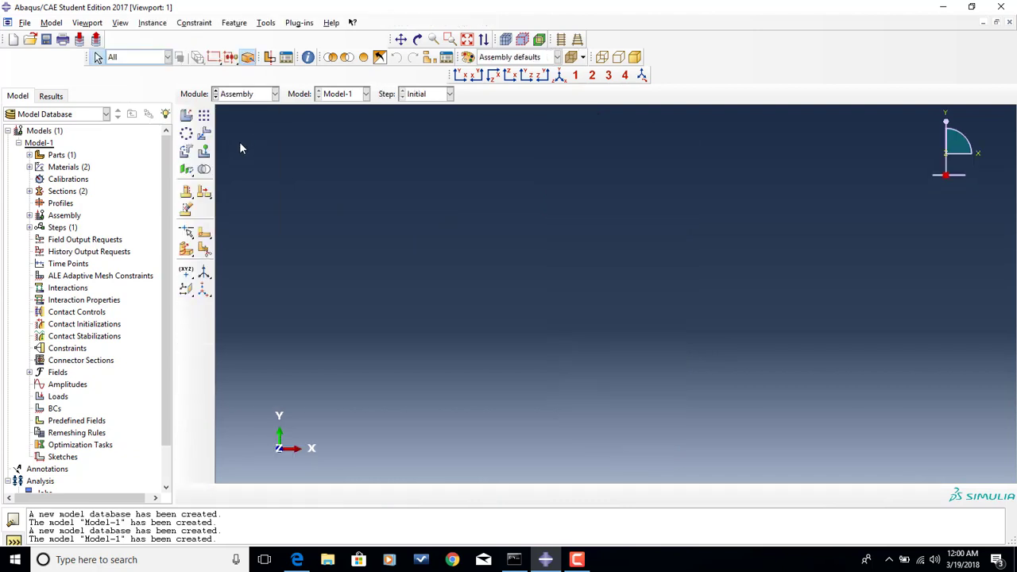
left_click(185, 117)
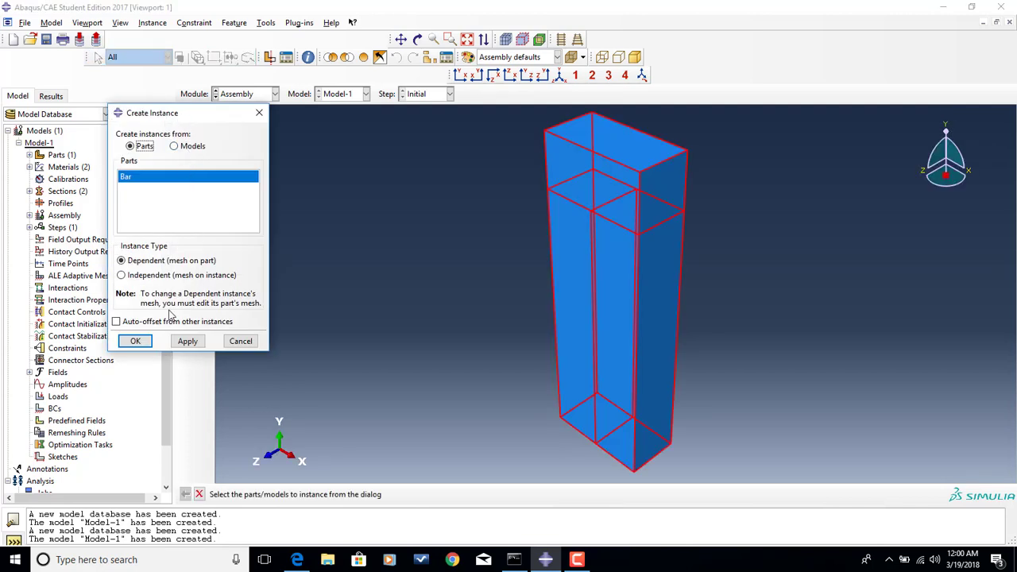
left_click(135, 340)
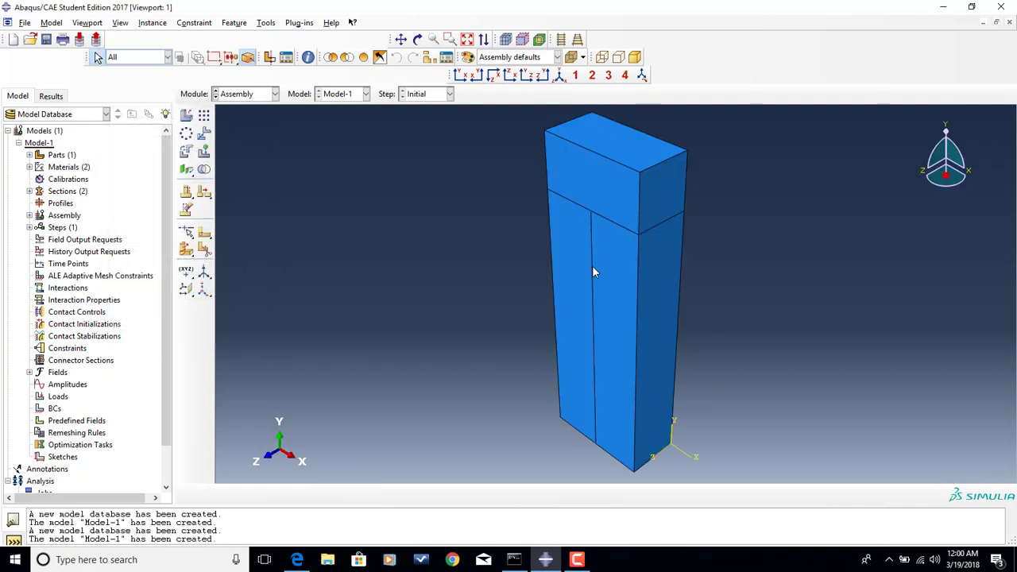
Step: Switch to the Step module and create a Static, General step named Load after the Initial step
left_click(276, 93)
left_click(257, 142)
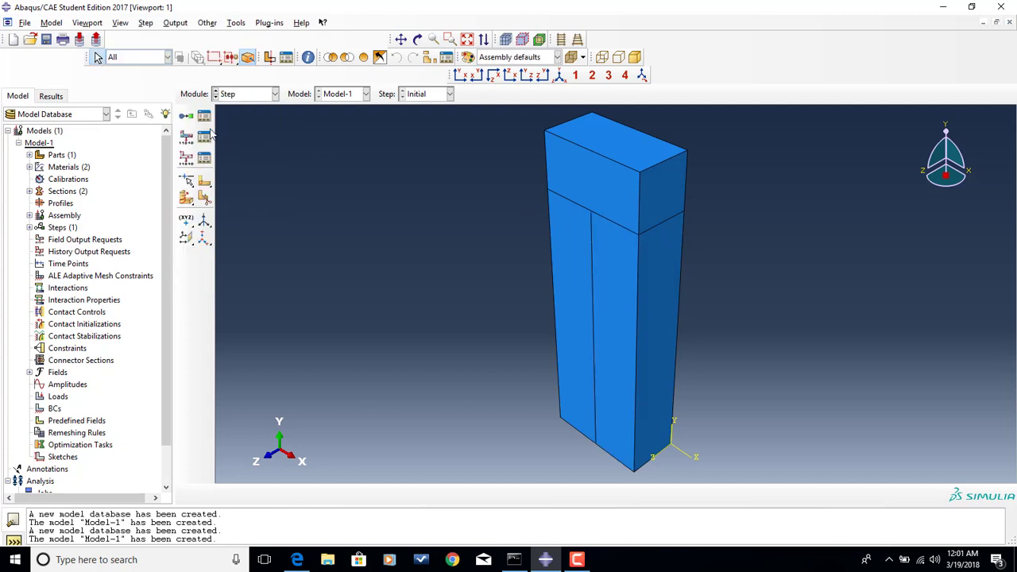
left_click(184, 117)
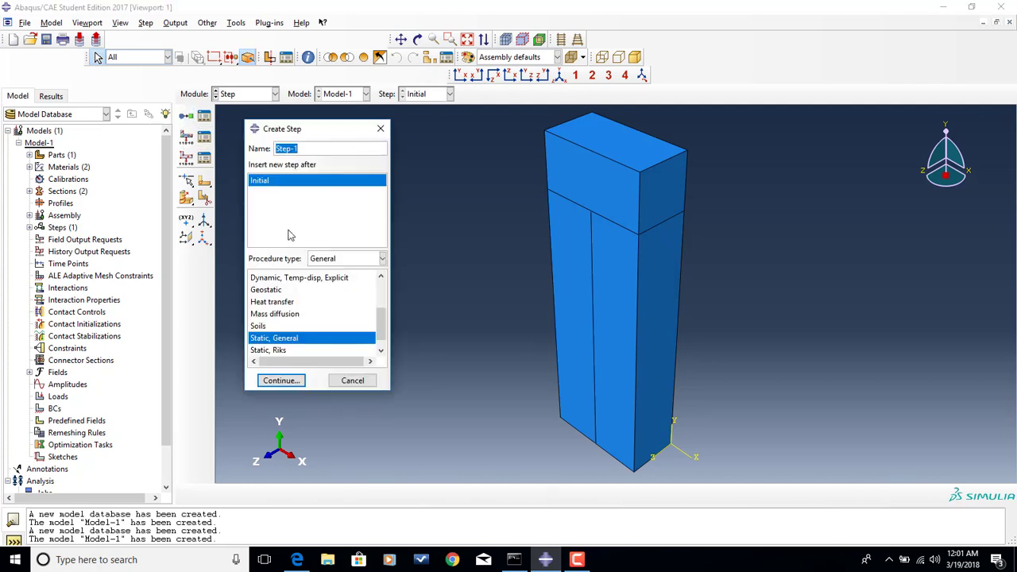
type("Load")
left_click(277, 379)
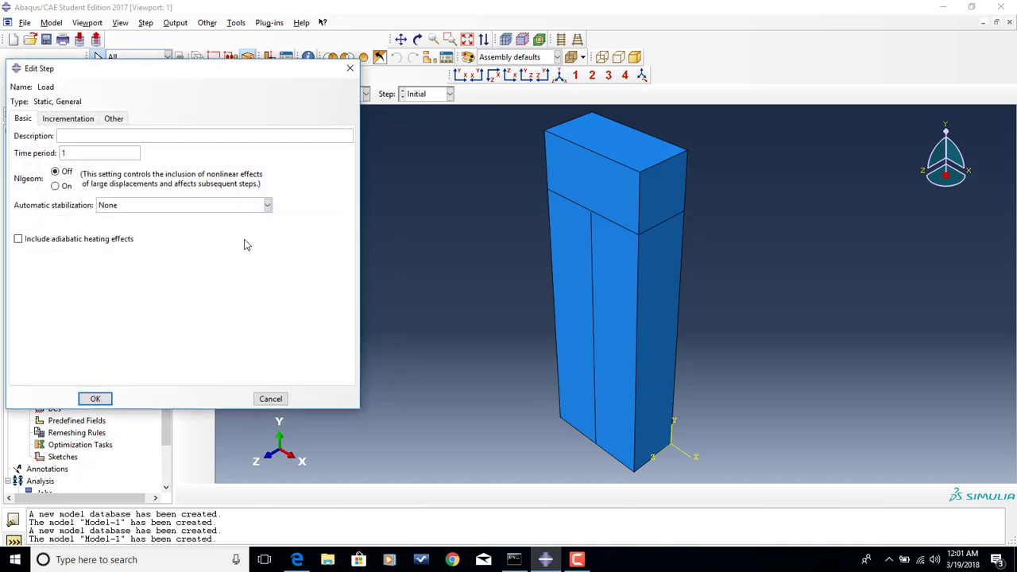
Step: Review the Load step's incrementation and basic settings, and save the step with its default values
left_click(76, 123)
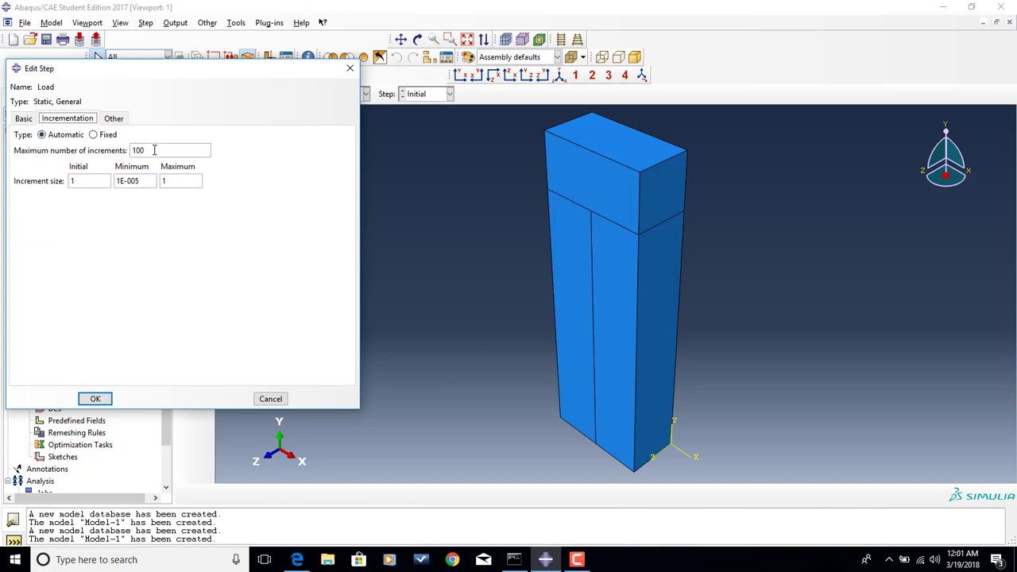
left_click_drag(90, 179, 49, 184)
left_click_drag(185, 185, 154, 186)
left_click(24, 119)
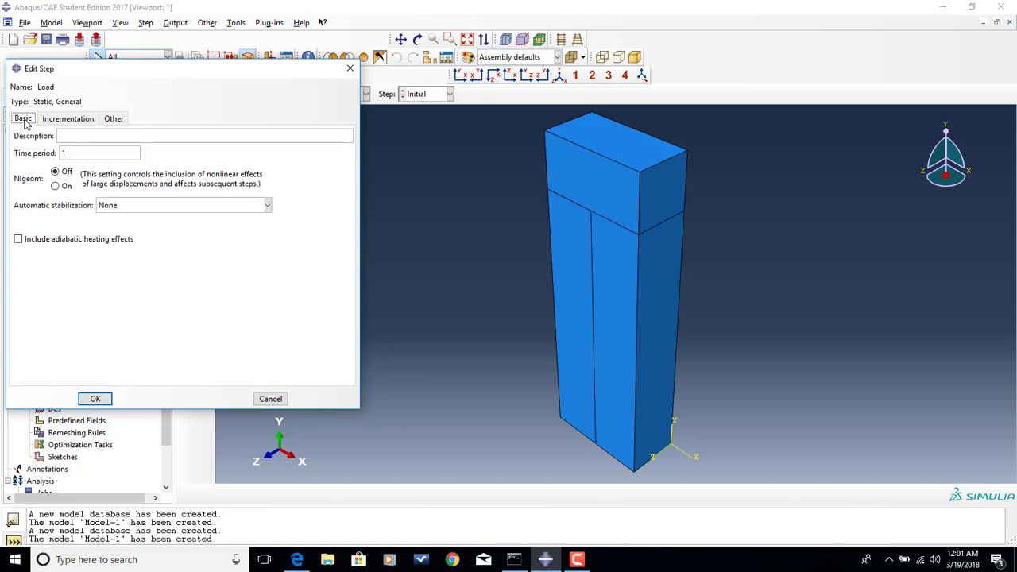
left_click(98, 399)
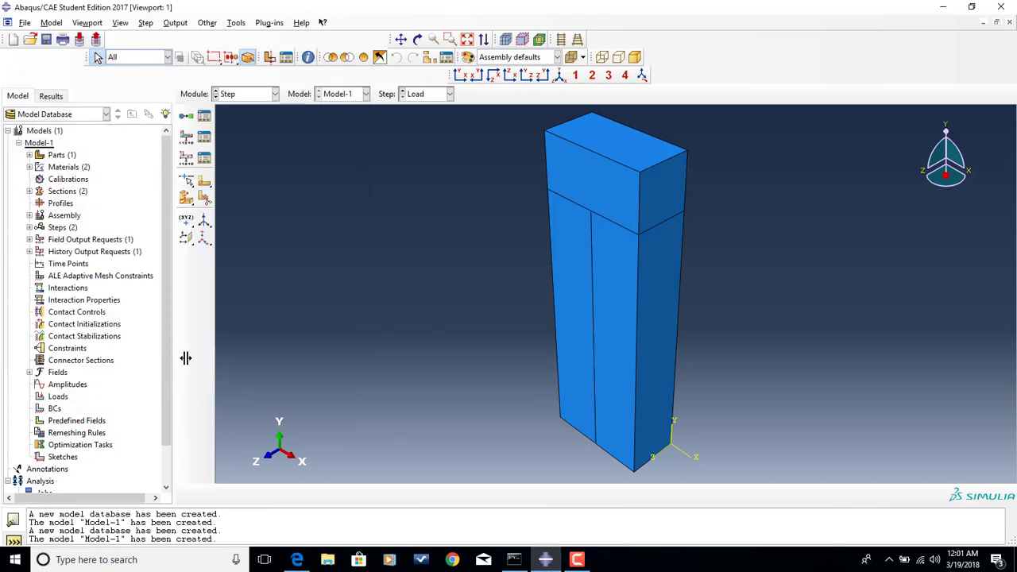
Step: Switch from the Step module to the Load module
left_click(273, 94)
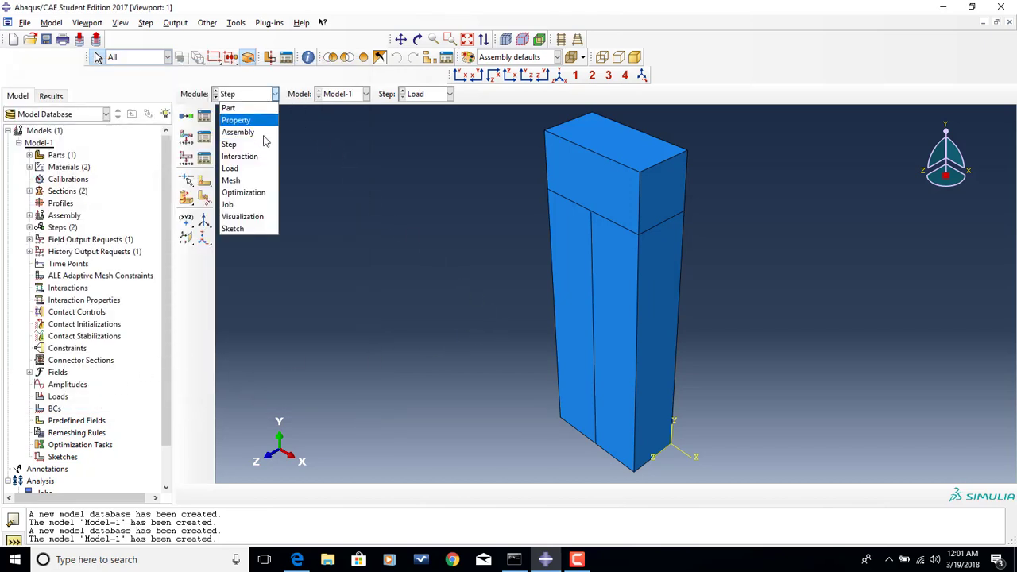
left_click(246, 153)
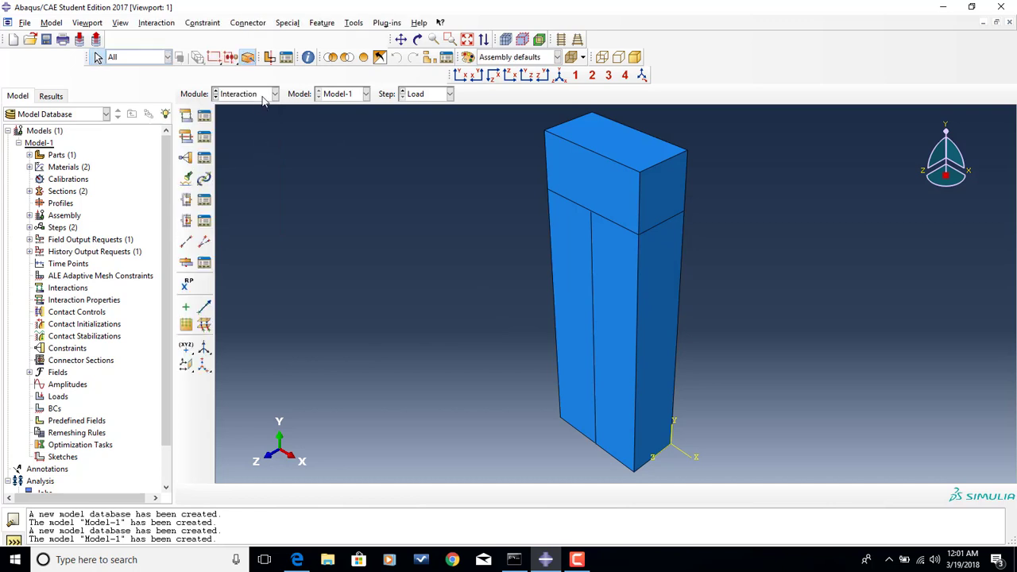
left_click(263, 94)
left_click(251, 166)
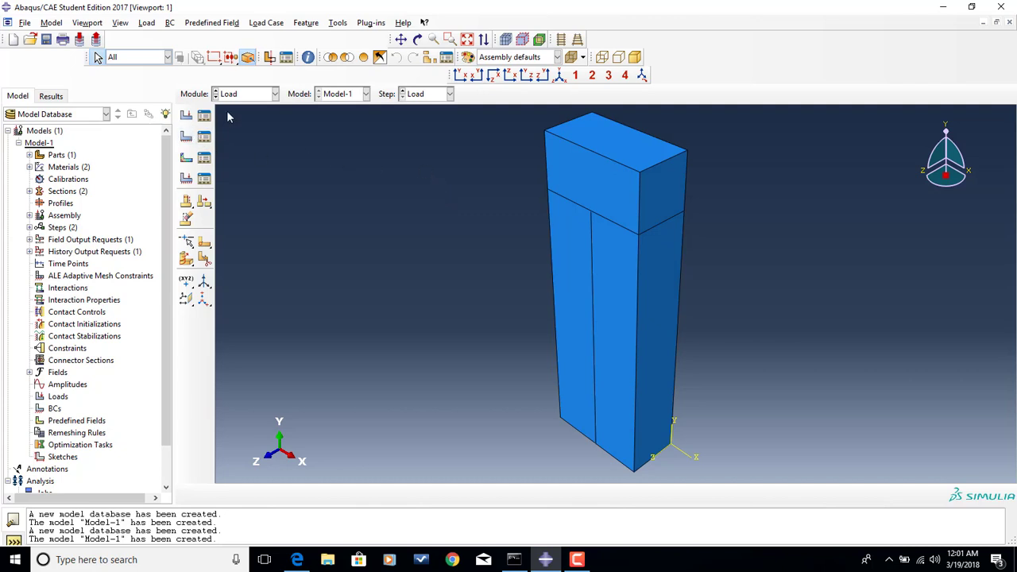
Step: Create a symmetry boundary condition named XSymm in the Initial step, applying XSYMM to the upper and lower faces on the part's +X side
left_click(435, 96)
left_click(429, 106)
left_click(189, 140)
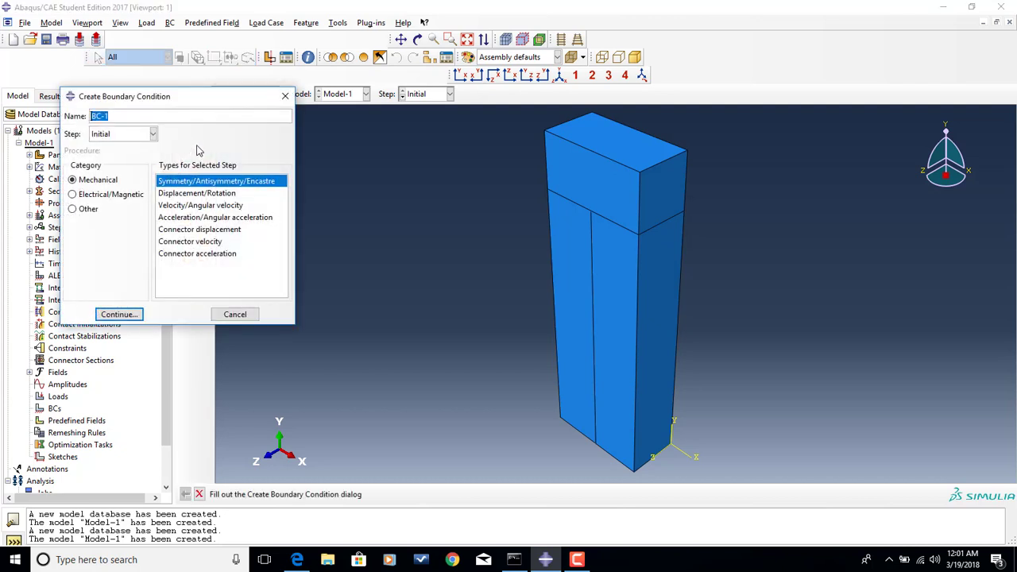
type("XSymm")
left_click(118, 315)
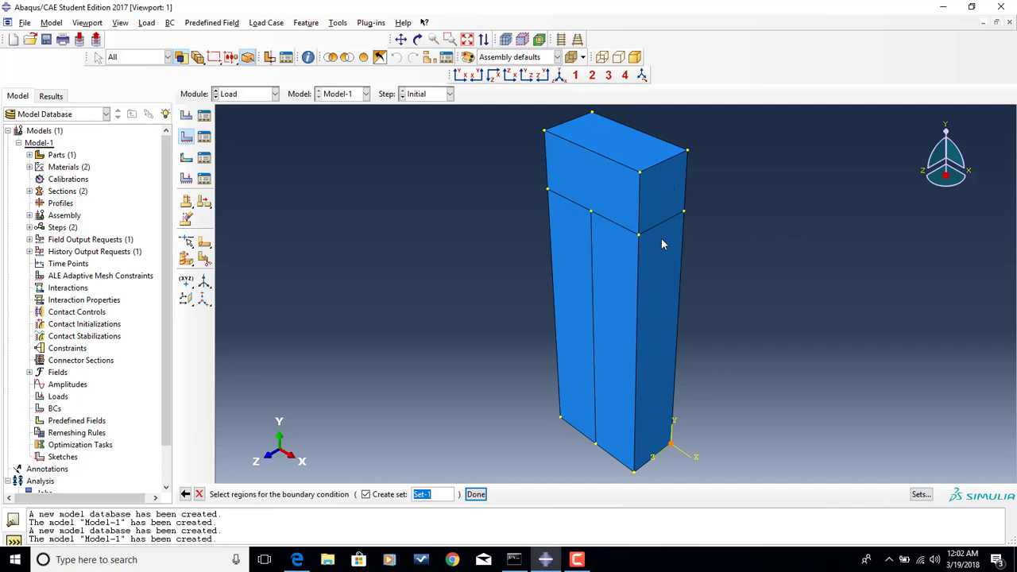
left_click(663, 192)
left_click(655, 300, "shift")
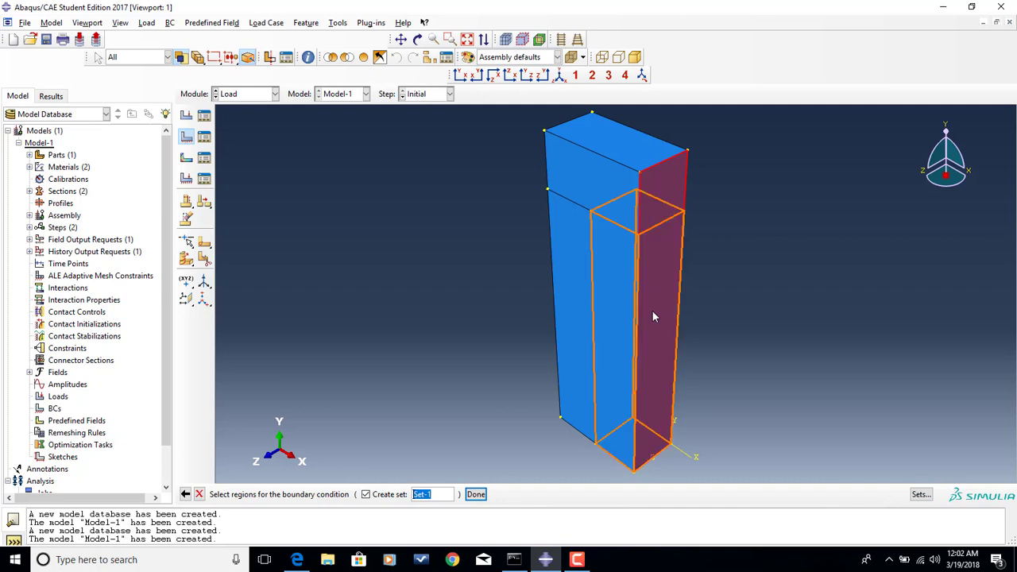
left_click(476, 494)
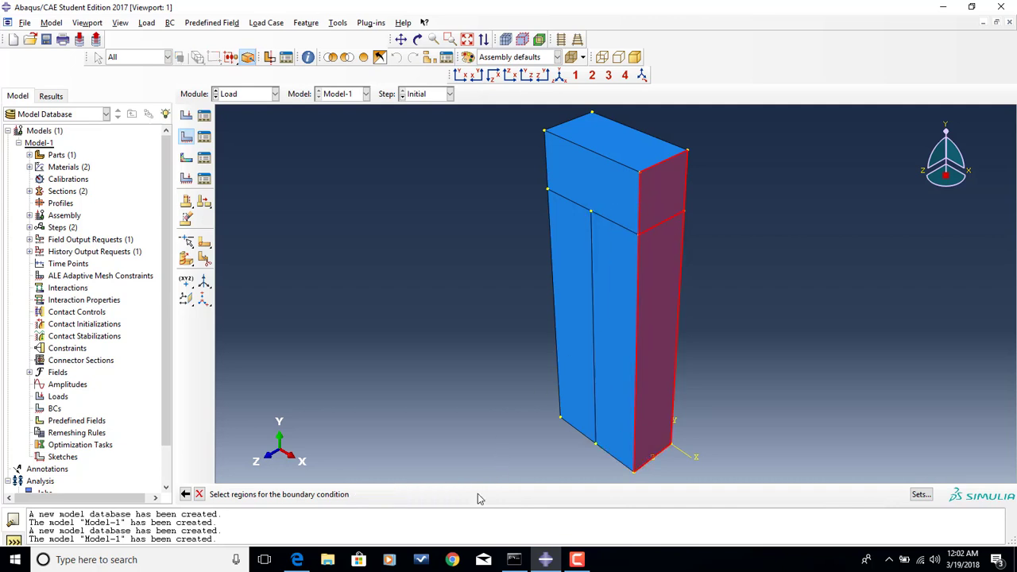
left_click(170, 175)
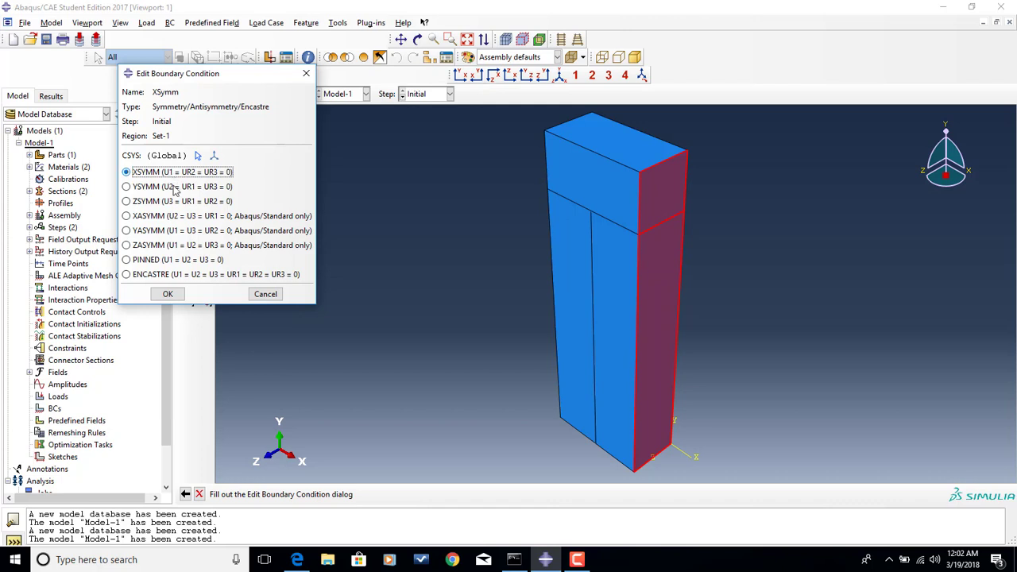
left_click(167, 294)
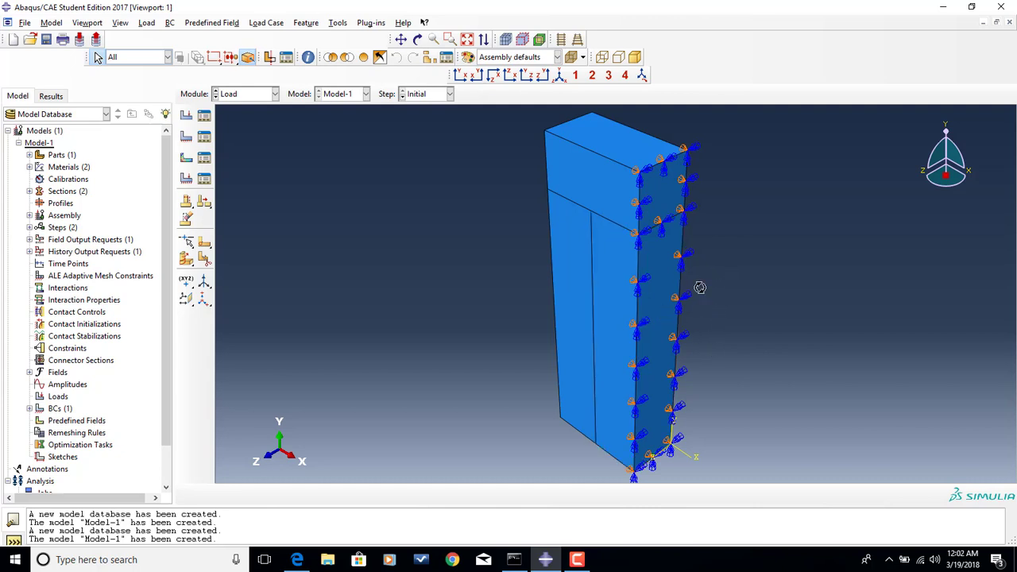
Step: Create a symmetry boundary condition named YSymm in the Initial step, applying YSYMM to both bottom faces of the part
left_click_drag(699, 286, 709, 237, "ctrl+alt")
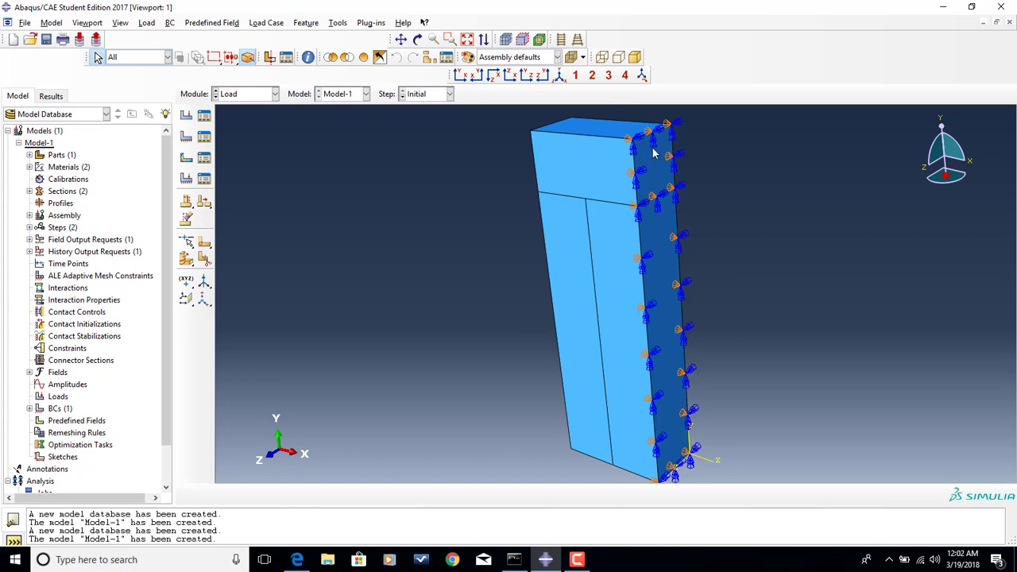
mouse_move(704, 193)
left_mouse_down("ctrl+alt")
mouse_move(643, 205)
mouse_move(588, 124)
left_mouse_up("ctrl+alt")
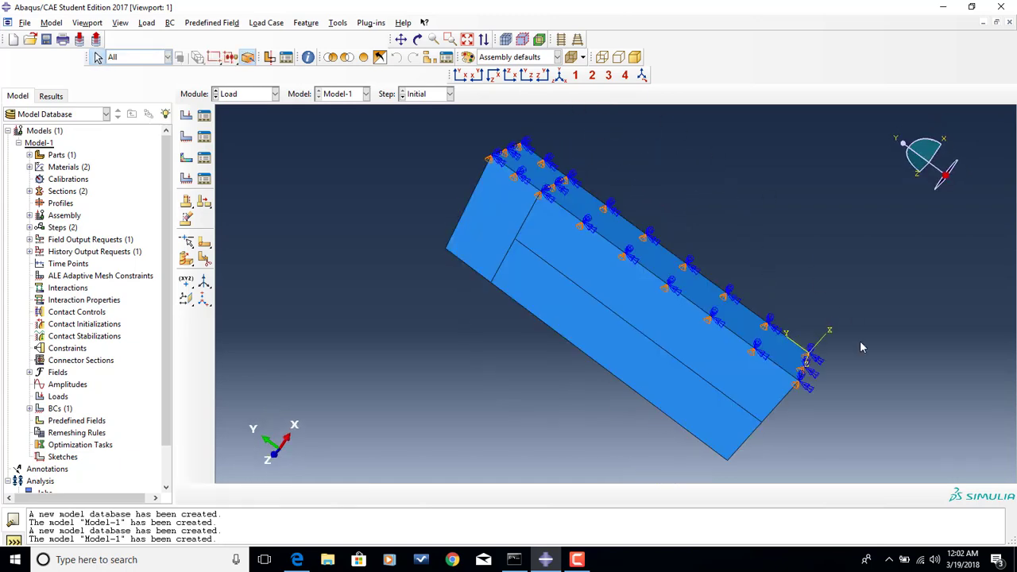
mouse_move(775, 416)
left_mouse_down("ctrl+alt")
mouse_move(684, 383)
mouse_move(670, 358)
mouse_move(697, 354)
left_mouse_up("ctrl+alt")
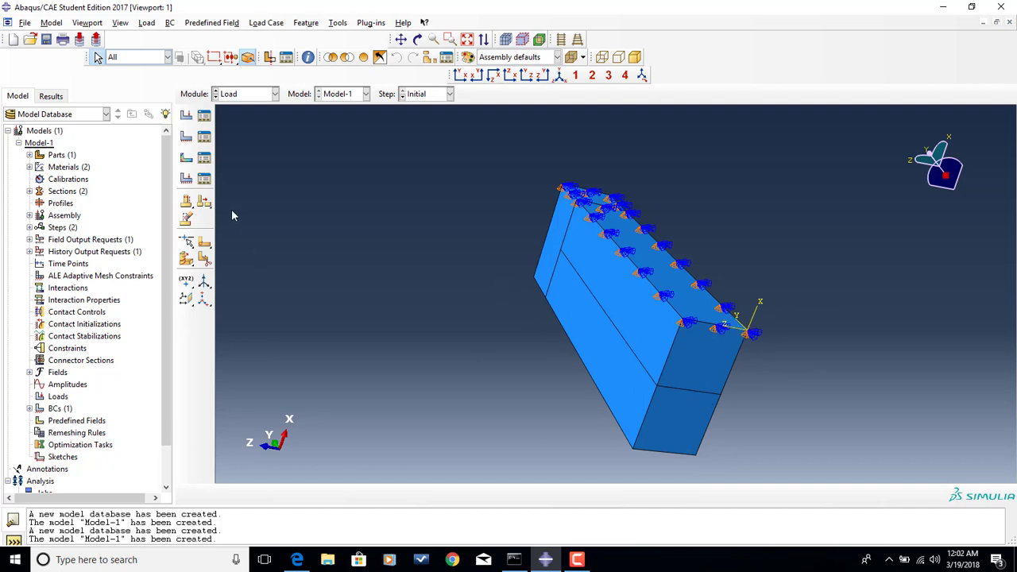
left_click(186, 135)
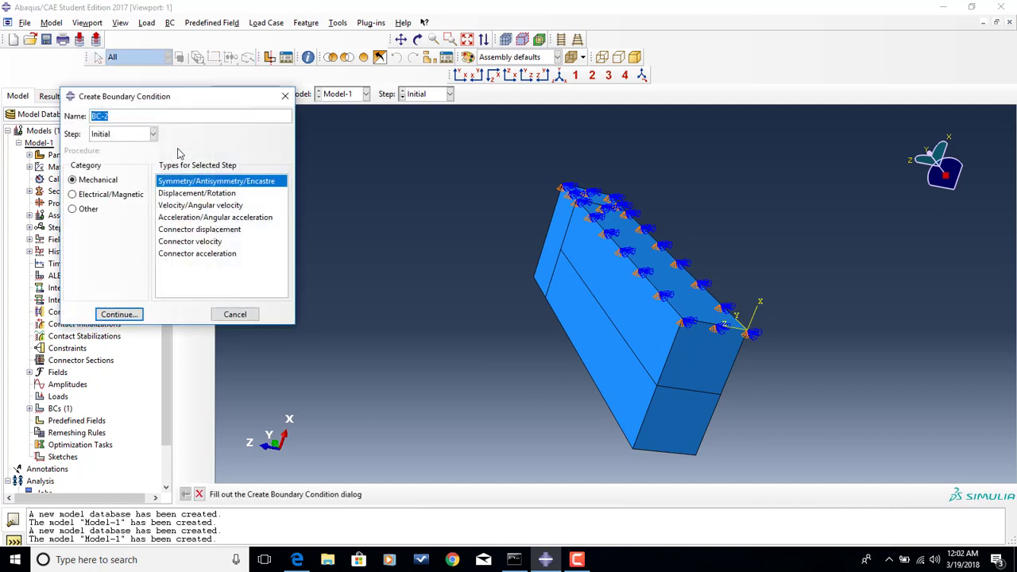
key("BackSpace")
type("YSymm")
left_click(133, 315)
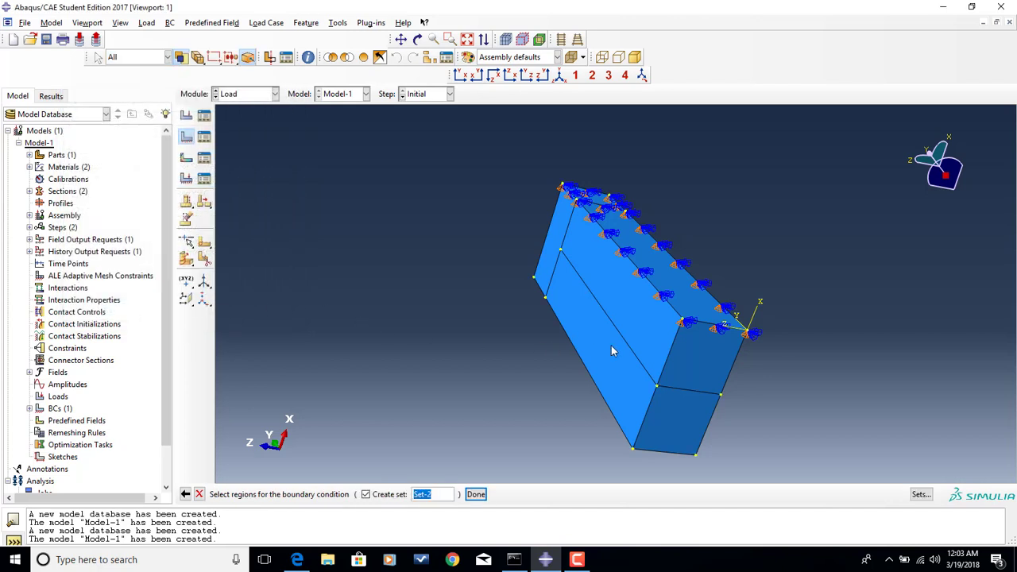
left_click(693, 366)
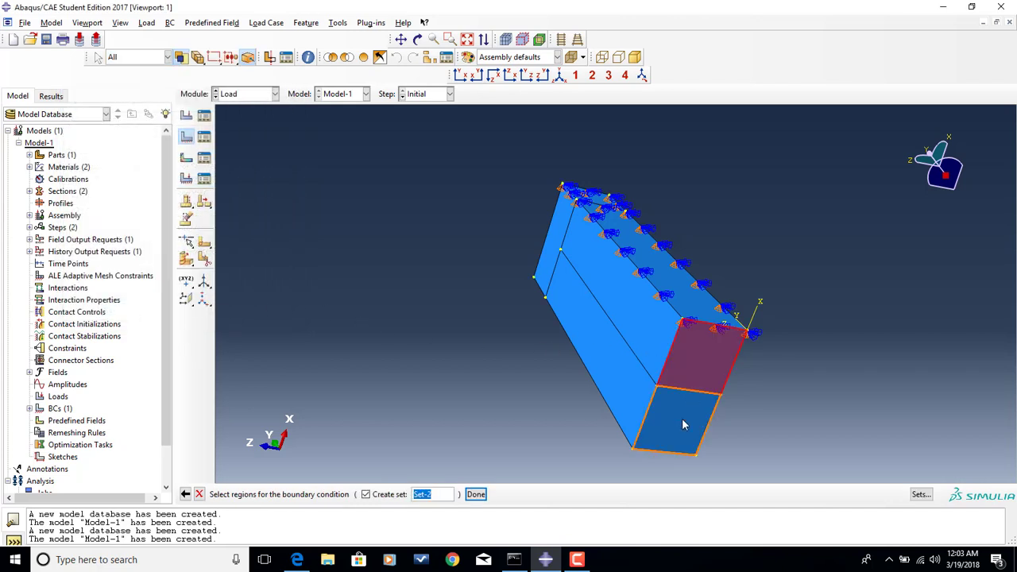
left_click(683, 425, "shift")
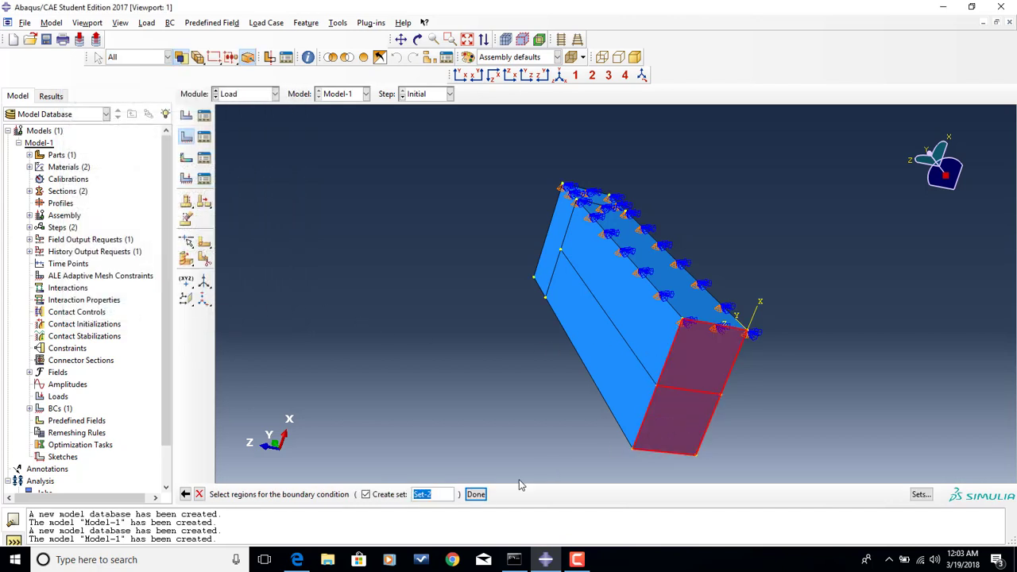
left_click(476, 494)
left_click(155, 187)
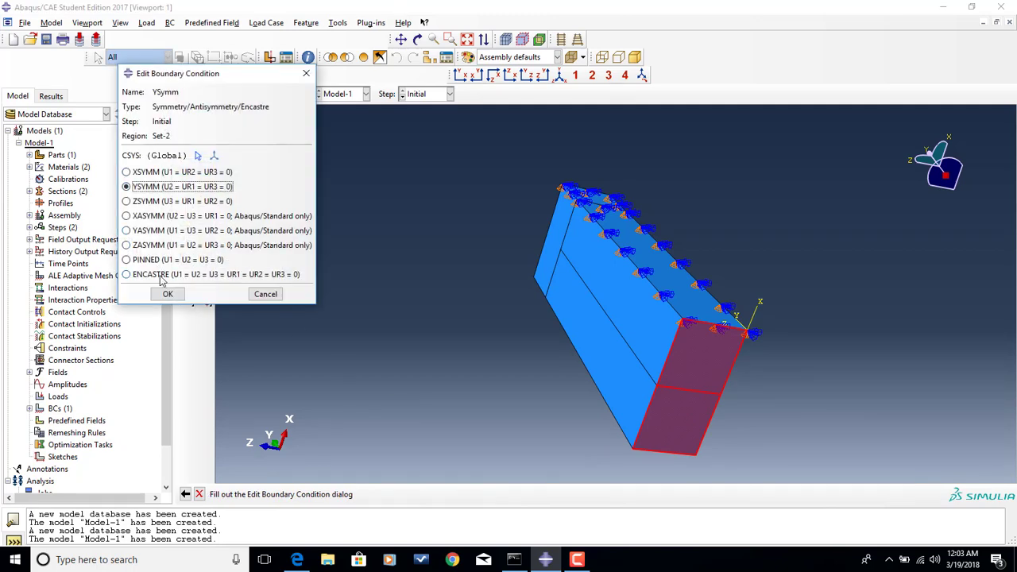
left_click(168, 294)
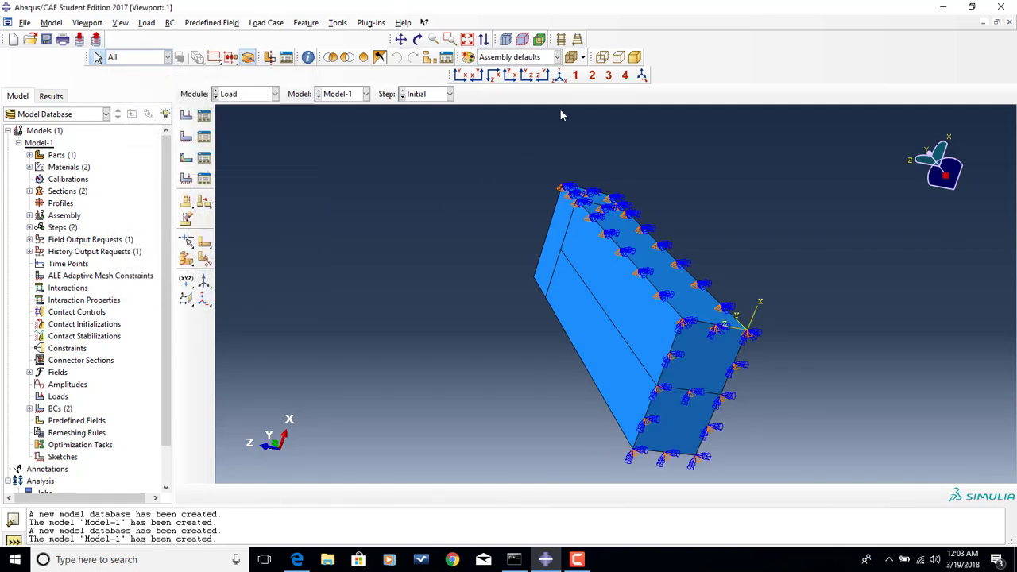
Step: Create a symmetry boundary condition named ZSymm in the Initial step, applying ZSYMM to all three faces on the part's back (-Z) side
left_click(559, 76)
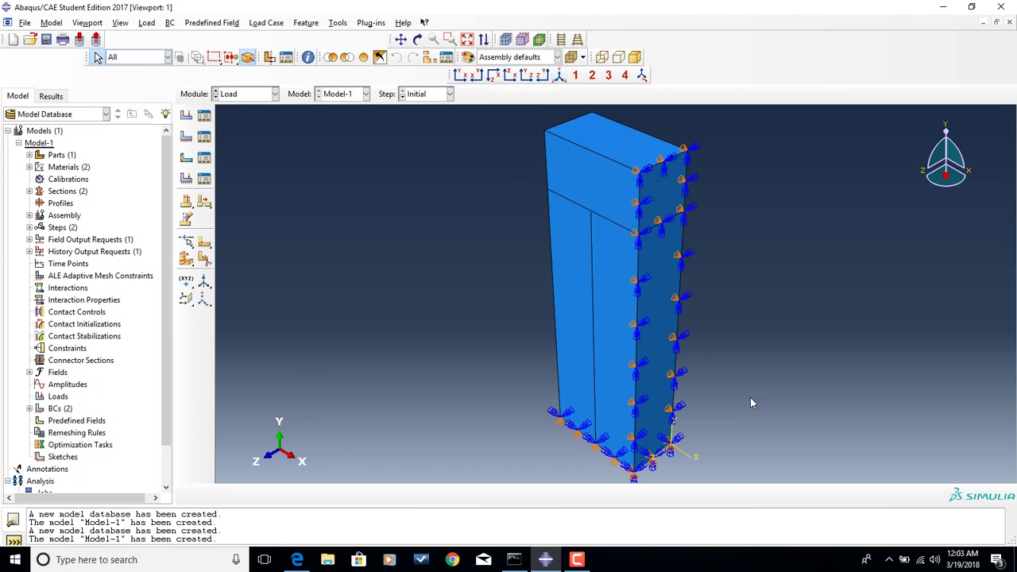
left_click_drag(750, 403, 456, 325, "ctrl+alt")
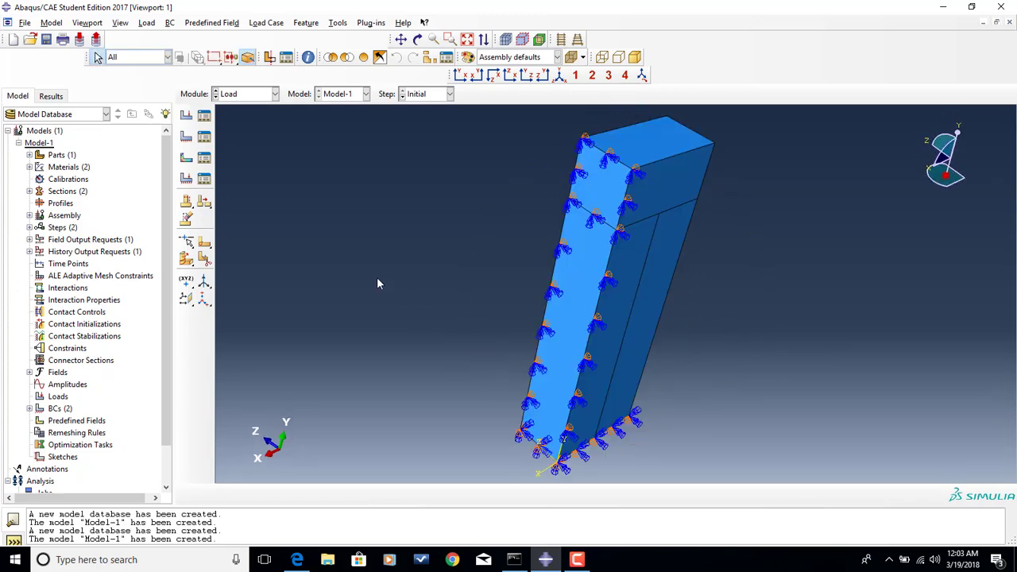
left_click(186, 139)
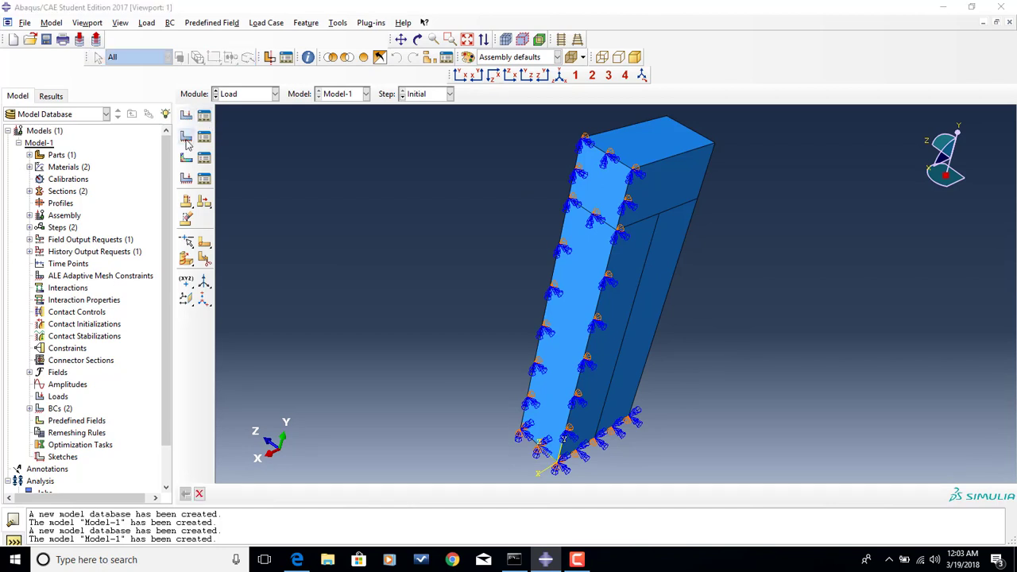
type("ZSymm")
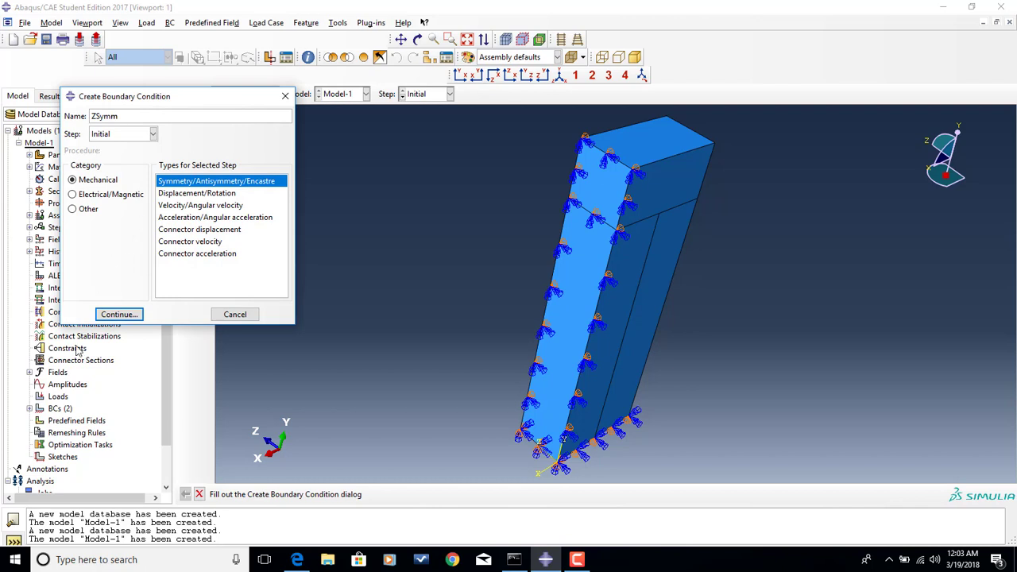
left_click(120, 315)
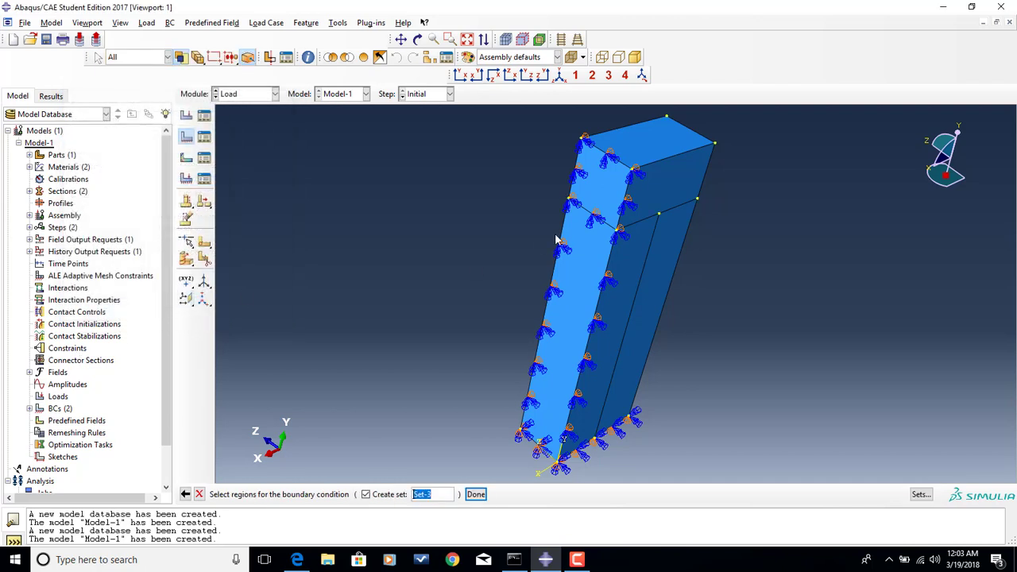
left_click(666, 199)
left_click(634, 247)
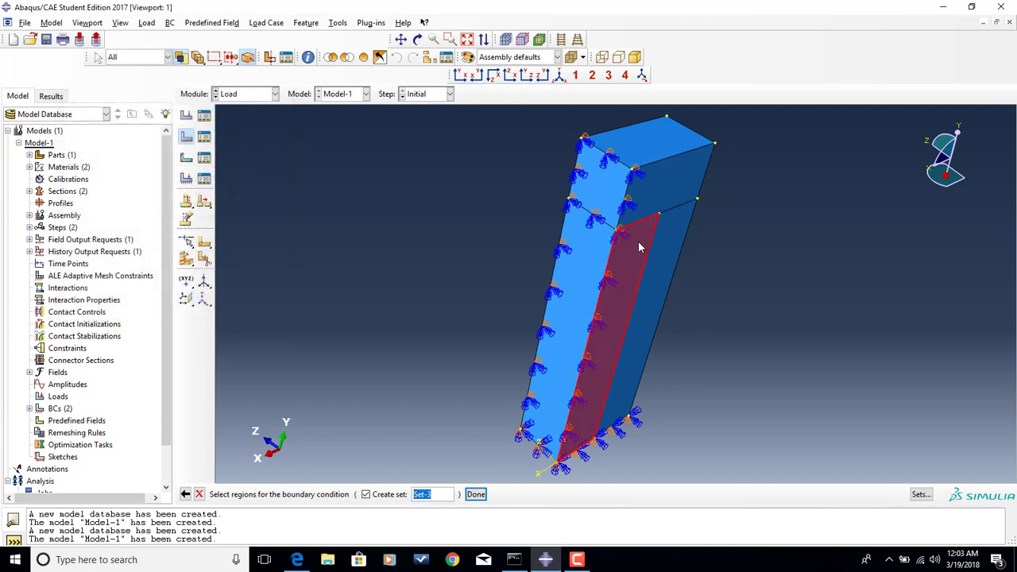
left_click(669, 205, "shift")
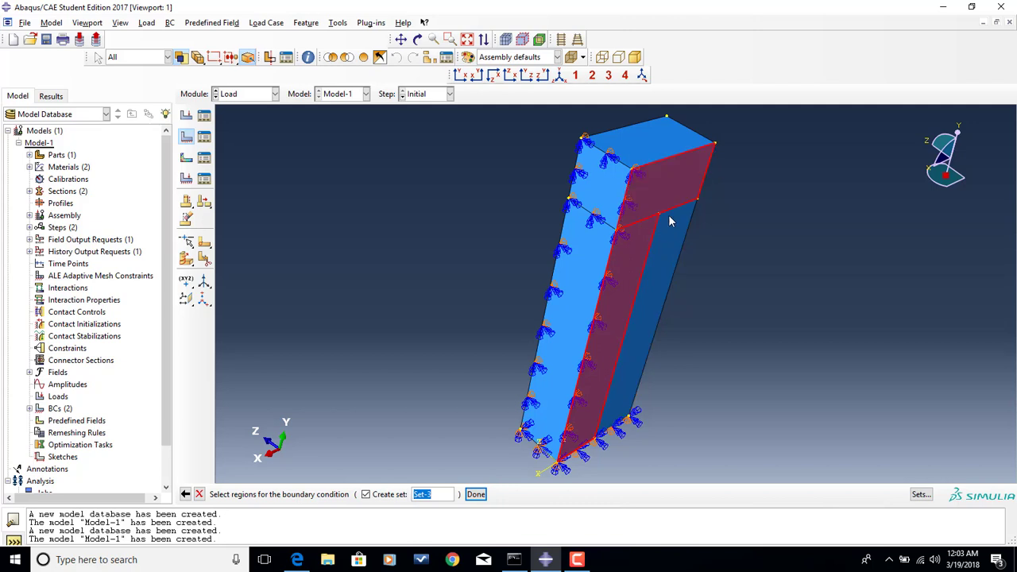
left_click(676, 233, "shift")
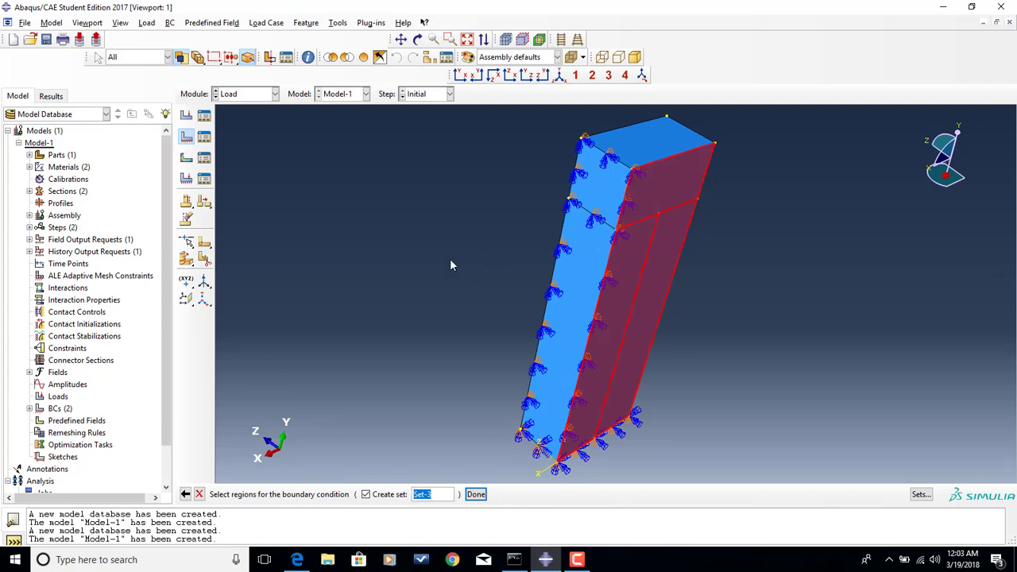
left_click(476, 496)
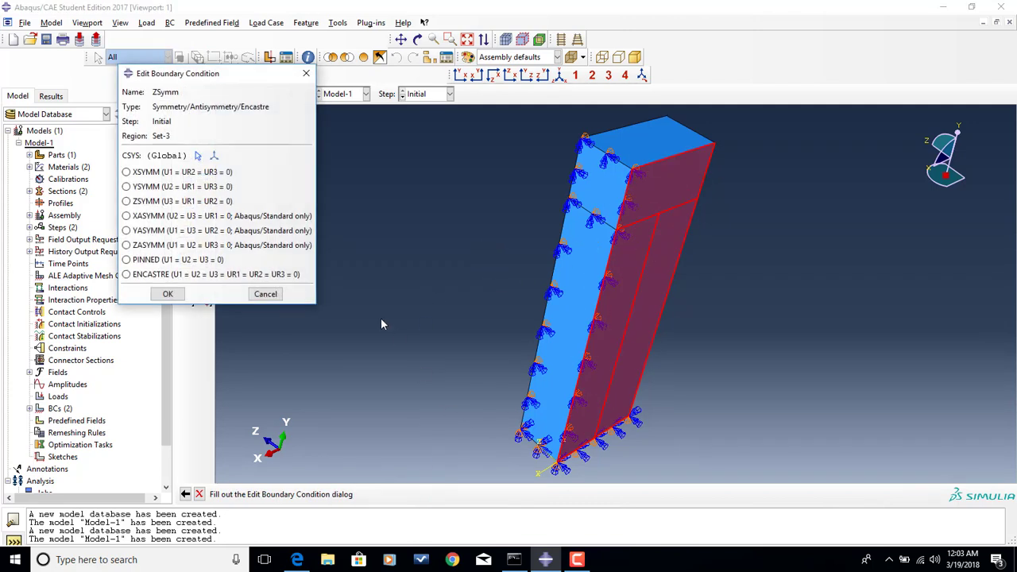
left_click(178, 202)
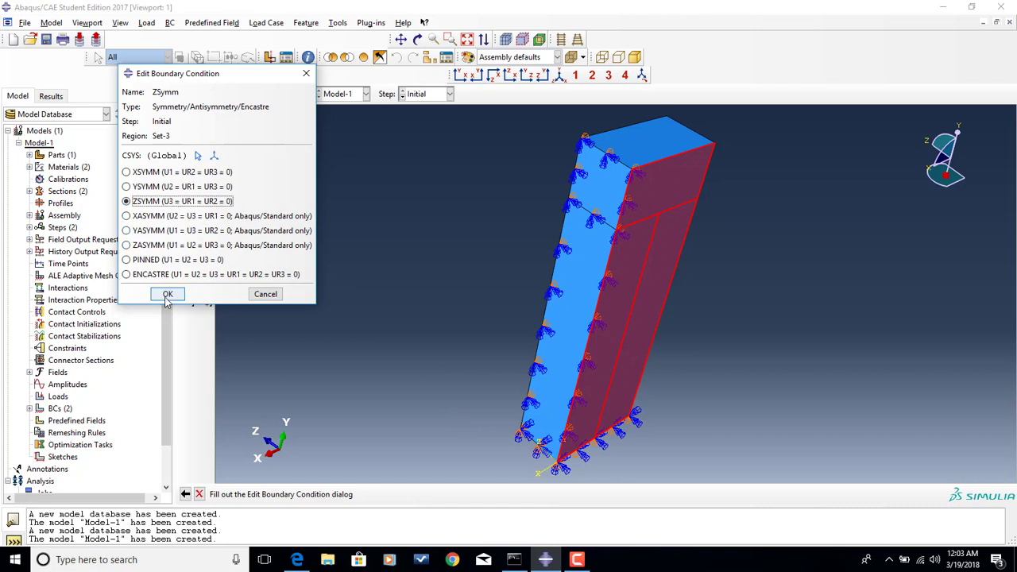
left_click(168, 295)
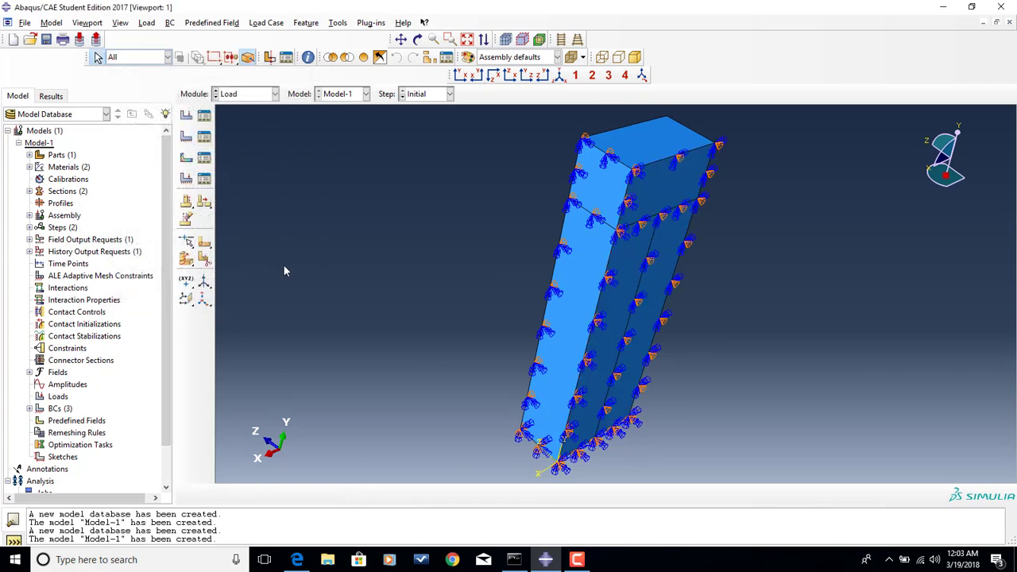
Step: Create a Displacement/Rotation boundary condition named Deflect in the Load step, applied to the part's top face
left_click(559, 76)
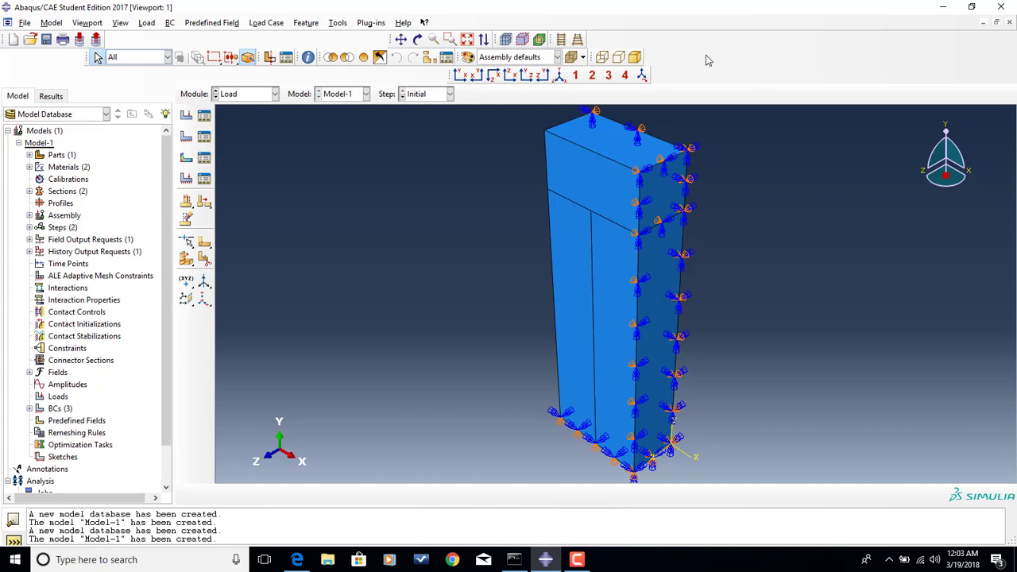
left_click(448, 94)
left_click(418, 120)
left_click(186, 137)
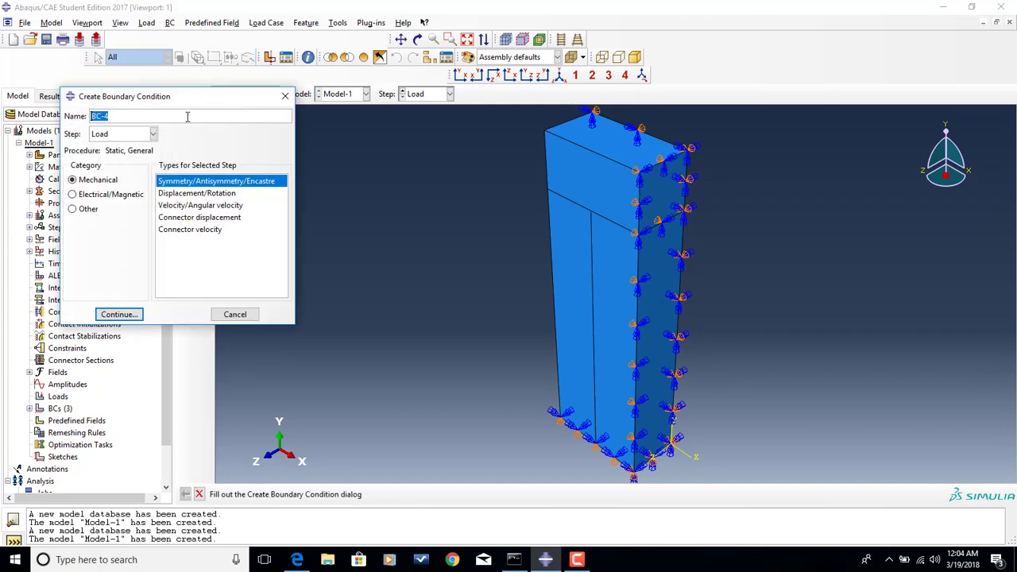
type("Deflect")
left_click(192, 193)
left_click(119, 315)
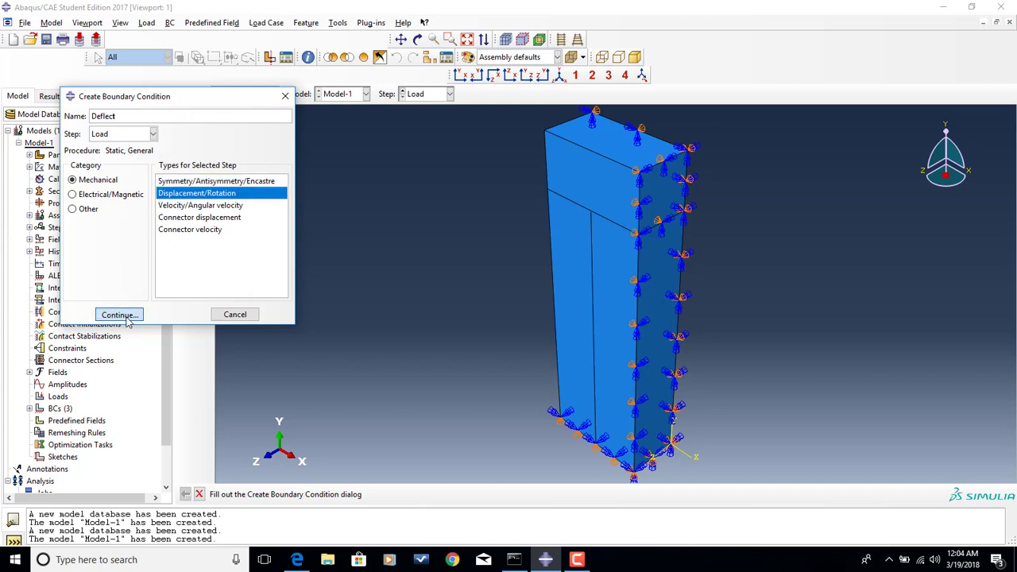
left_click(595, 148)
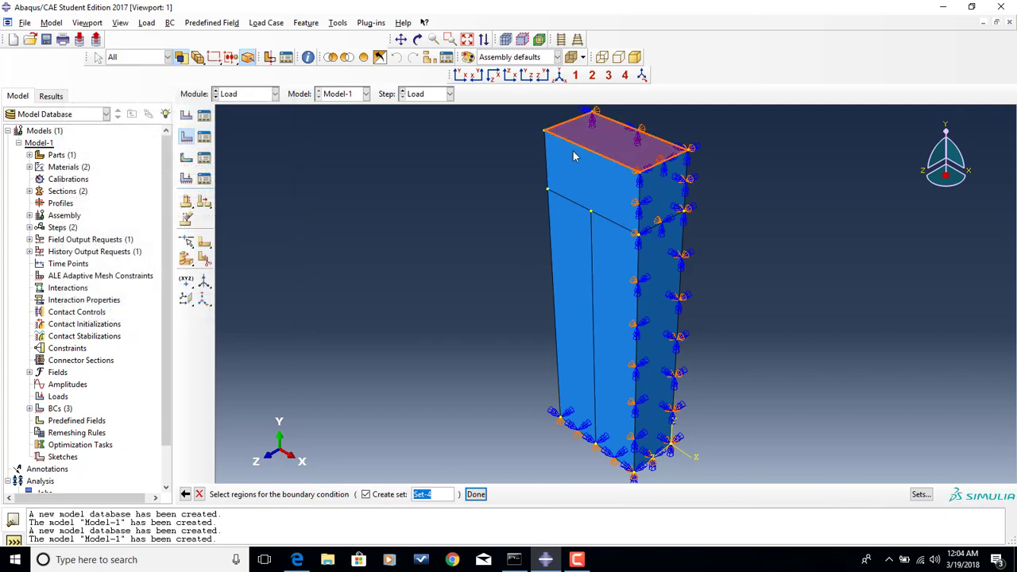
left_click(475, 494)
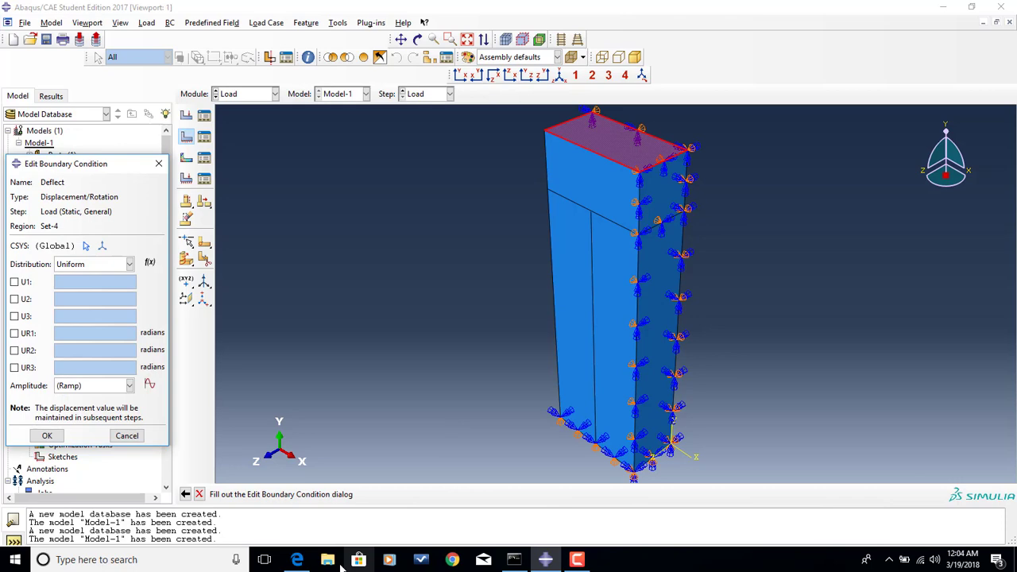
Step: Check the deflection value in the Workshop #5 PDF and set U2 of the Deflect boundary condition to -0.0005
left_click(301, 559)
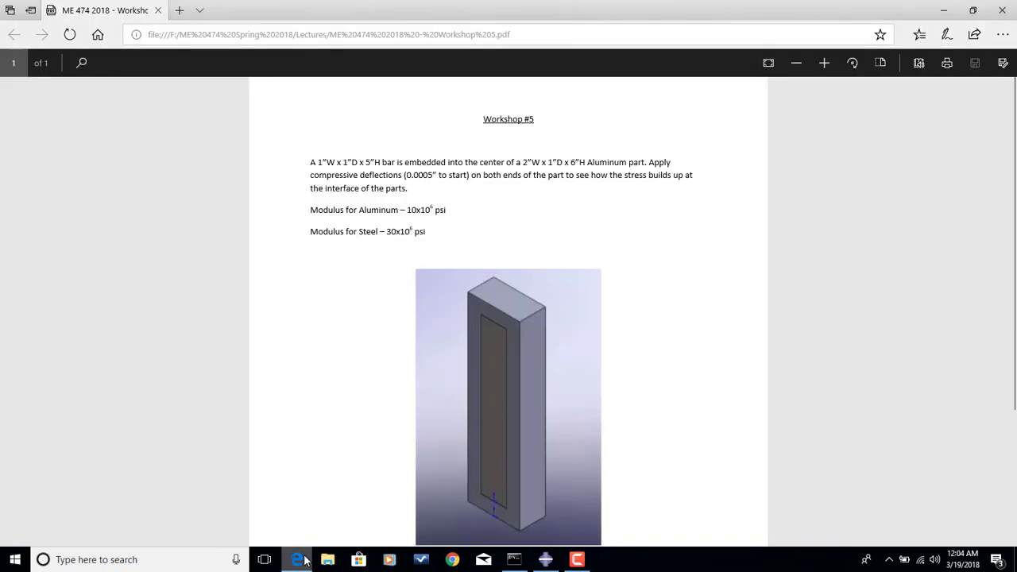
left_click(300, 559)
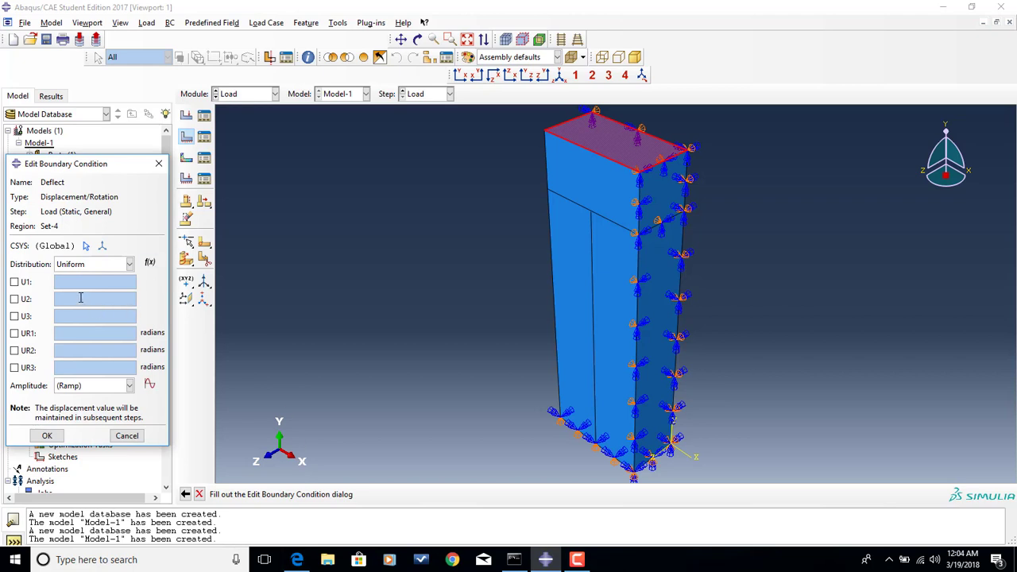
left_click(14, 299)
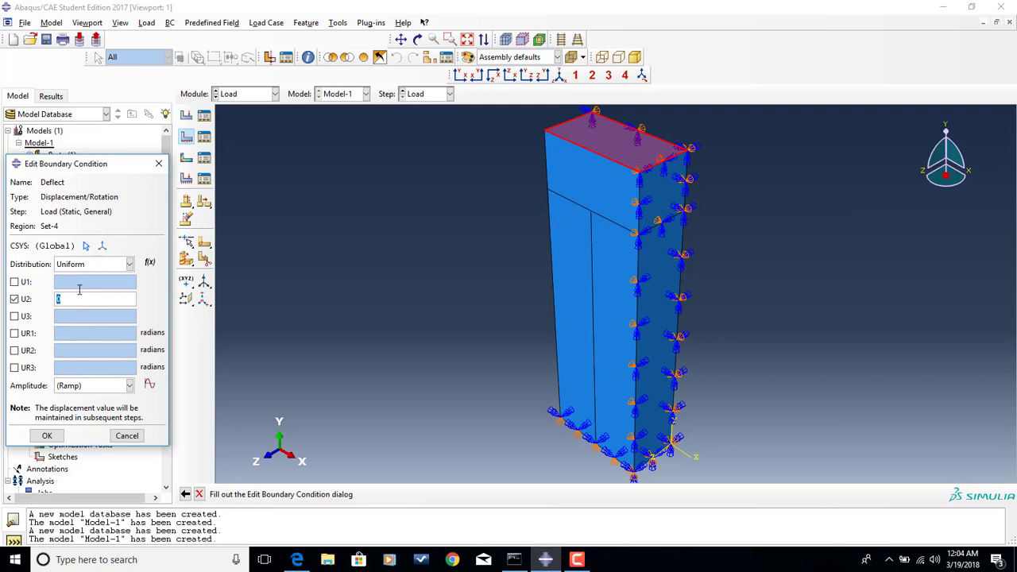
type("-0.0005")
left_click(47, 436)
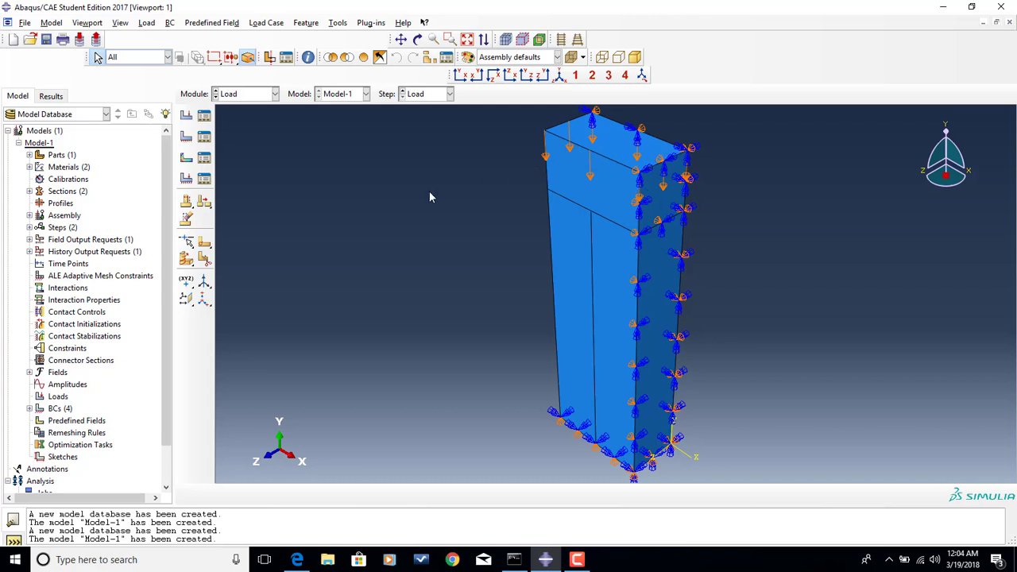
Step: Switch to the Mesh module and make the part Bar the object for meshing
left_click(273, 97)
left_click(263, 184)
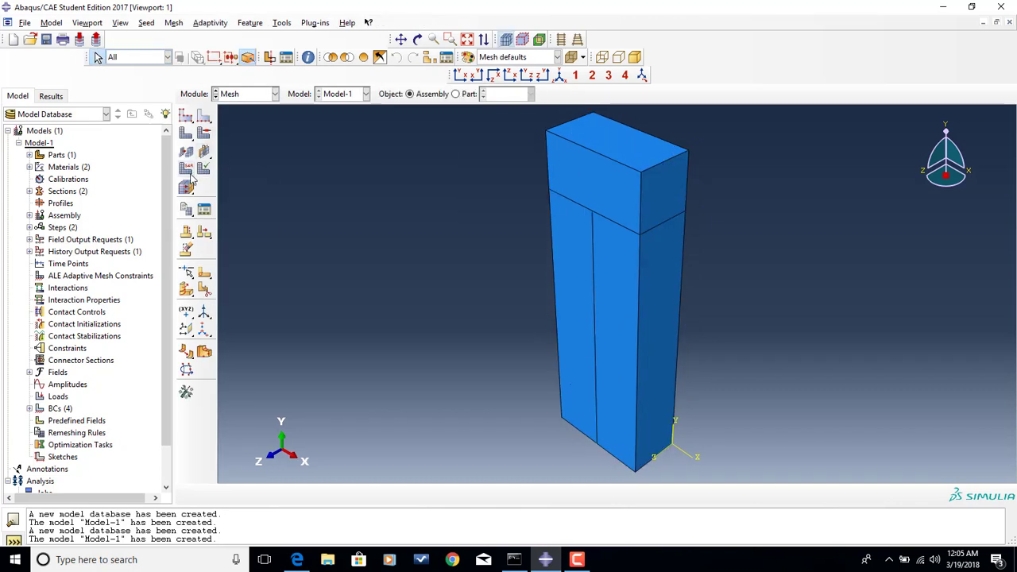
left_click(458, 95)
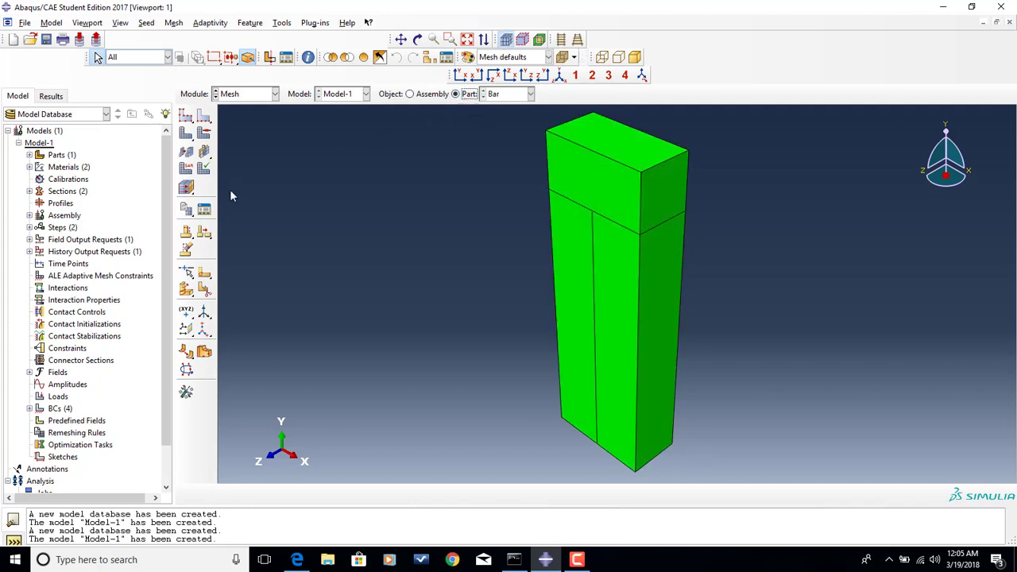
Step: Assign the standard linear 3D Stress element type with reduced integration (C3D8R) to all cells of the Bar part
left_click(187, 170)
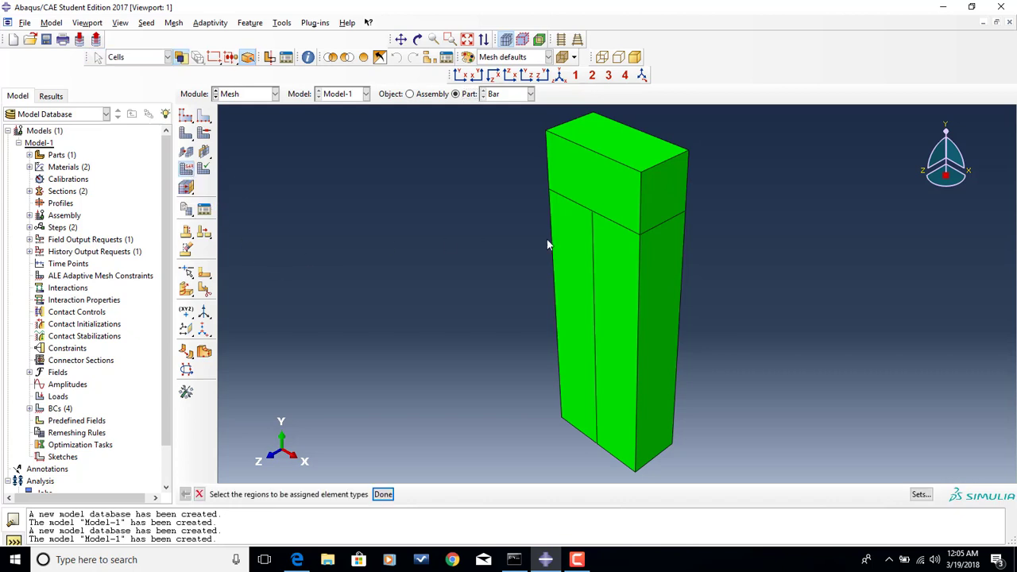
left_click_drag(503, 164, 775, 438)
left_click(383, 495)
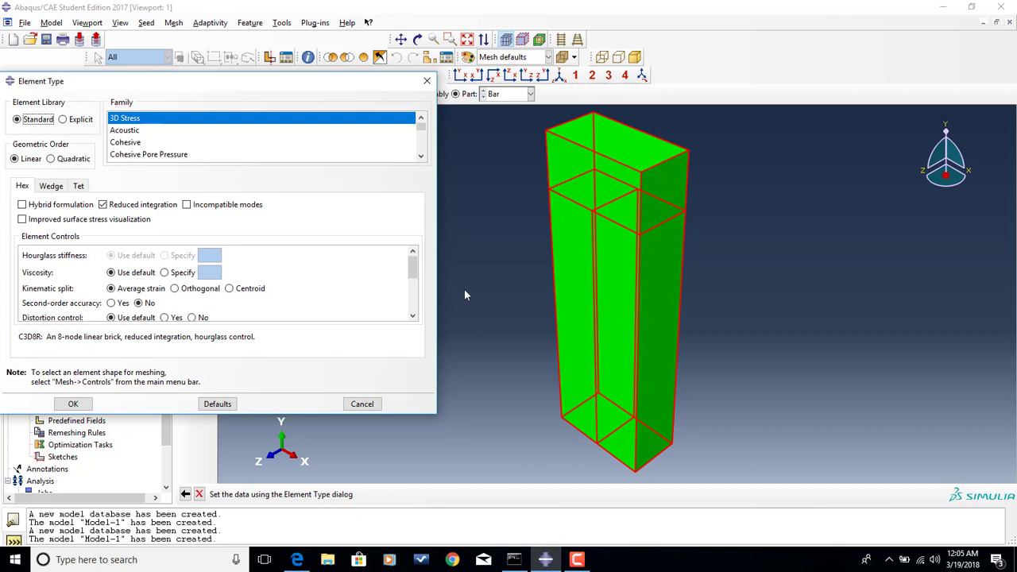
left_click_drag(414, 272, 418, 304)
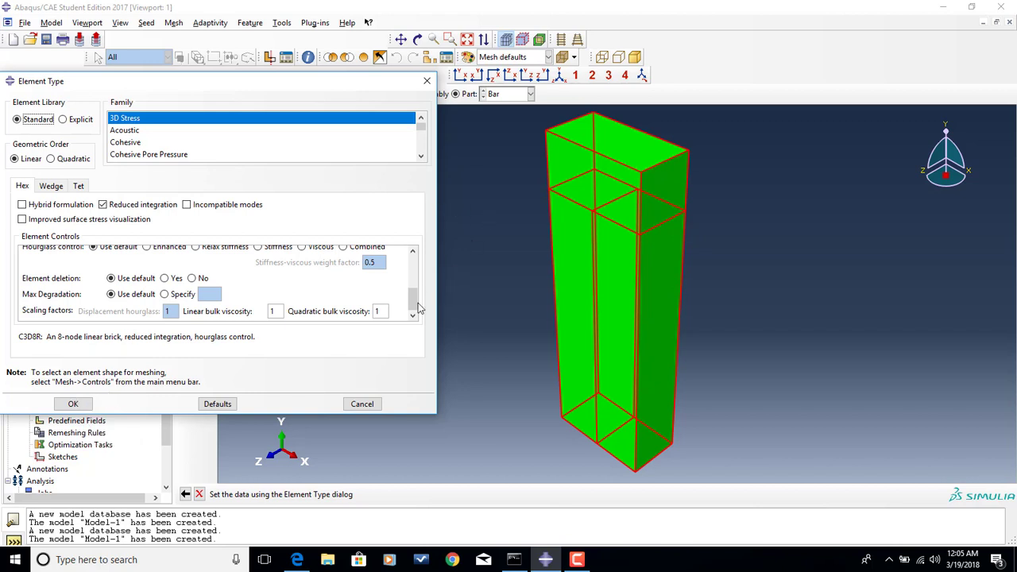
left_click_drag(412, 295, 412, 268)
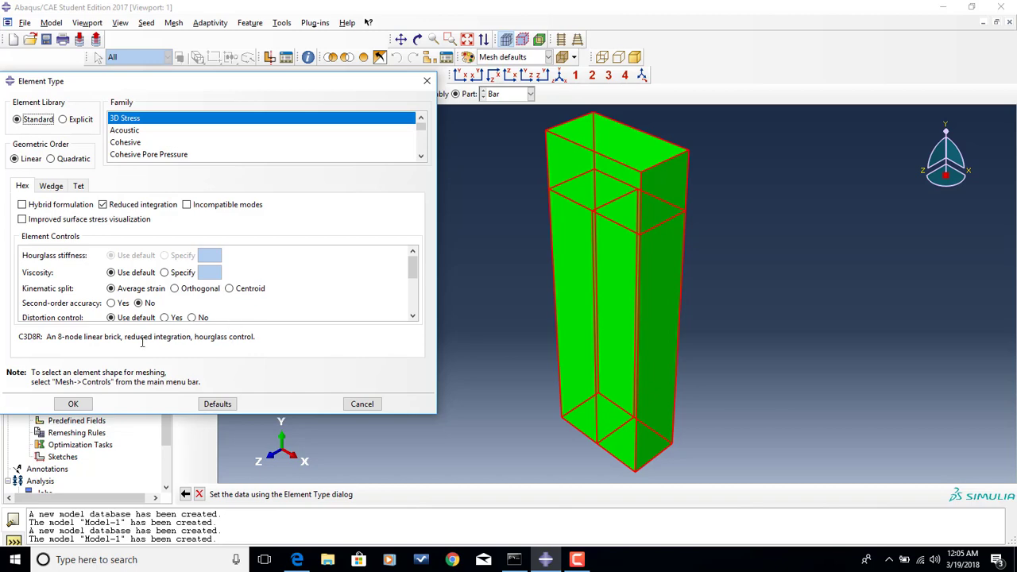
left_click(92, 405)
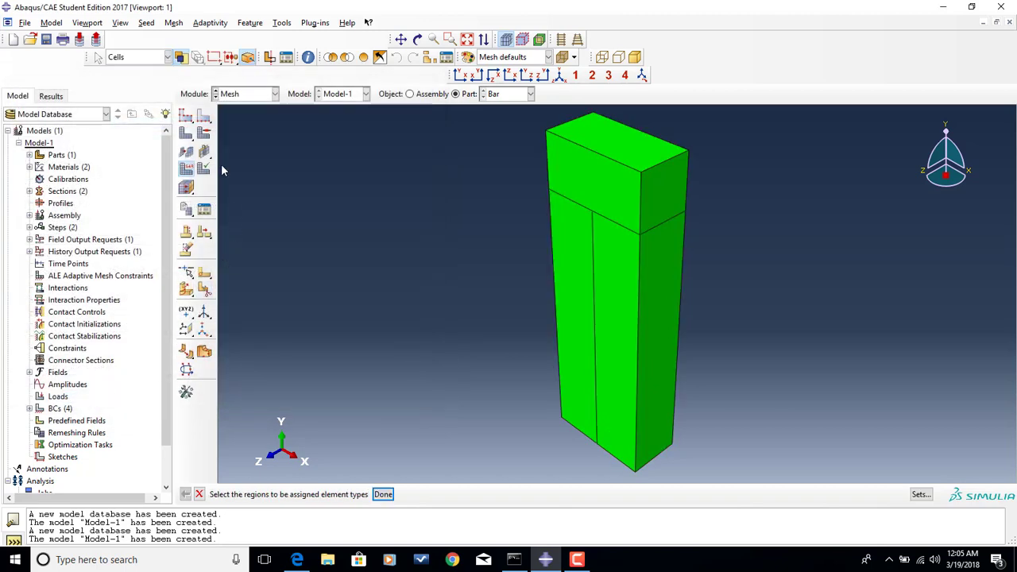
Step: Seed the Bar part with an approximate global size of 0.25 and mesh it
left_click(188, 117)
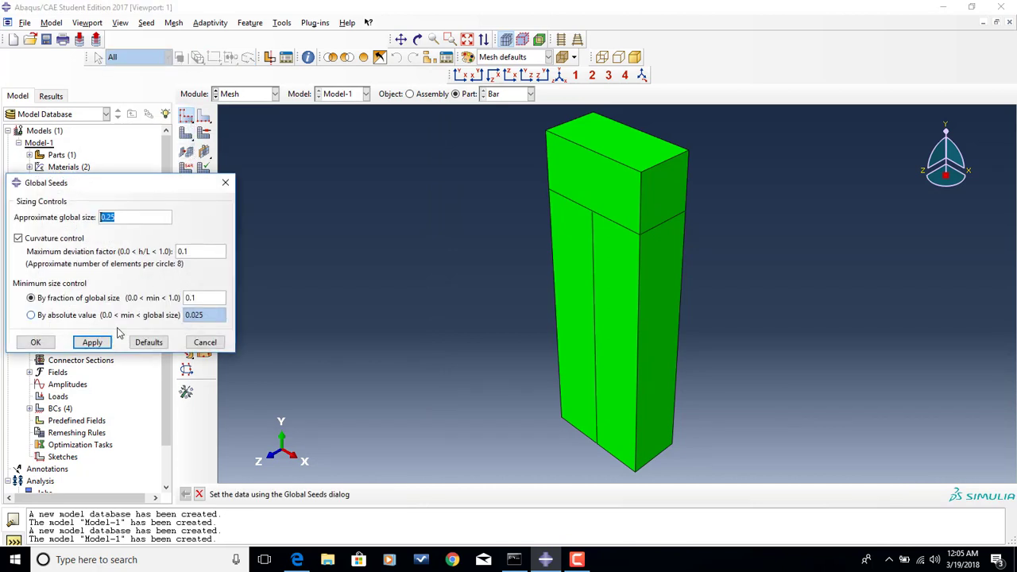
left_click(97, 344)
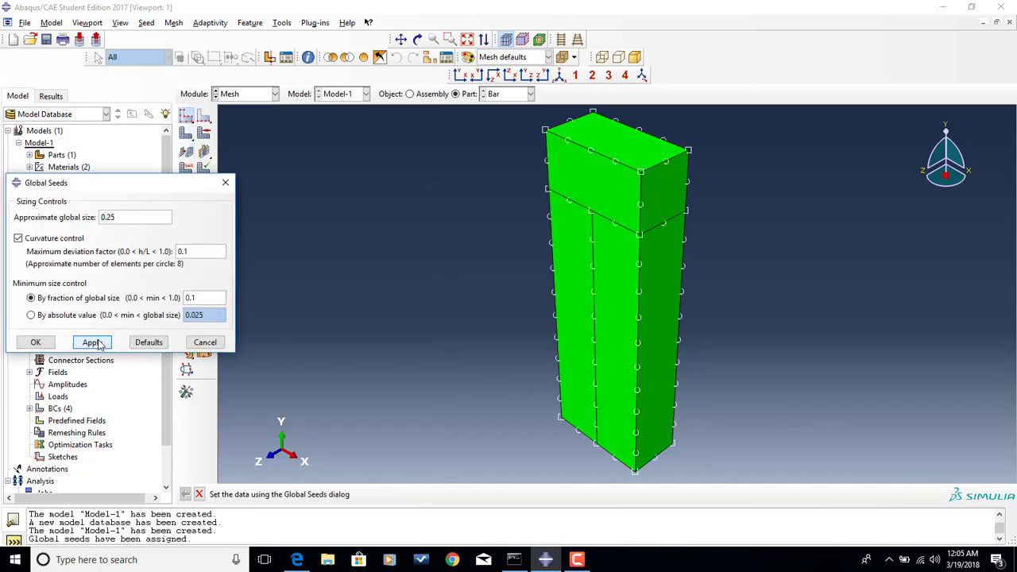
left_click(36, 342)
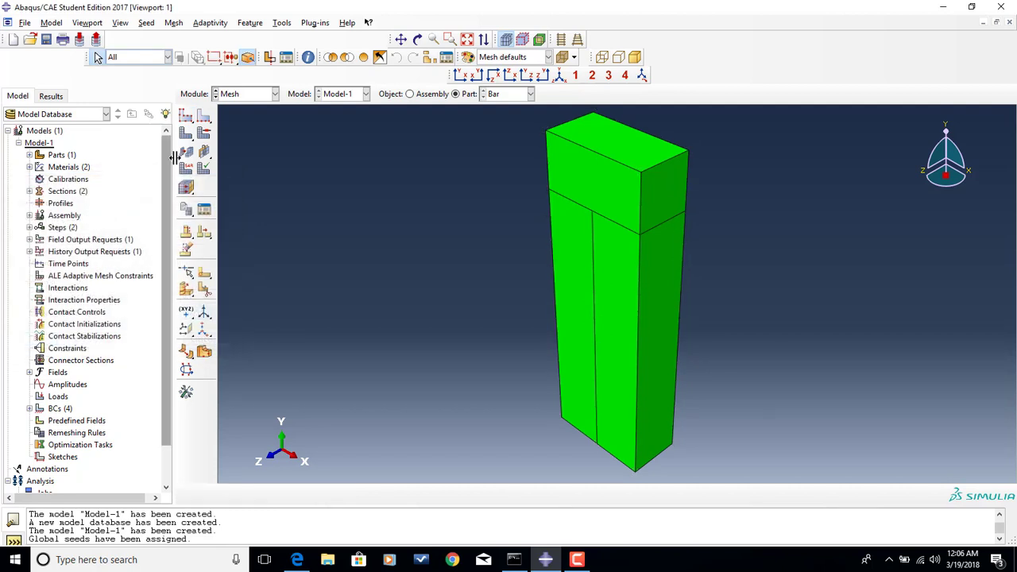
left_click(191, 134)
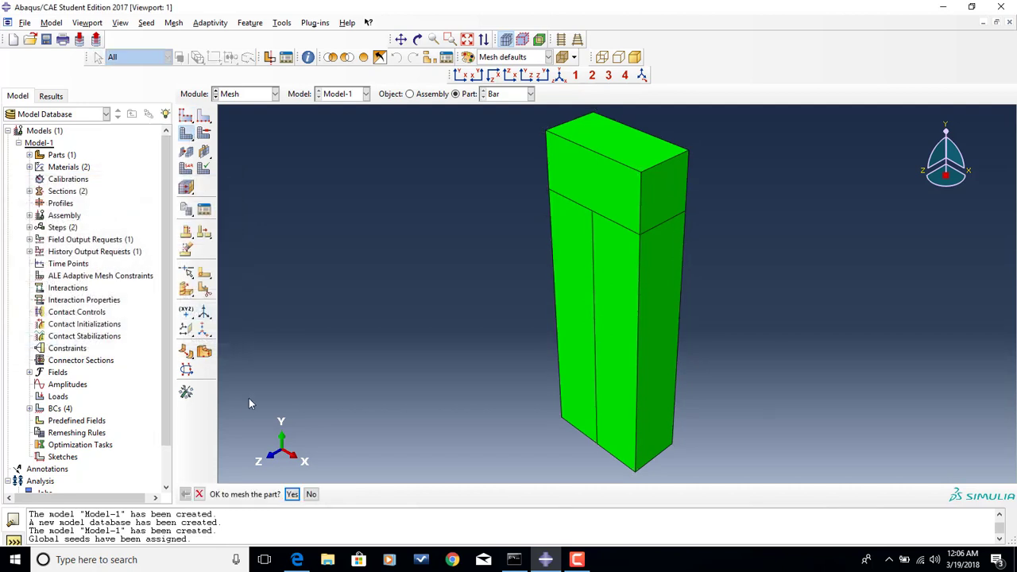
left_click(294, 494)
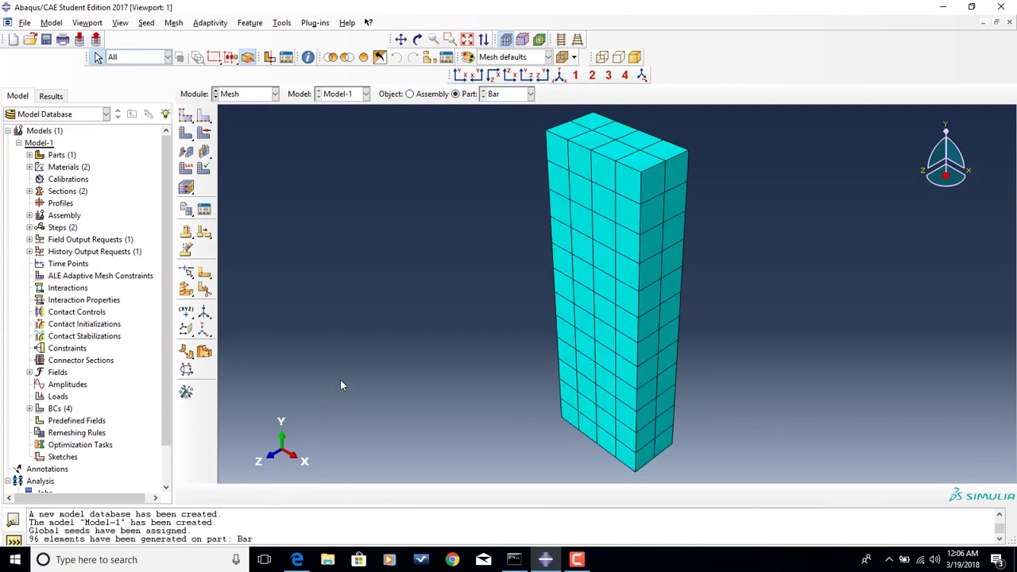
Step: Reseed the Bar part with a global size of 0.2, deleting the existing mesh, and mesh the part again
left_click(188, 116)
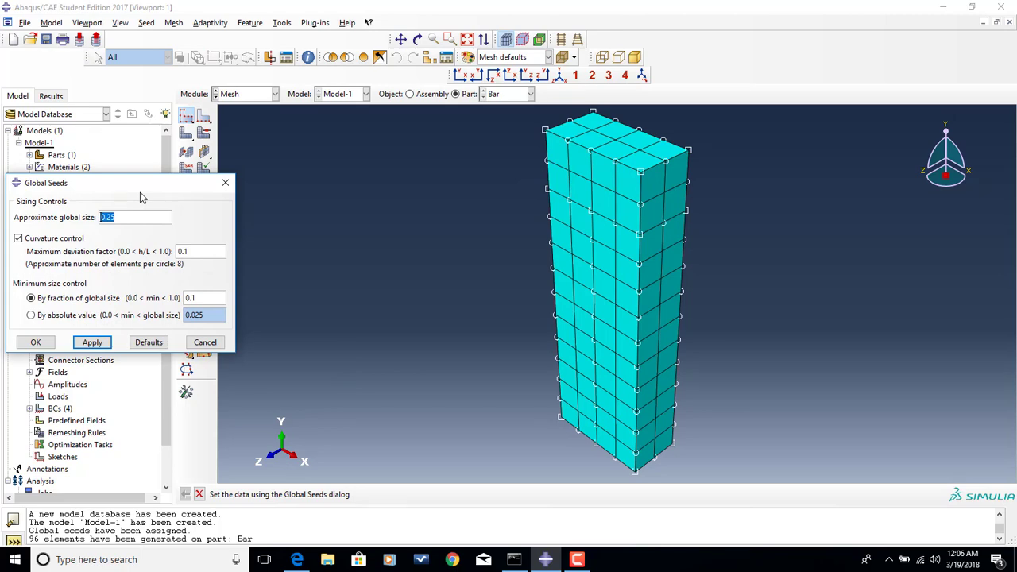
type("0.2")
key("Return")
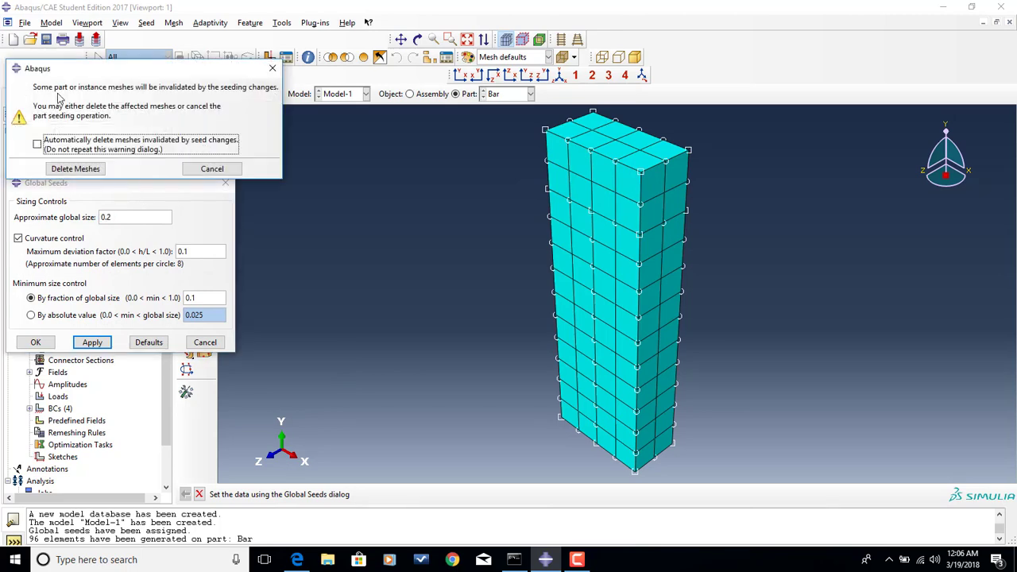
left_click(91, 164)
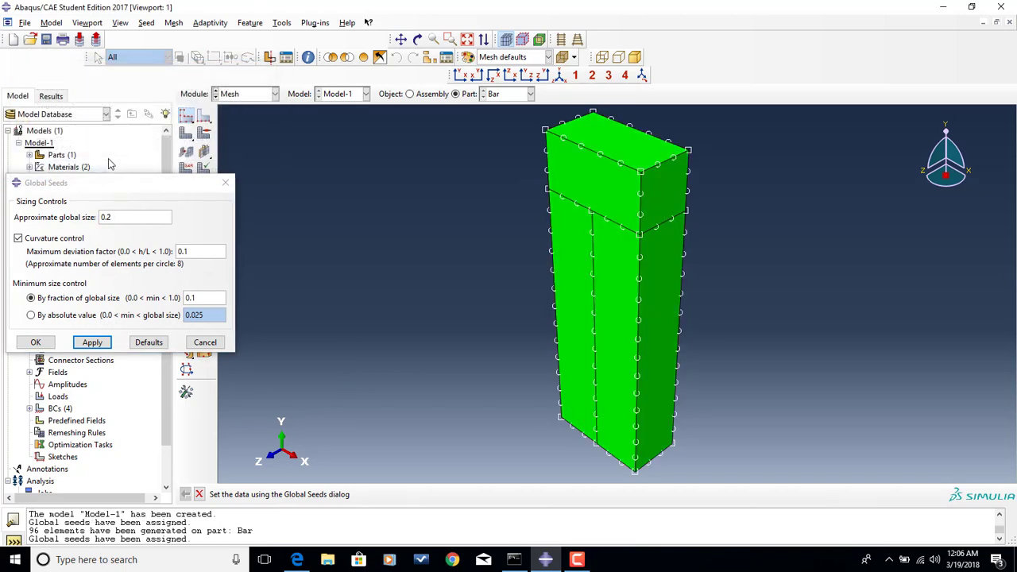
left_click(36, 342)
left_click(186, 133)
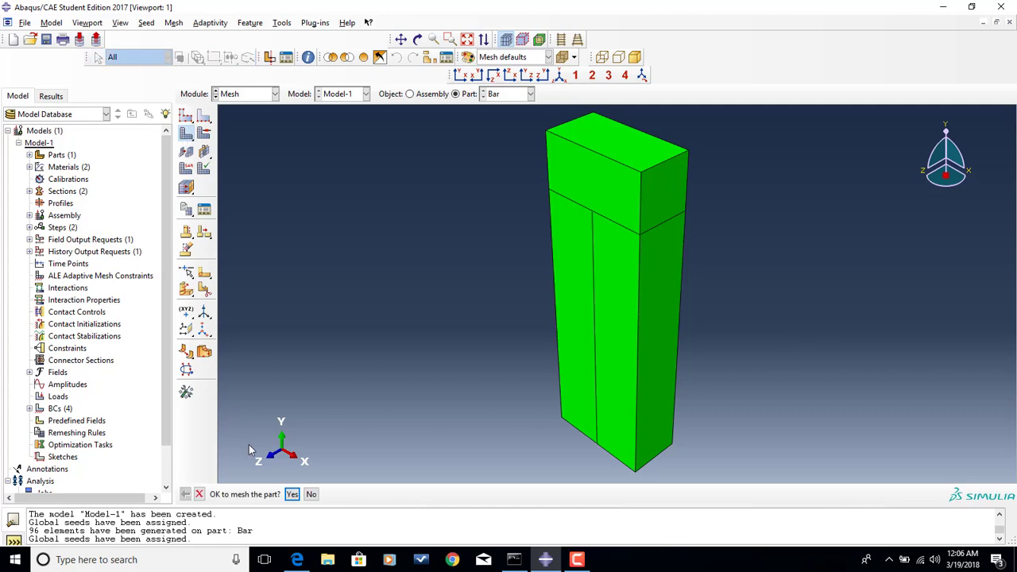
left_click(291, 494)
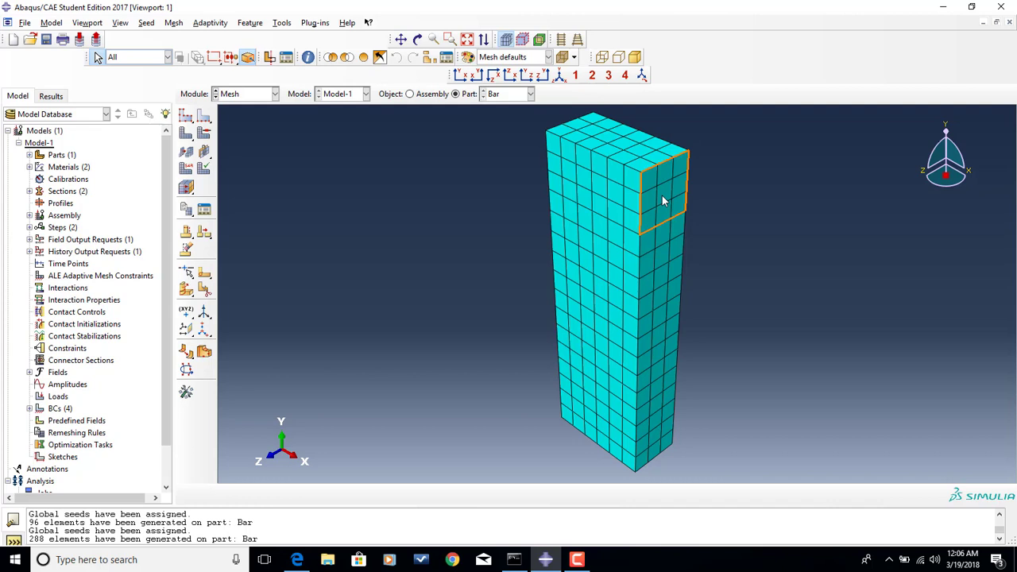
Step: Switch to the Job module and create a full analysis job named Work5 from Model-1 with default settings
left_click(247, 95)
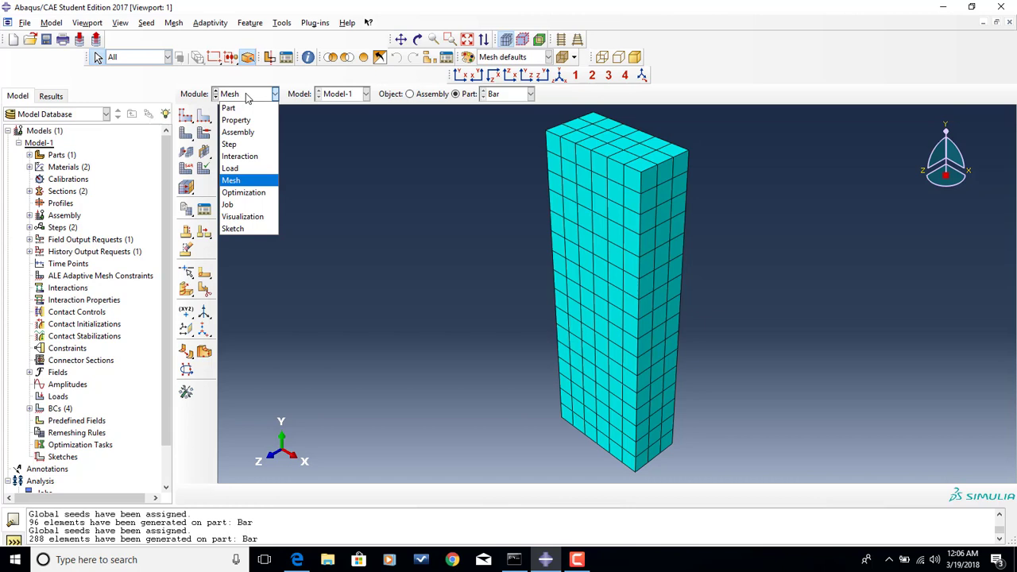
left_click(247, 205)
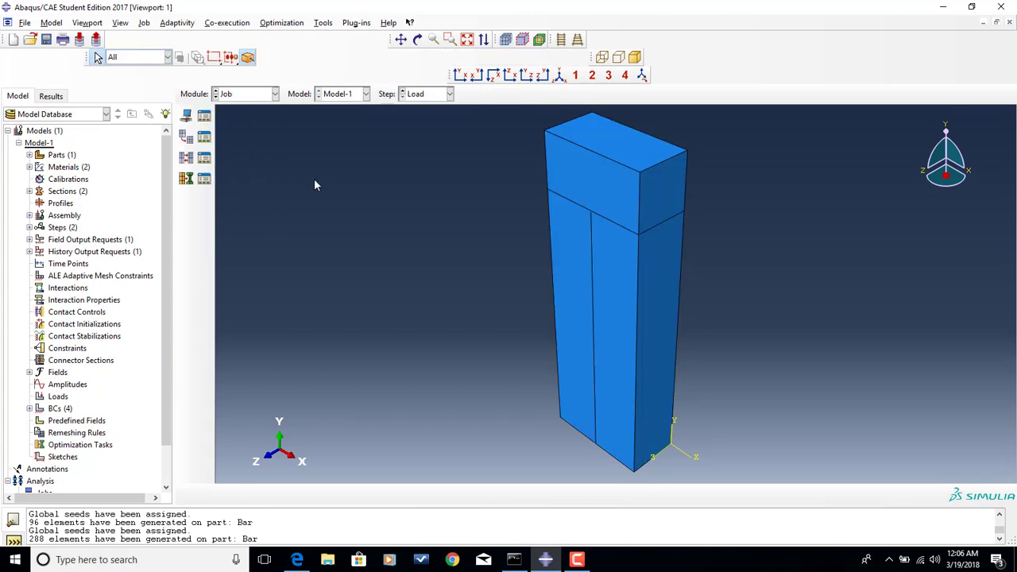
left_click(188, 116)
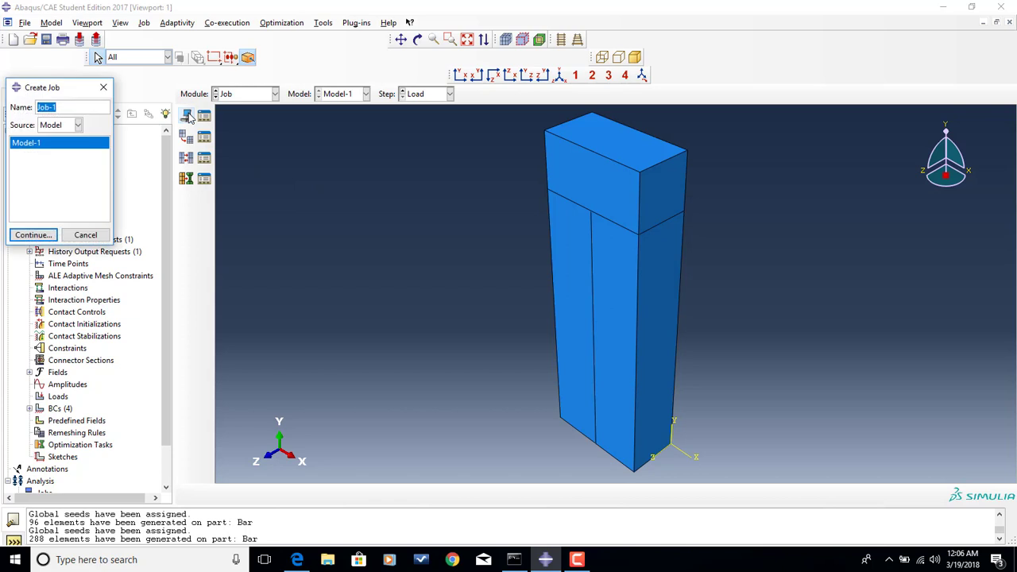
type("Work5")
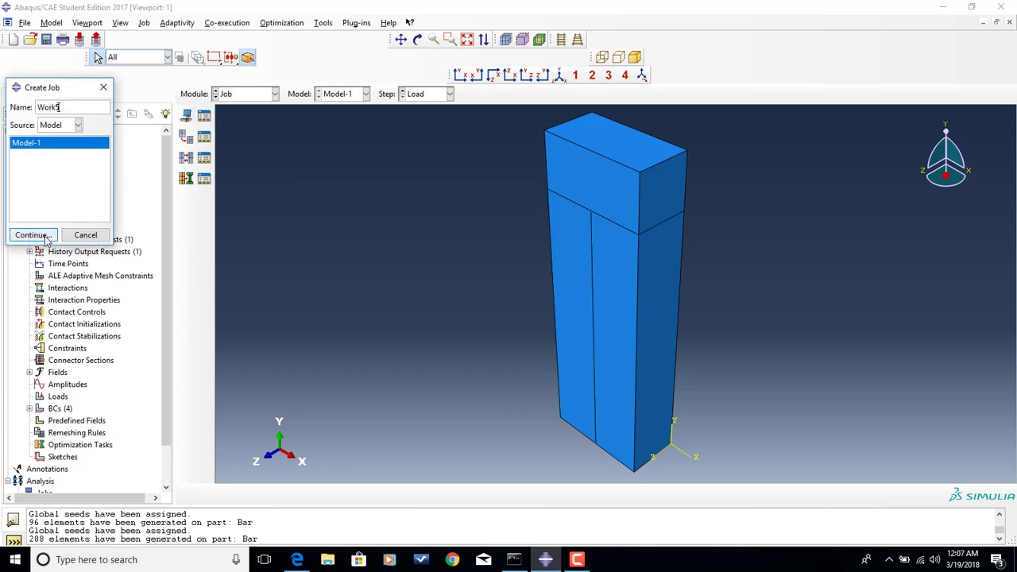
left_click(39, 234)
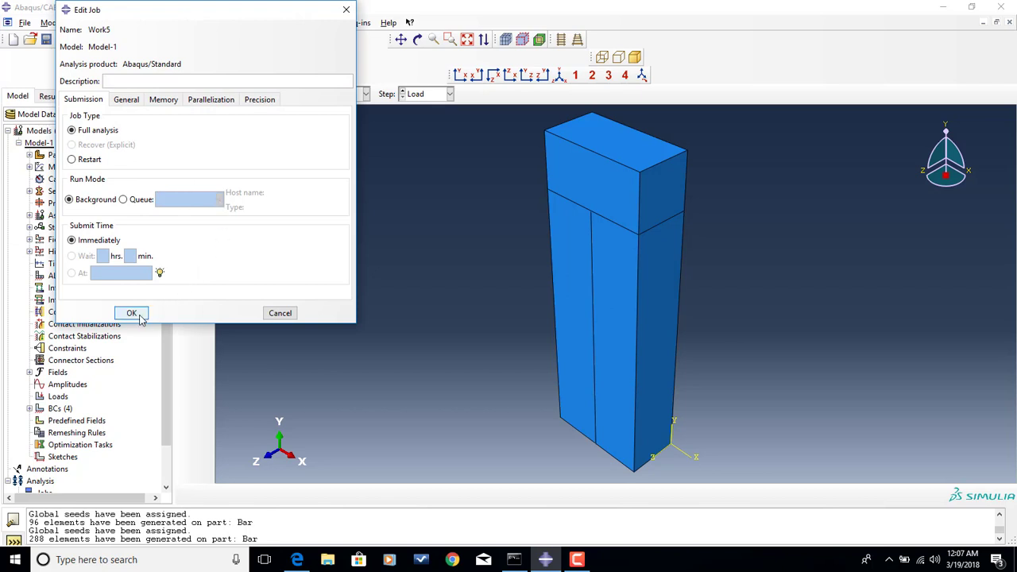
left_click(136, 309)
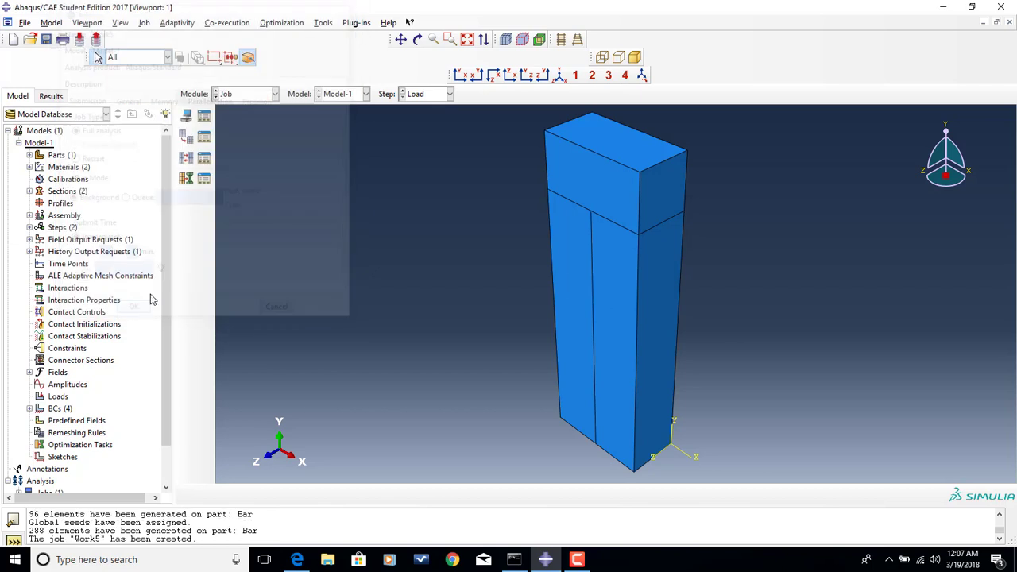
Step: Submit the Work5 job for analysis, overwriting its existing job files
left_click(203, 117)
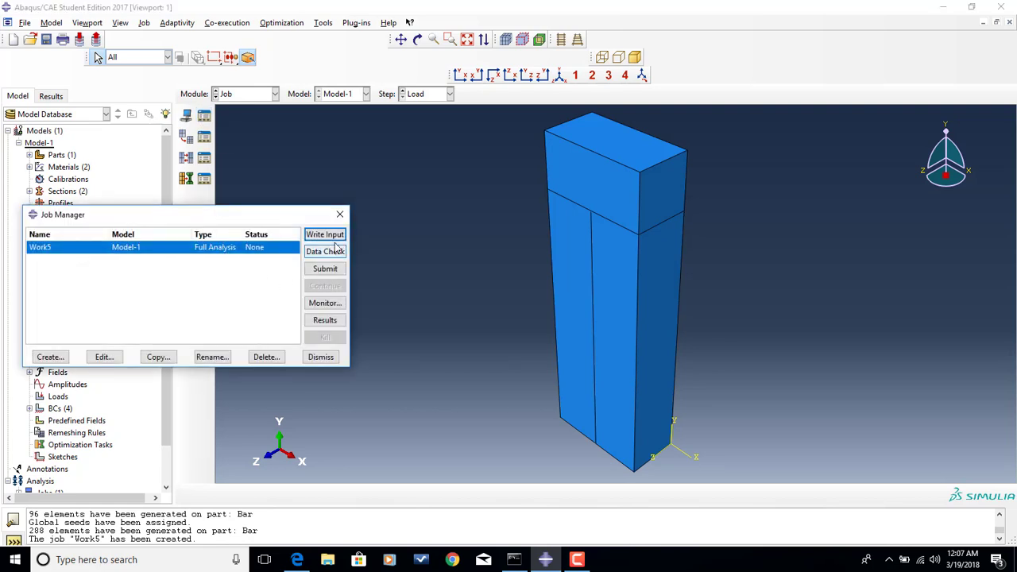
left_click(342, 271)
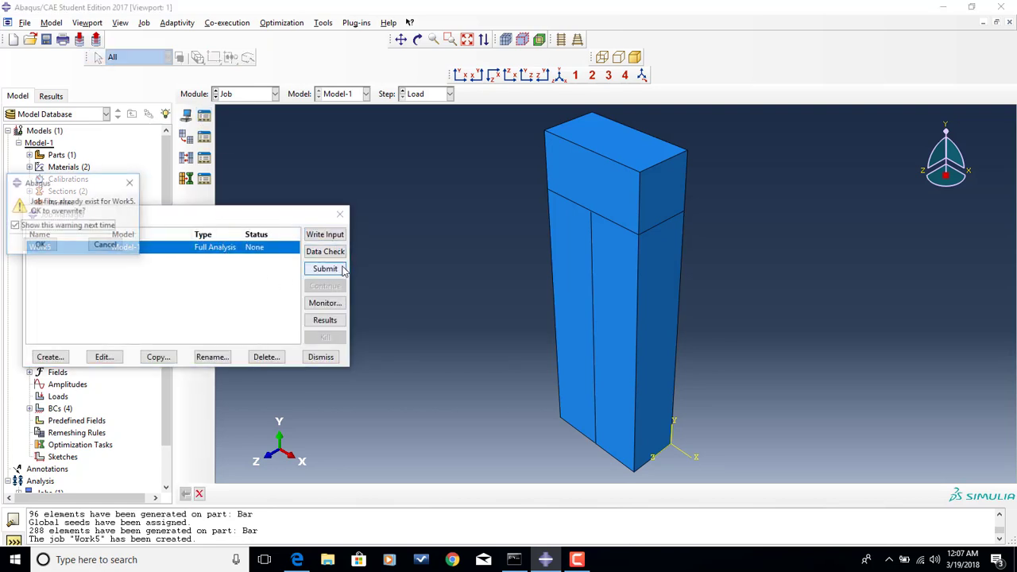
left_click(40, 245)
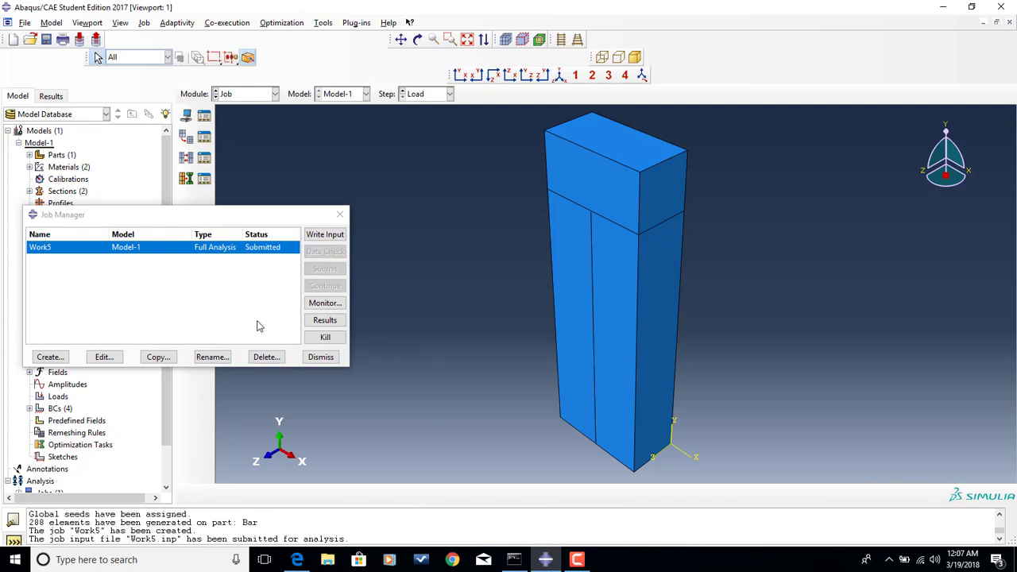
Step: Monitor the Work5 job until it finishes and open its results for visualization
left_click(319, 308)
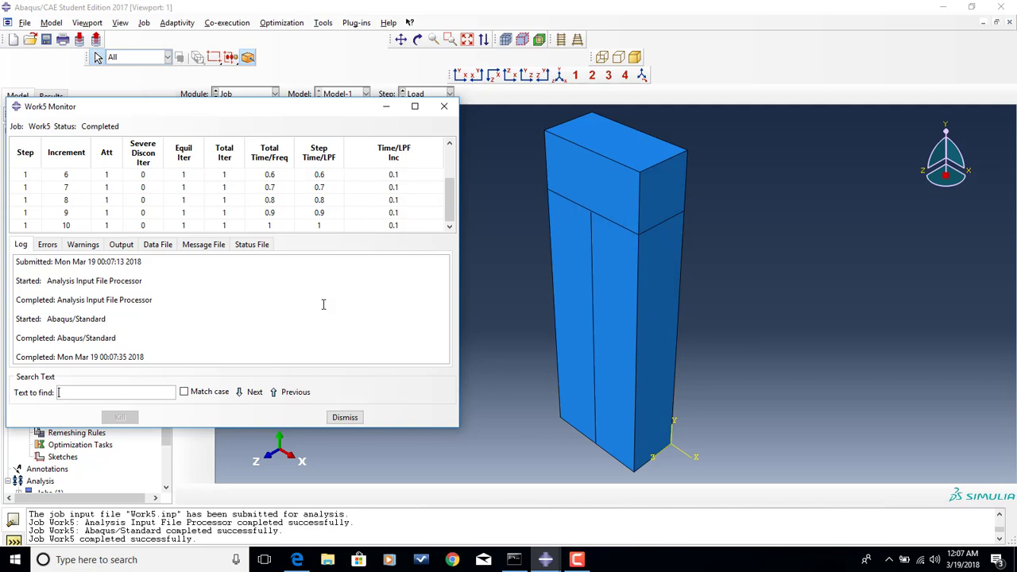
left_click(345, 417)
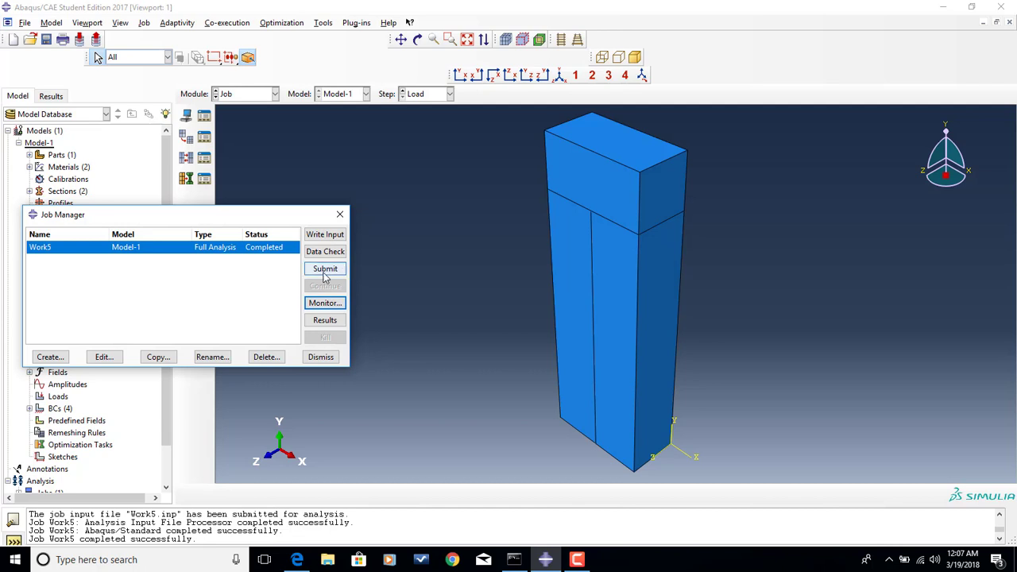
left_click(325, 320)
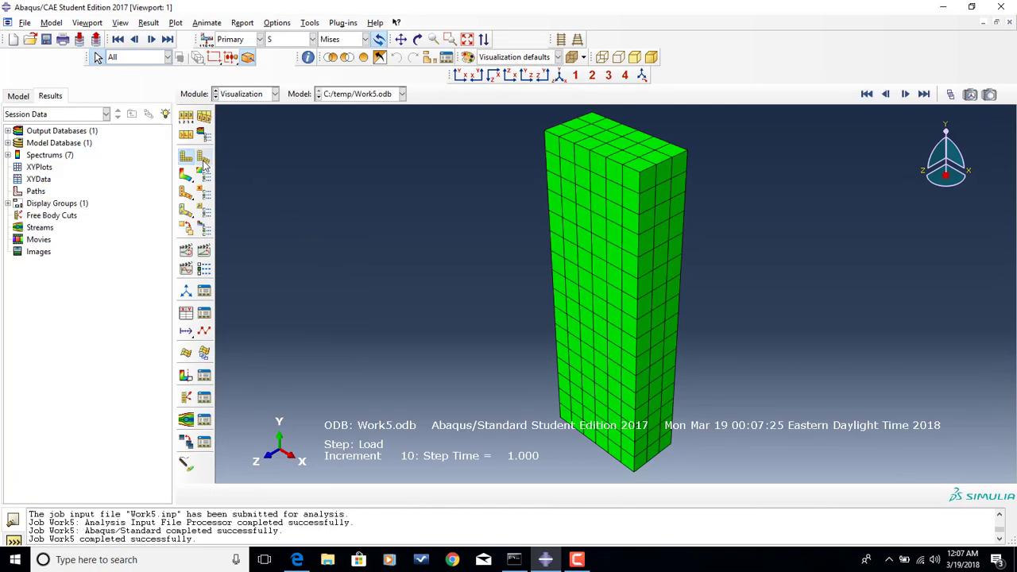
Step: Compare the deformed and undeformed shapes of the Work5 results by alternating between the two plots
left_click(203, 158)
left_click(186, 156)
left_click(204, 157)
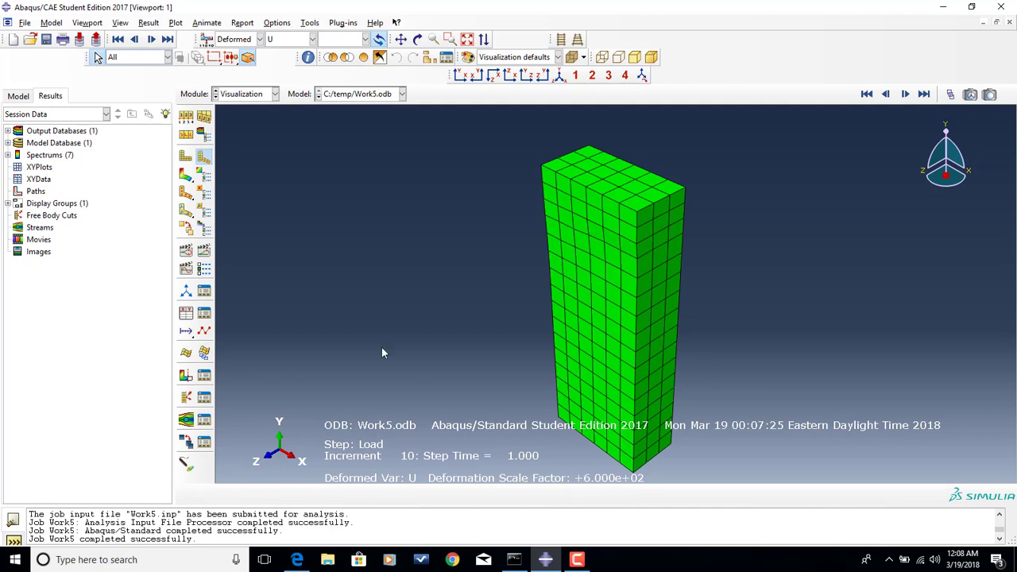
left_click(191, 158)
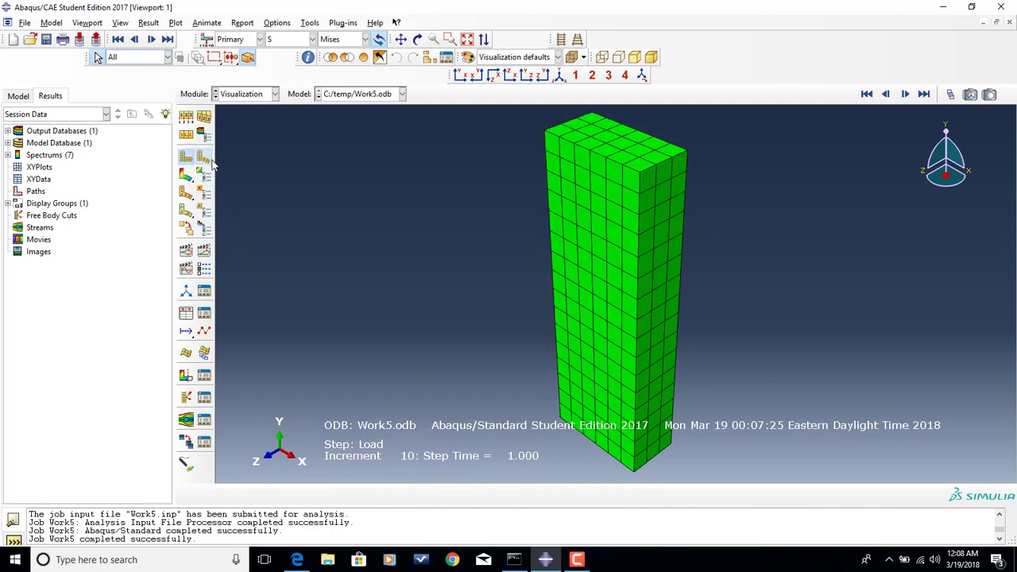
left_click(204, 159)
left_click(186, 157)
Step: Set the deformation scale factor to a uniform value of 1 and compare the deformed and undeformed shapes
left_click(188, 116)
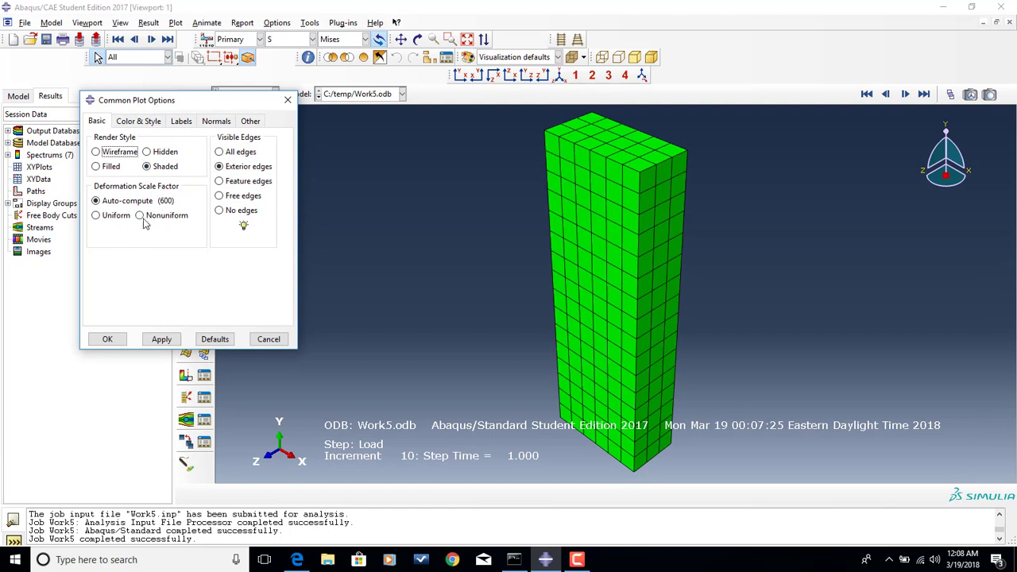
left_click(119, 218)
left_click_drag(136, 234, 114, 232)
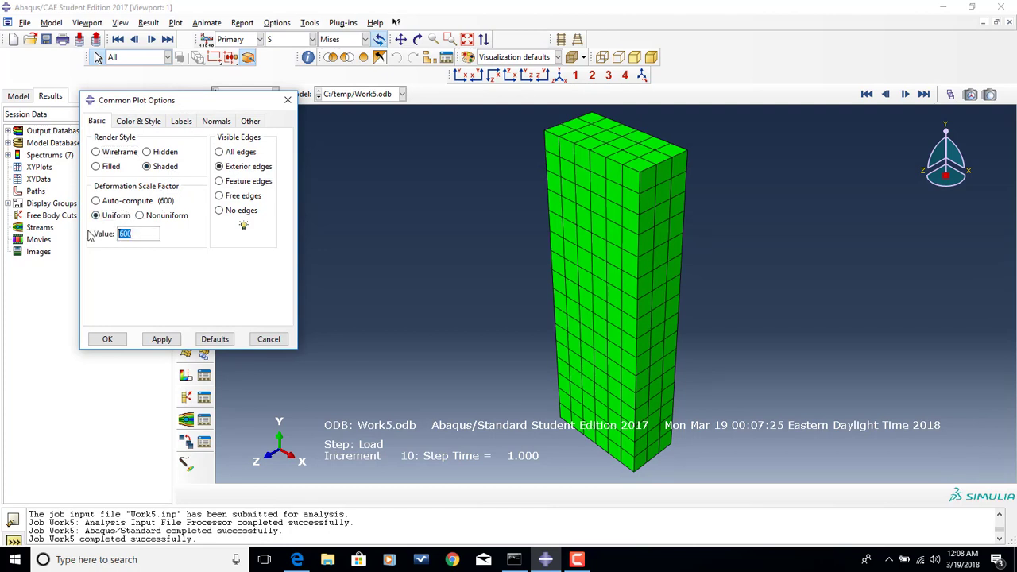
type("1")
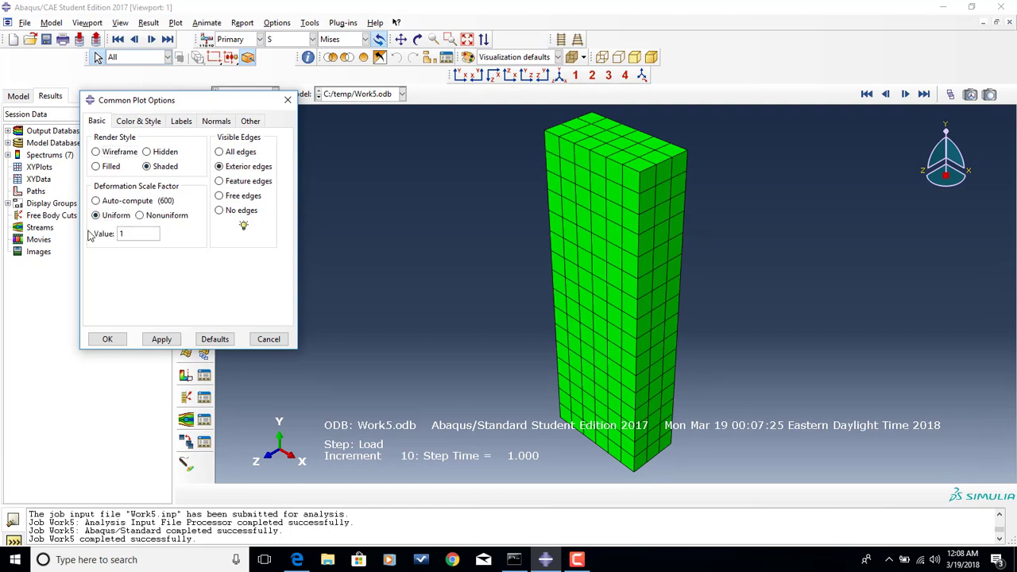
left_click(105, 339)
left_click(184, 157)
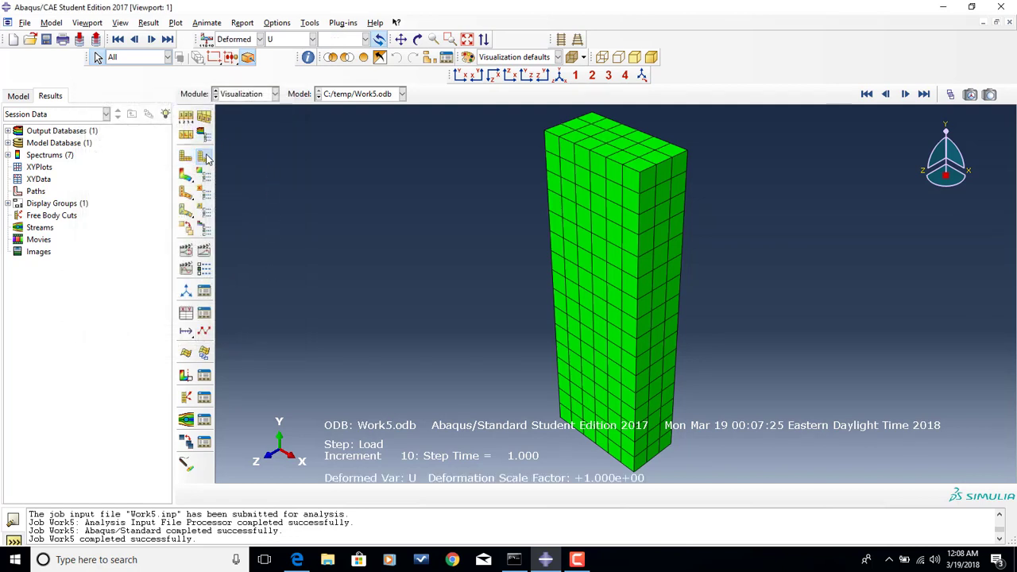
left_click(185, 156)
left_click(204, 158)
left_click(186, 157)
Step: Restore the auto-computed deformation scale factor and compare the deformed shape with the undeformed one again
left_click(187, 135)
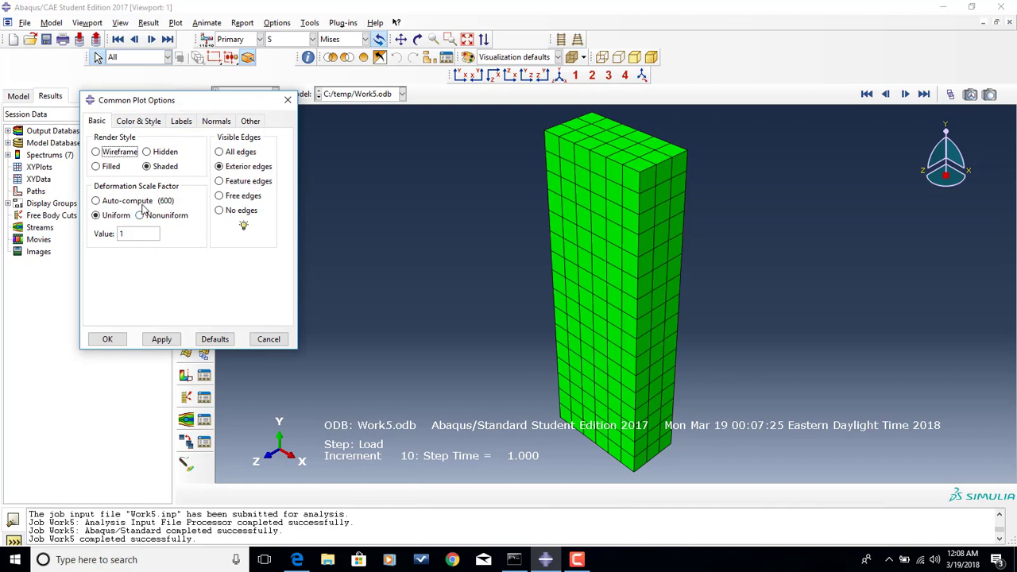
left_click(140, 201)
left_click(104, 340)
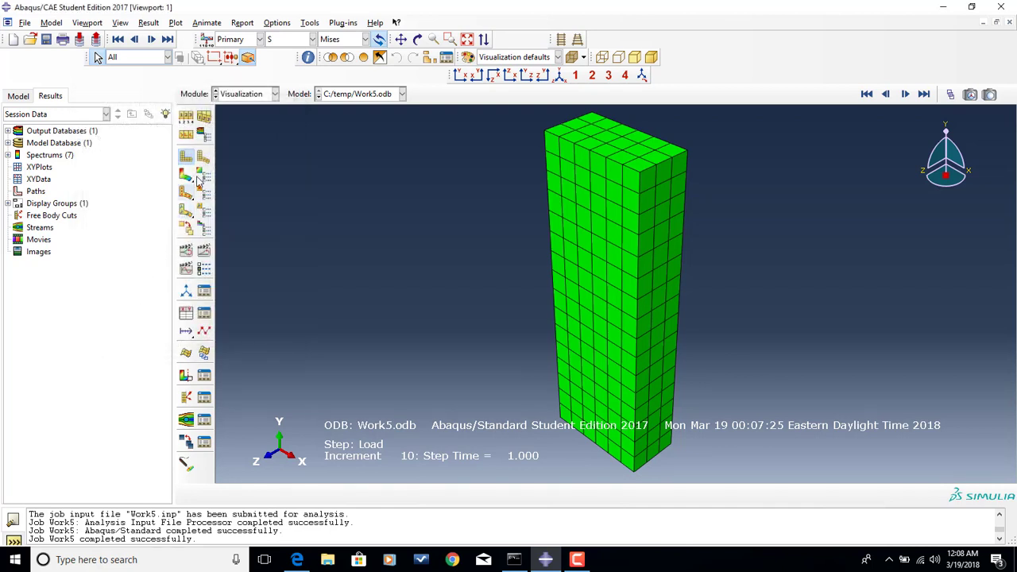
left_click(203, 163)
left_click(186, 157)
left_click(205, 173)
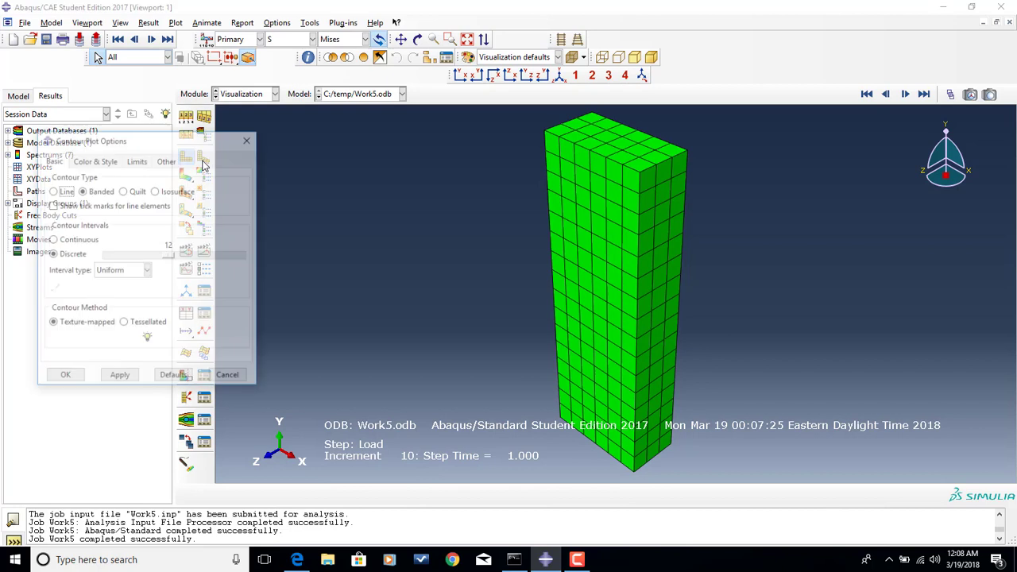
left_click(246, 141)
left_click(204, 158)
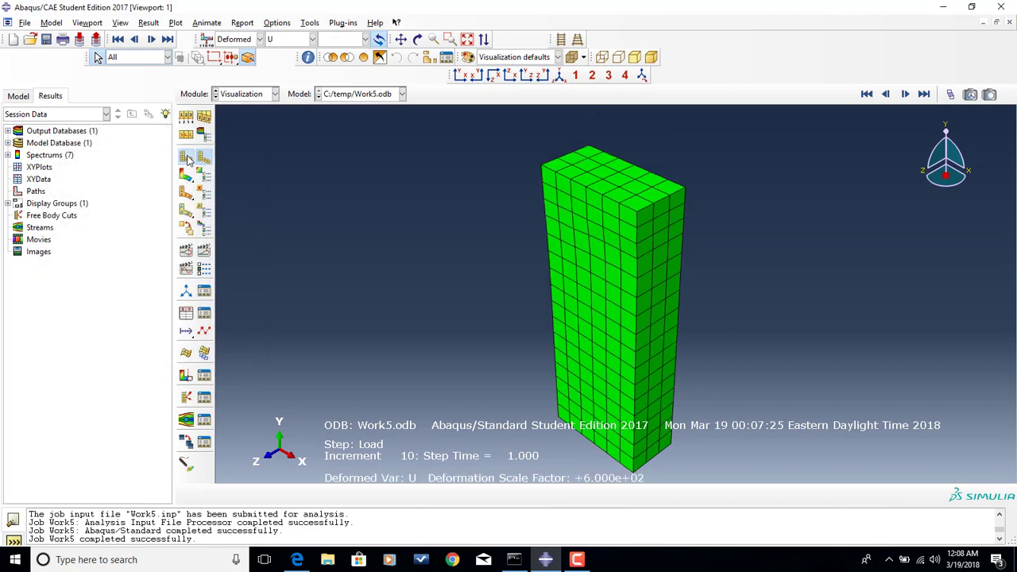
left_click(185, 156)
left_click(204, 157)
Step: Plot contours on the deformed shape, view the displacement magnitude U, and return the field output to stress S, Mises
left_click(185, 176)
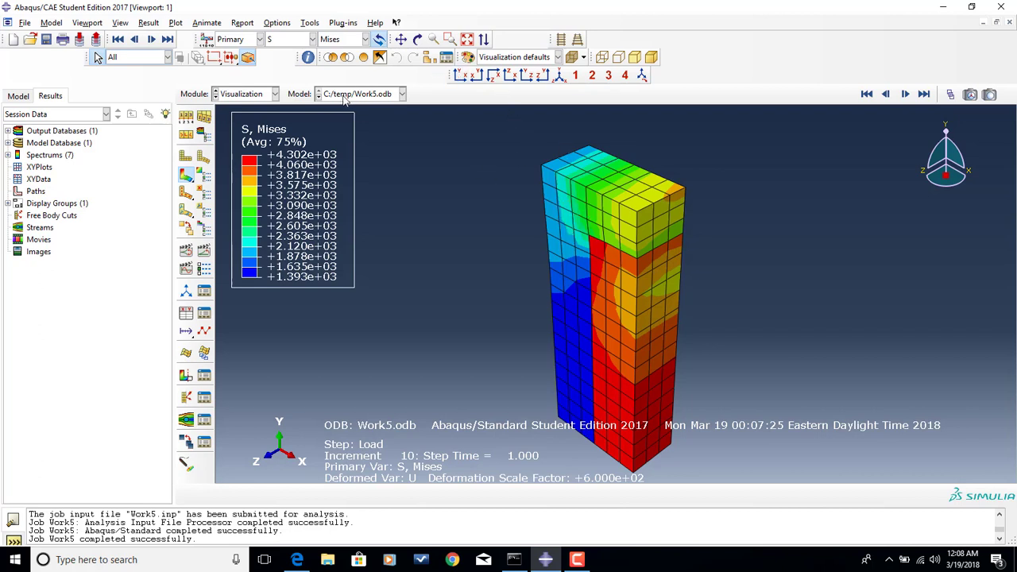
left_click(310, 41)
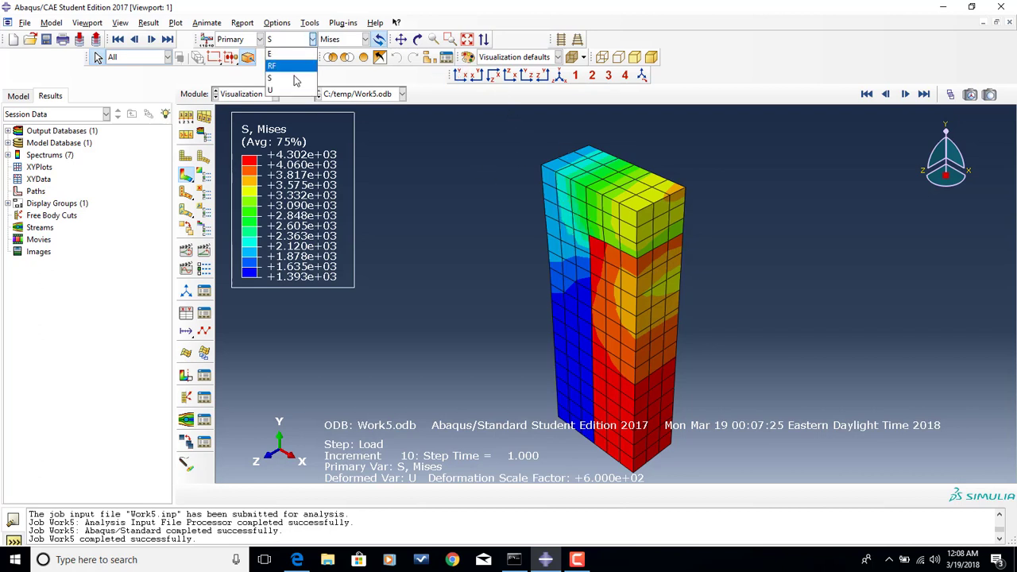
left_click(296, 90)
left_click(339, 41)
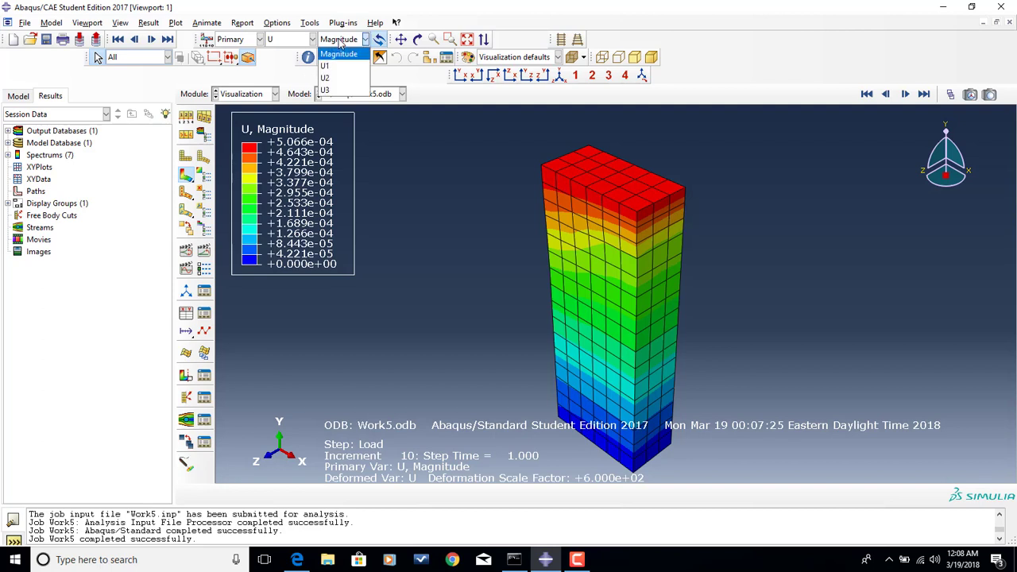
left_click(338, 55)
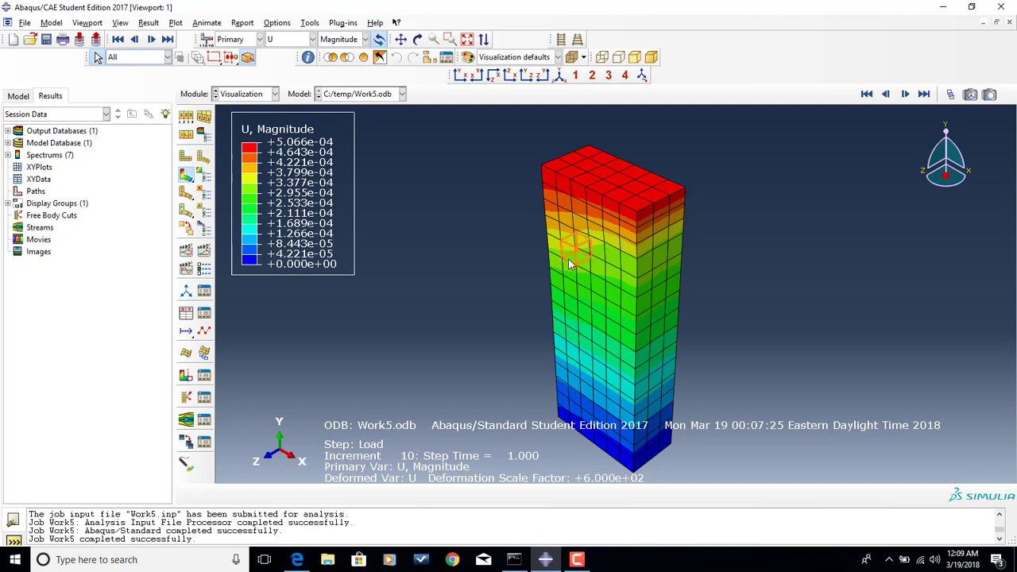
left_click(311, 40)
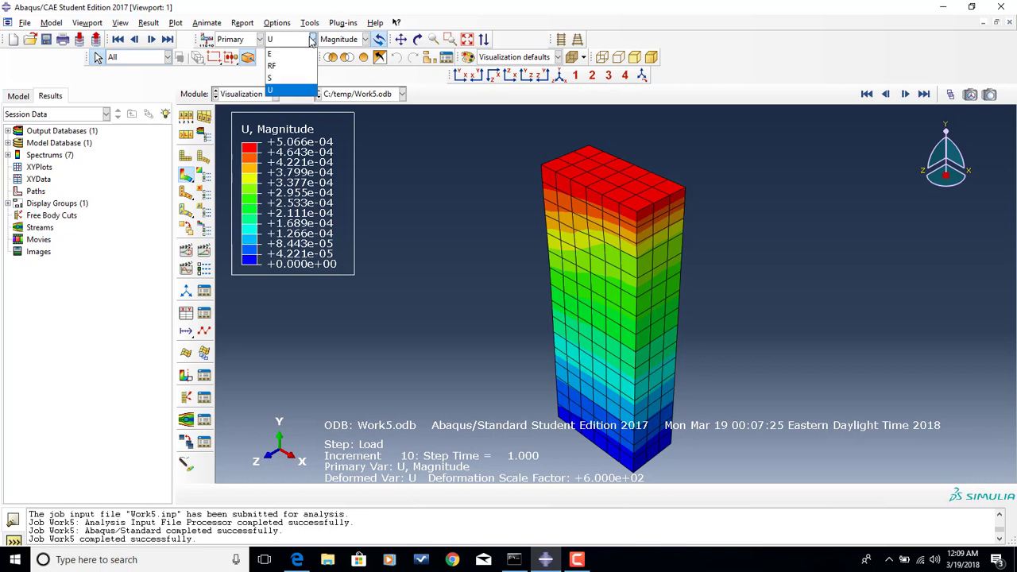
left_click(305, 78)
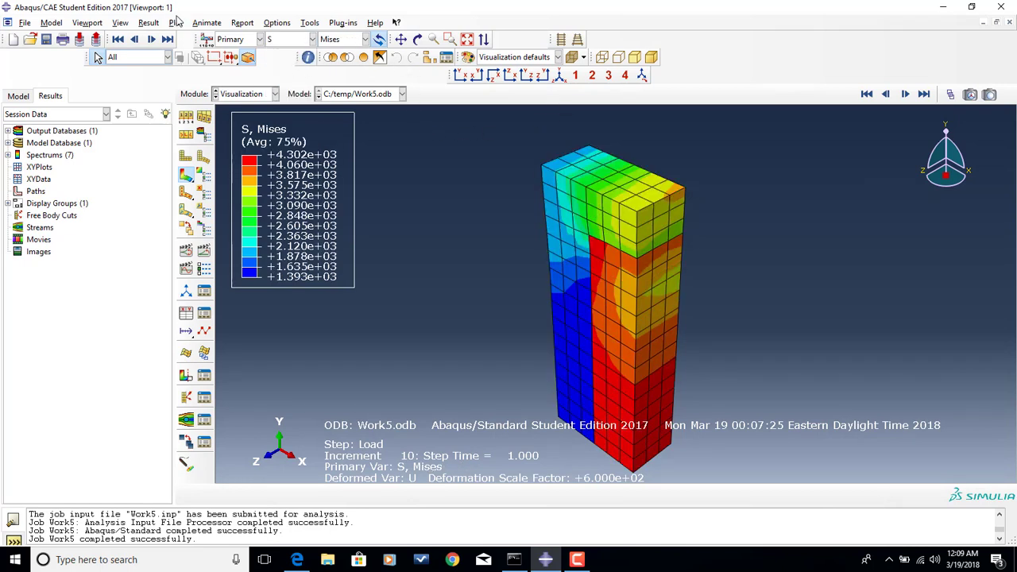
Step: Mirror the displayed results across the XY, XZ and YZ planes in the ODB display options
left_click(130, 24)
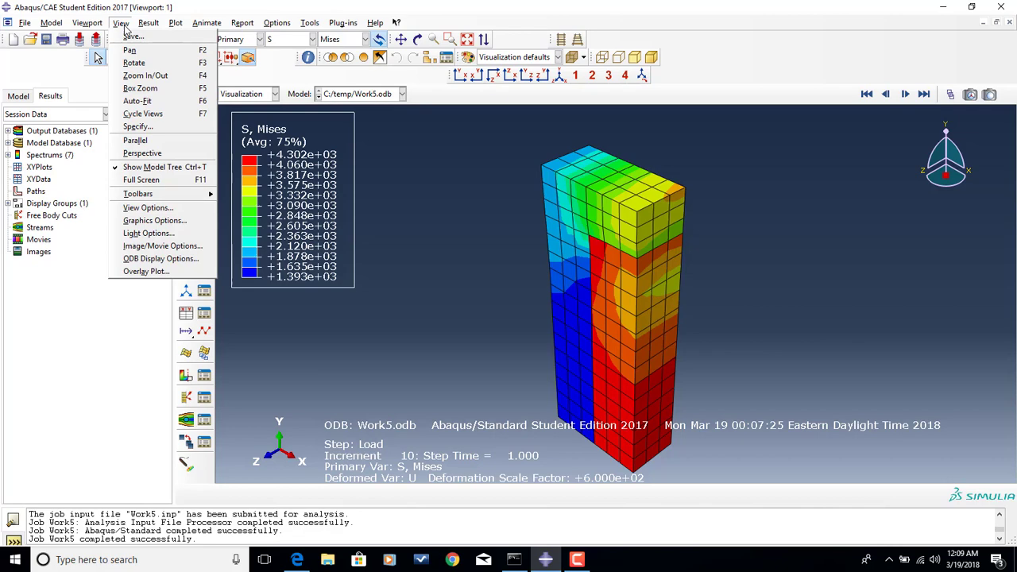
left_click(162, 261)
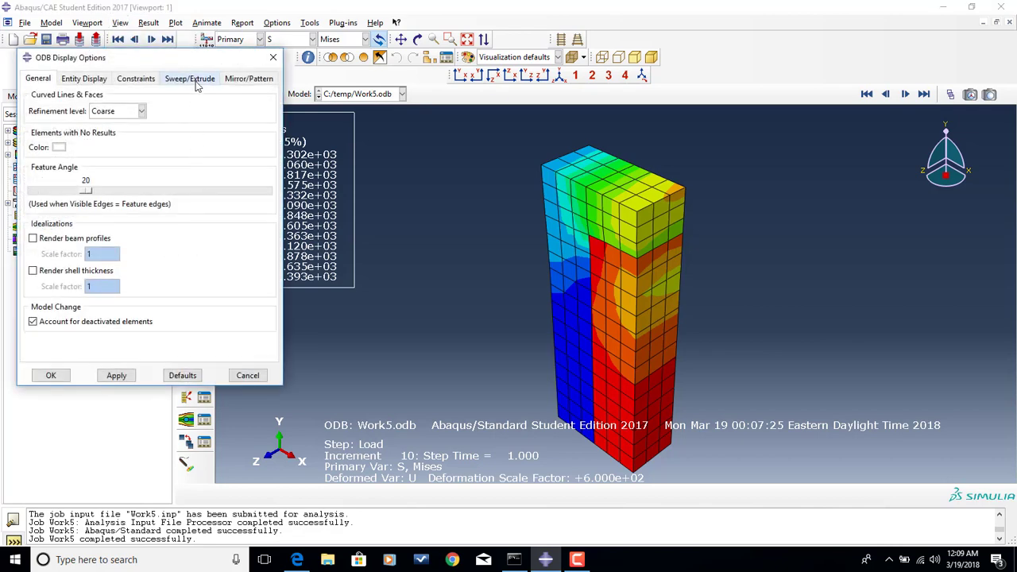
left_click(233, 80)
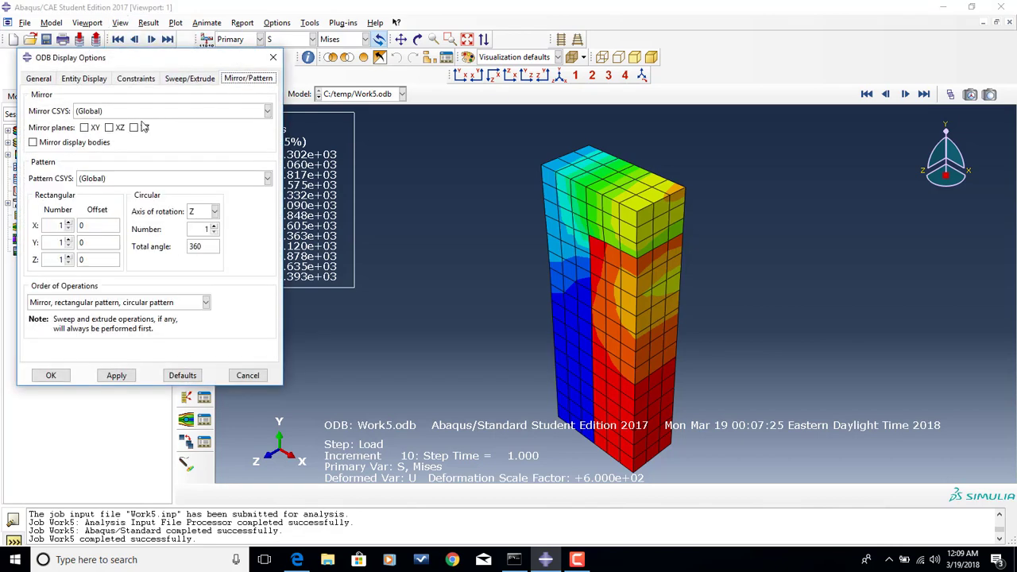
left_click(84, 127)
left_click(109, 127)
left_click(134, 127)
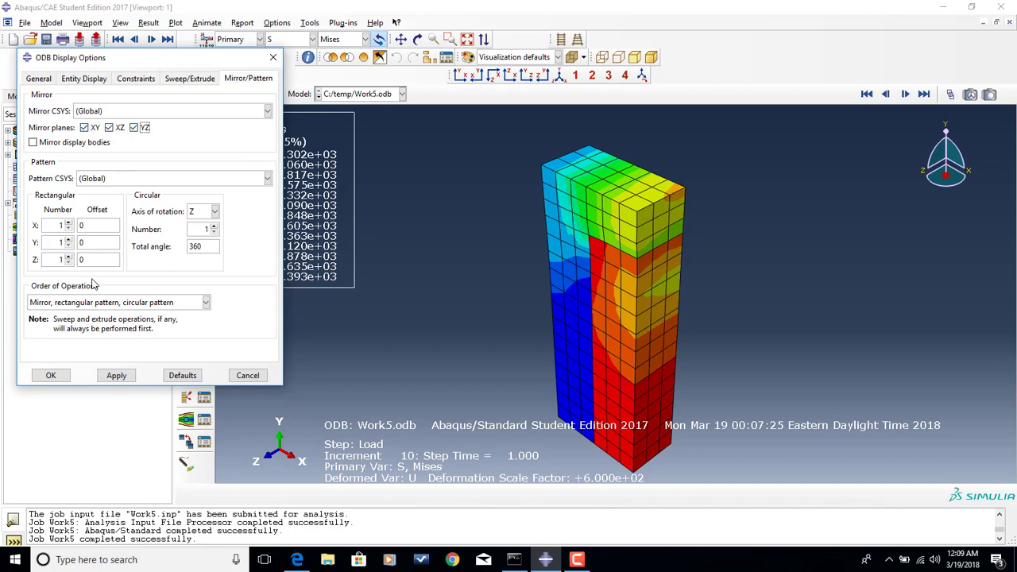
left_click(116, 376)
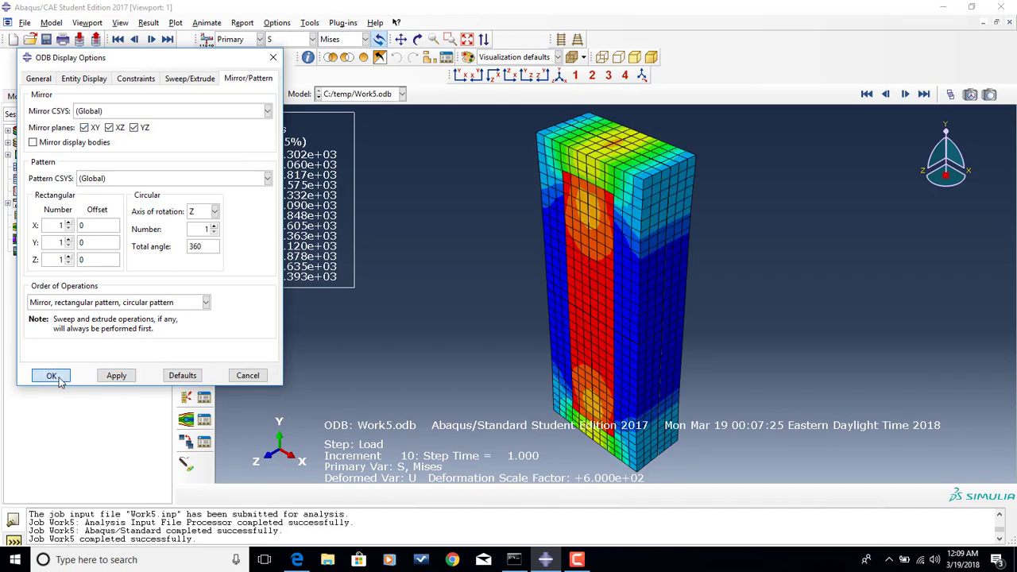
left_click(51, 375)
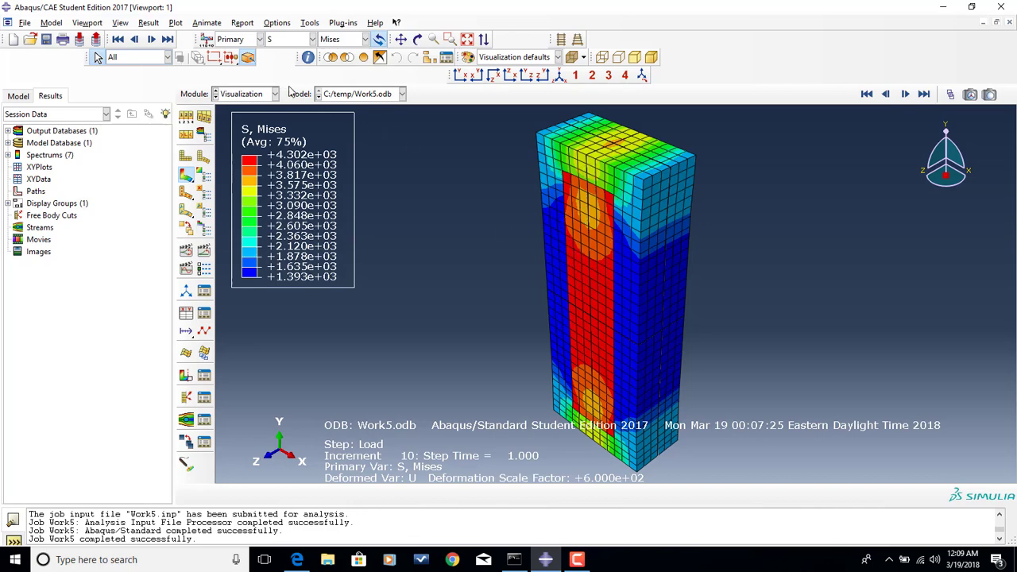
Step: Compare the undeformed and deformed shapes of the mirrored full model, ending on the Mises stress contour plot
left_click(191, 158)
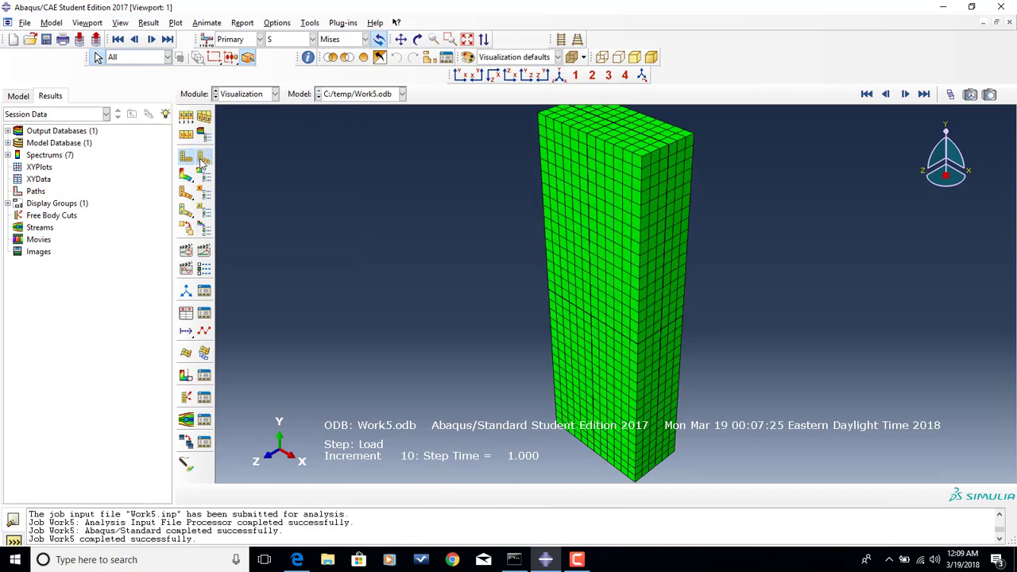
left_click(204, 157)
left_click(186, 157)
left_click(204, 157)
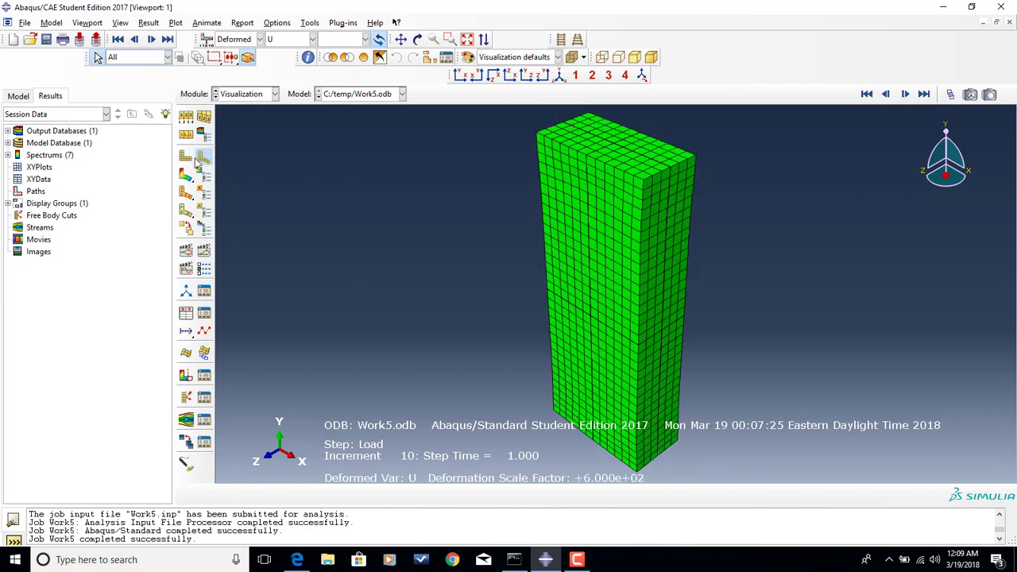
left_click(186, 156)
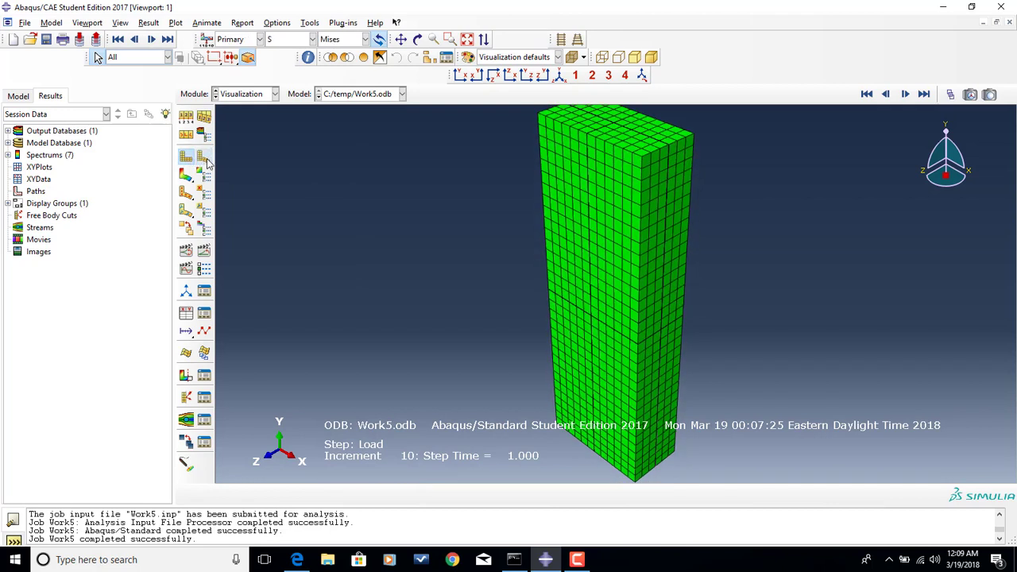
left_click(203, 157)
left_click(185, 157)
left_click(186, 175)
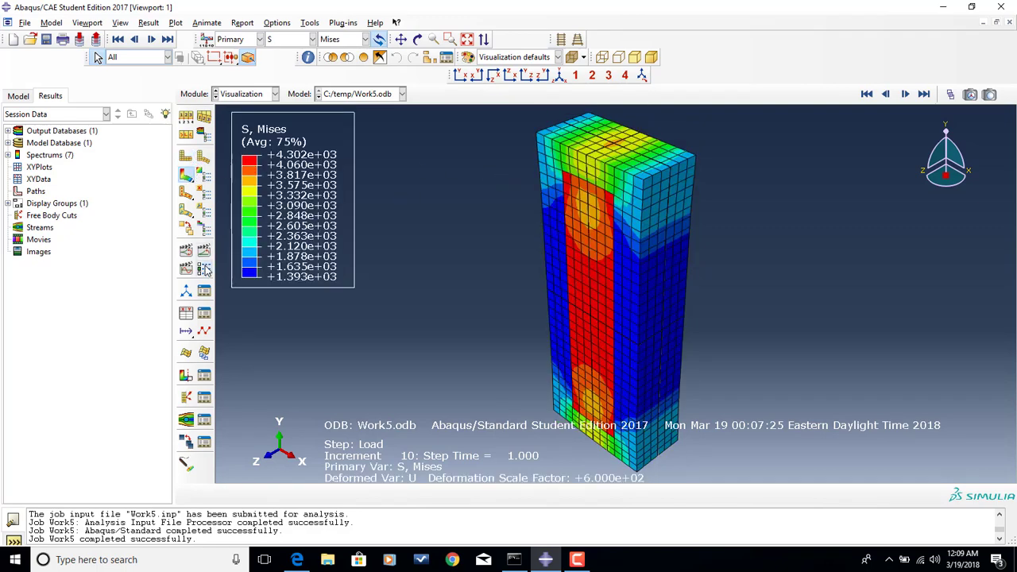
Step: Reduce the looping animation's frame rate to about a third of its range and start the scale factor animation
left_click(204, 269)
left_click_drag(196, 250, 74, 251)
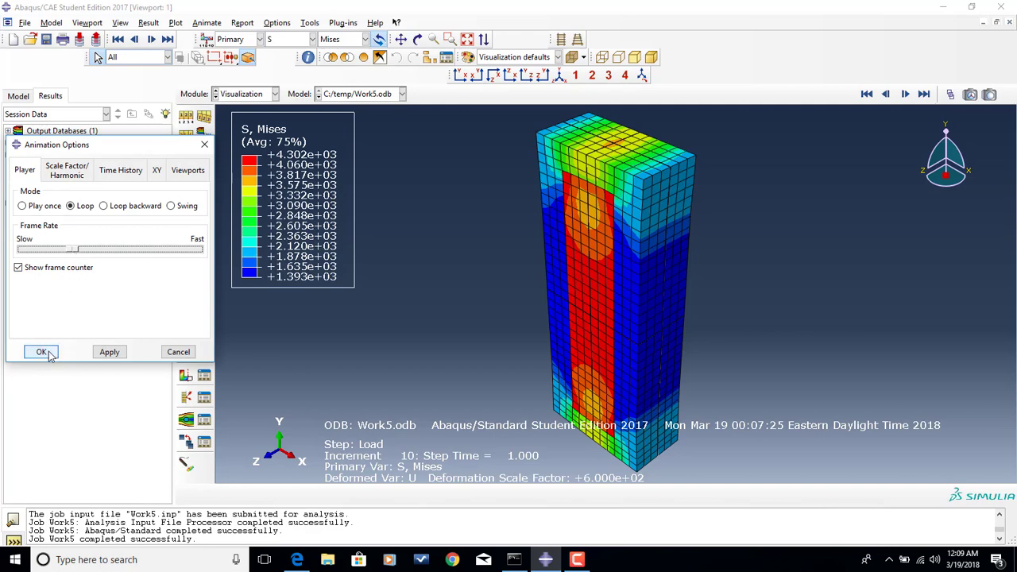
left_click(40, 352)
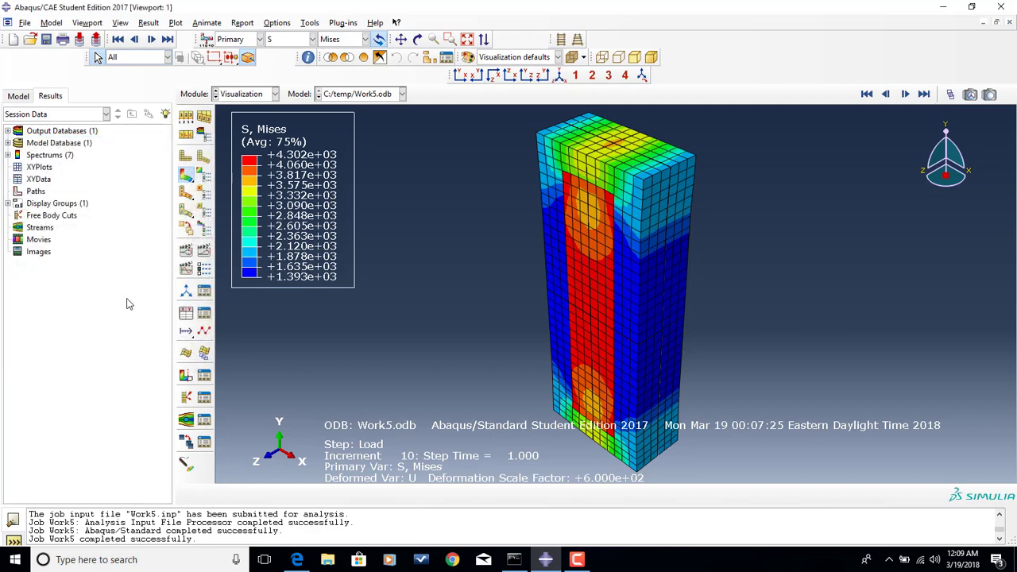
left_click(189, 262)
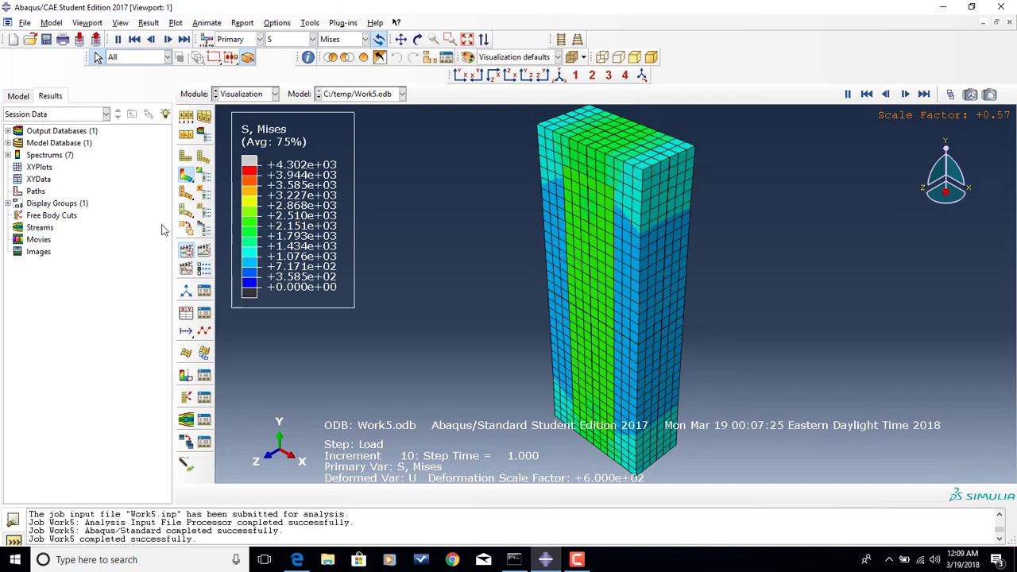
Step: Set the scale factor animation to play once at the slow end of the frame rate, and replay it
left_click(204, 269)
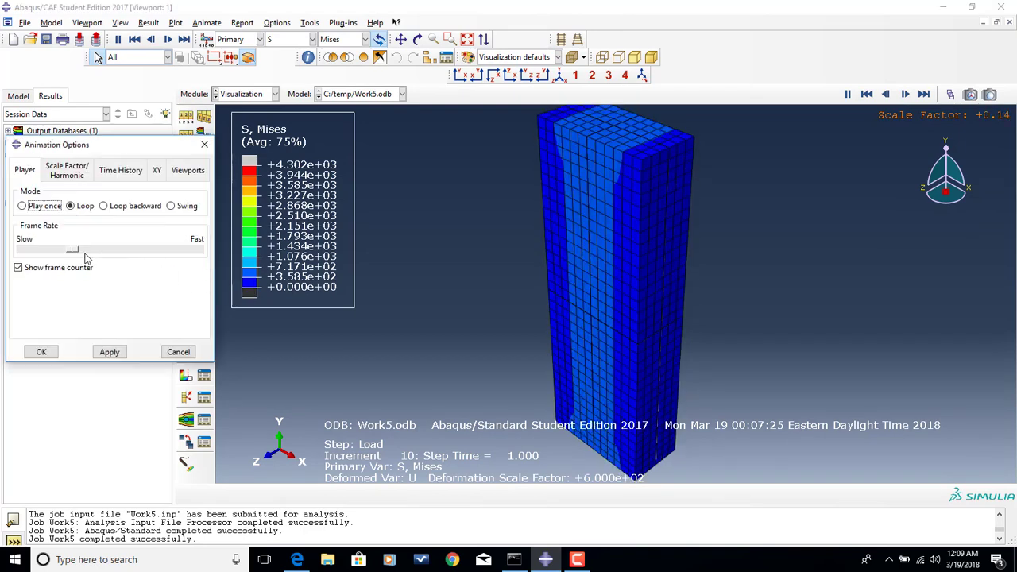
left_click_drag(72, 250, 13, 254)
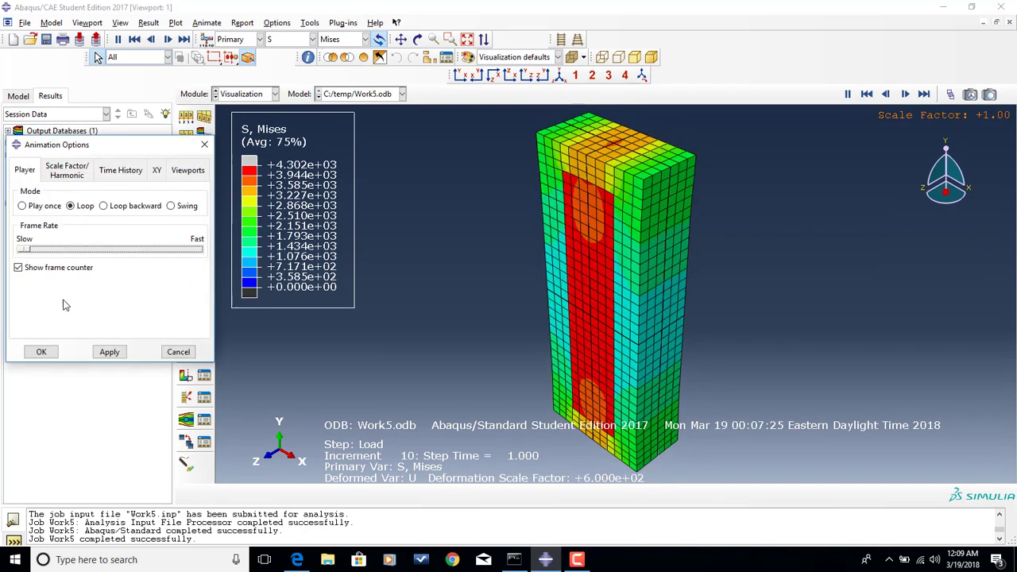
left_click(105, 352)
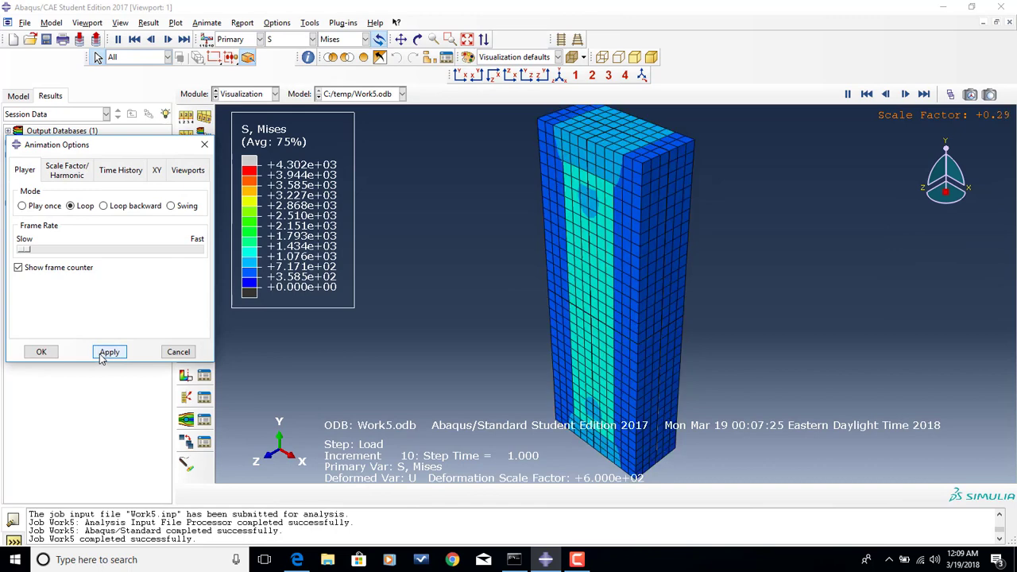
left_click(51, 206)
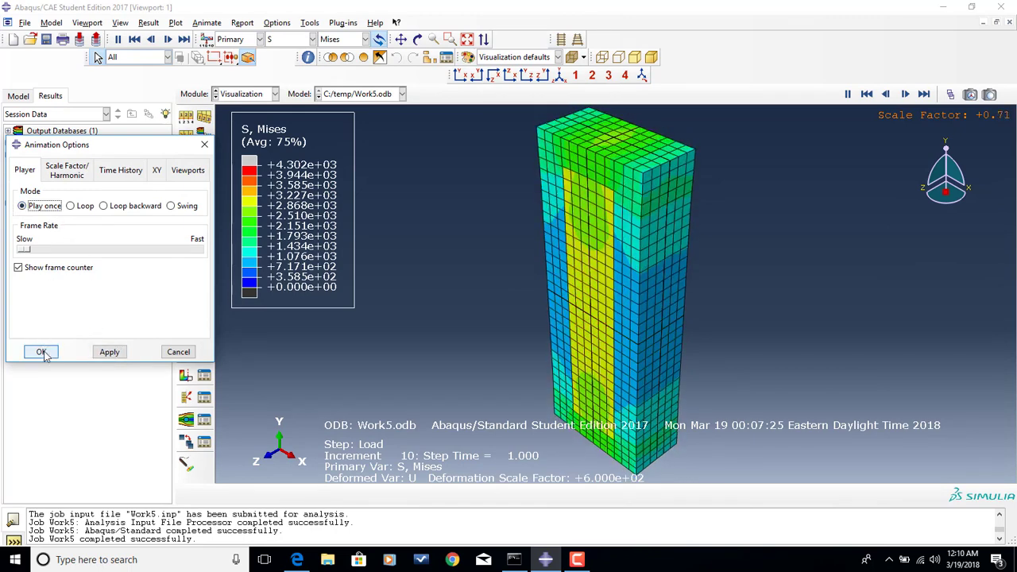
left_click(43, 350)
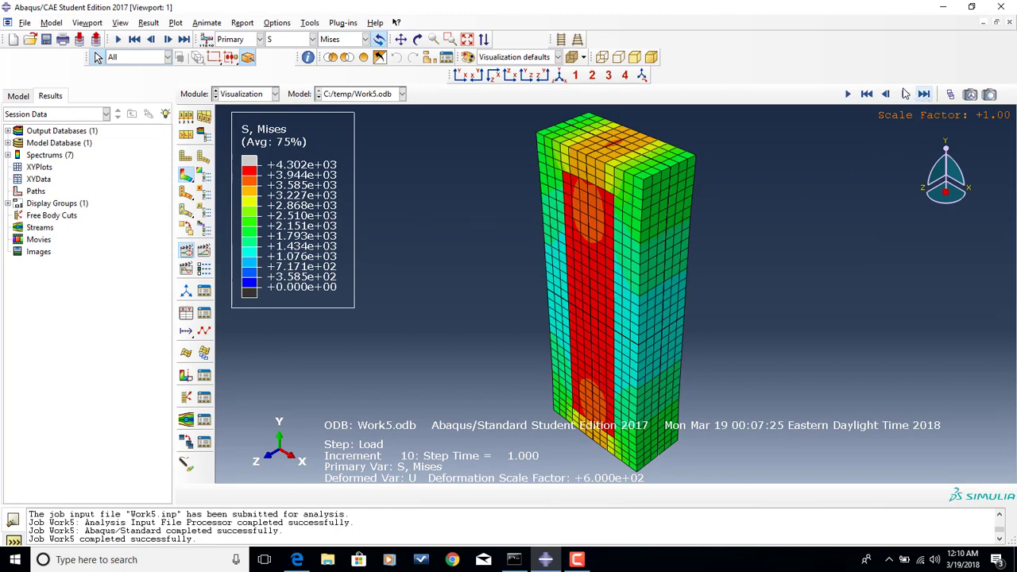
left_click(847, 94)
left_click(847, 93)
Step: Switch to Edge to reread the Workshop #5 problem statement, and return to Abaqus
left_click(295, 561)
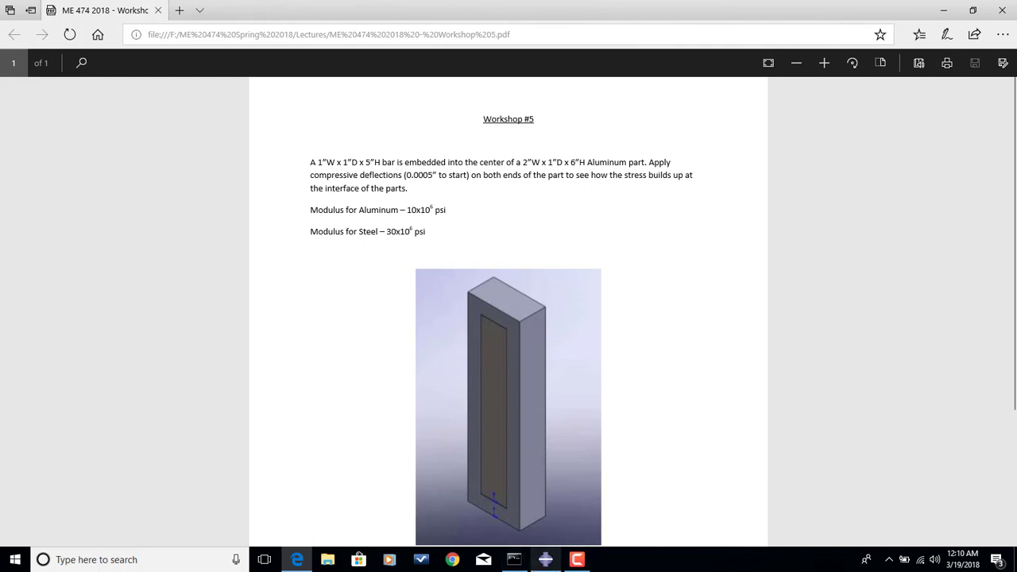
left_click(517, 502)
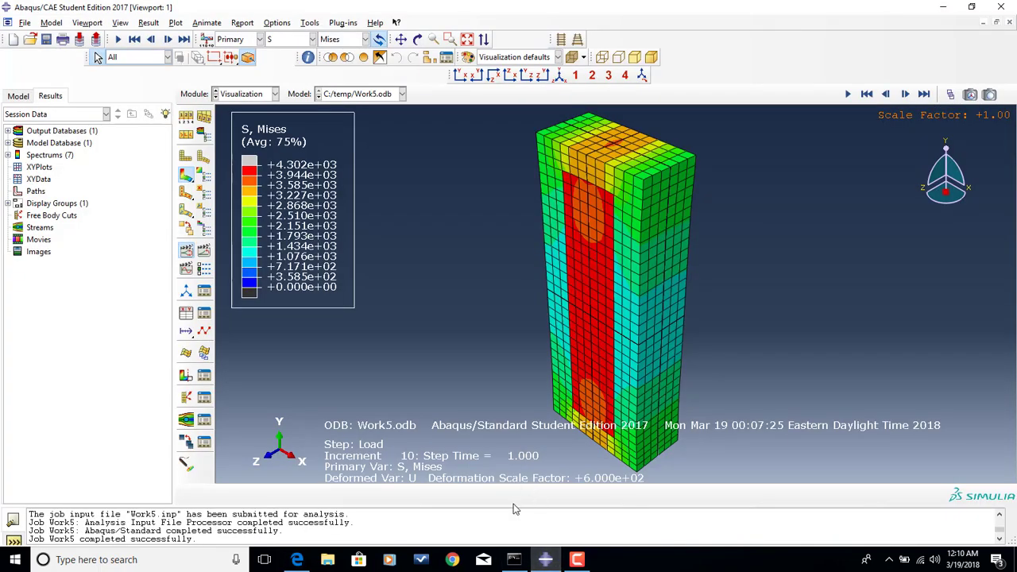